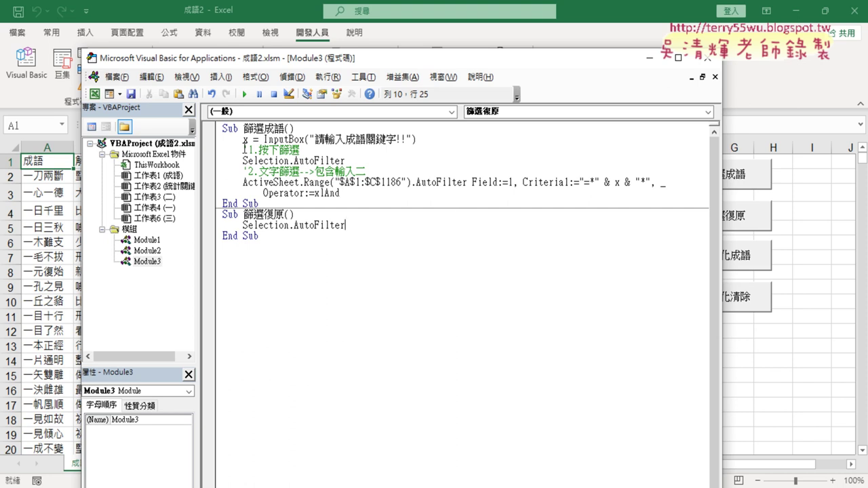
Resize the VBA window and highlight the InputBox prompt and filter keyword in 篩選成語.
drag(244, 149, 299, 150)
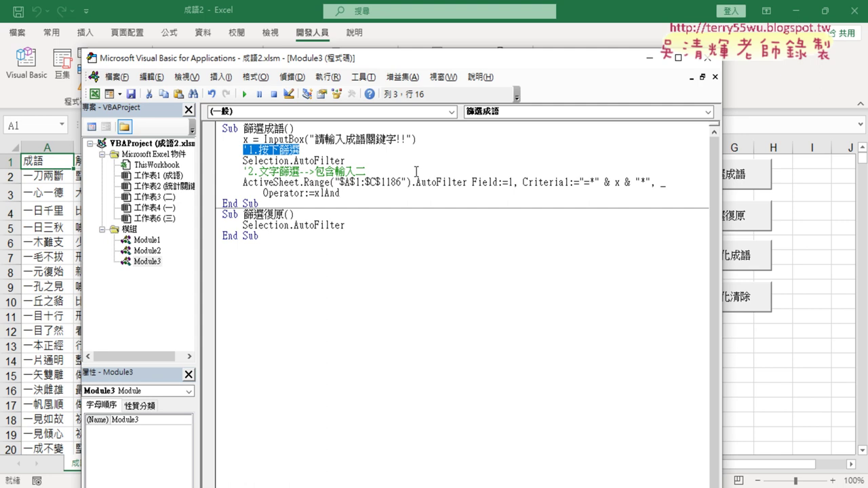
click(413, 171)
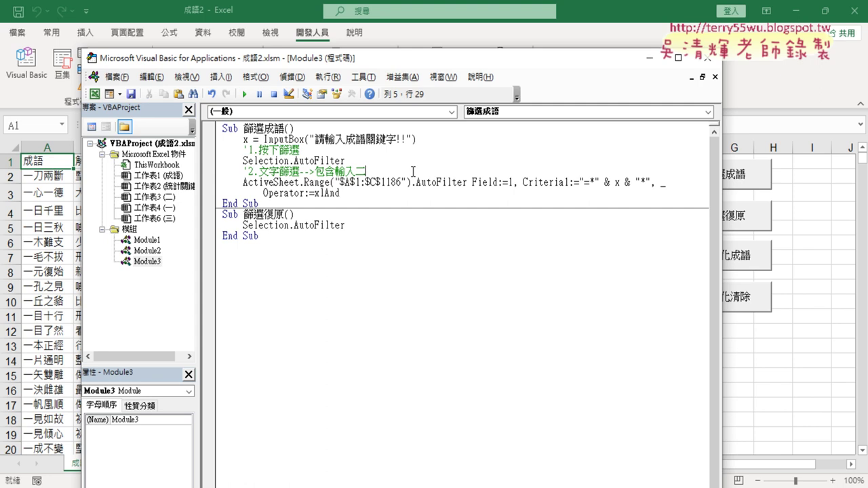
drag(722, 213, 520, 214)
drag(243, 139, 283, 140)
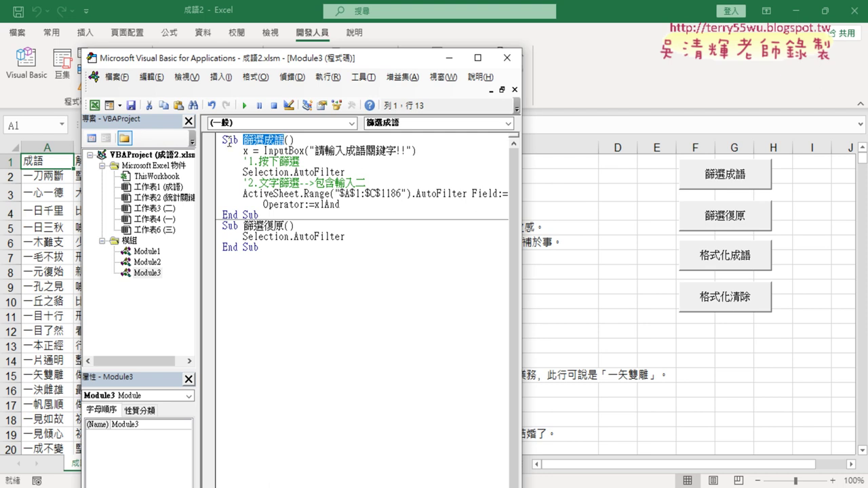
click(432, 152)
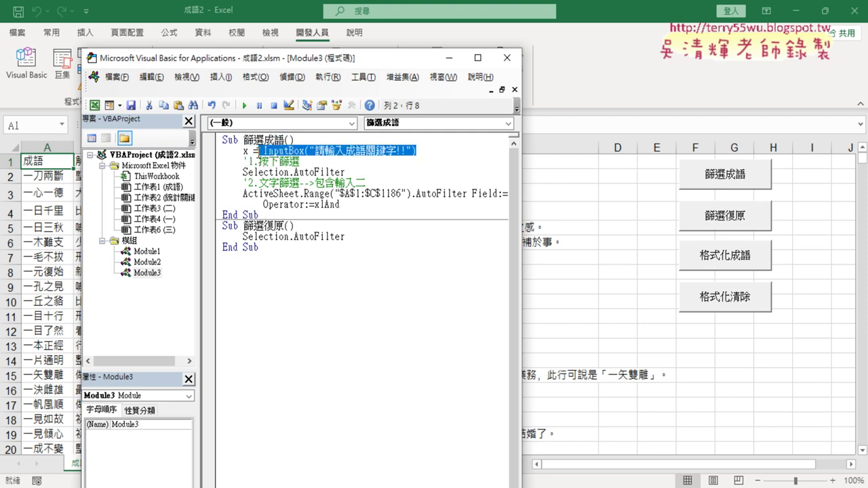
drag(433, 152, 244, 151)
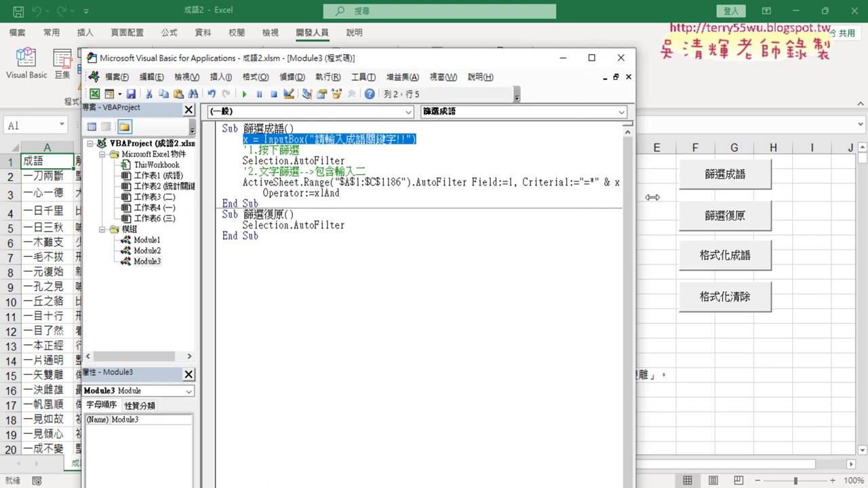
drag(526, 196, 742, 197)
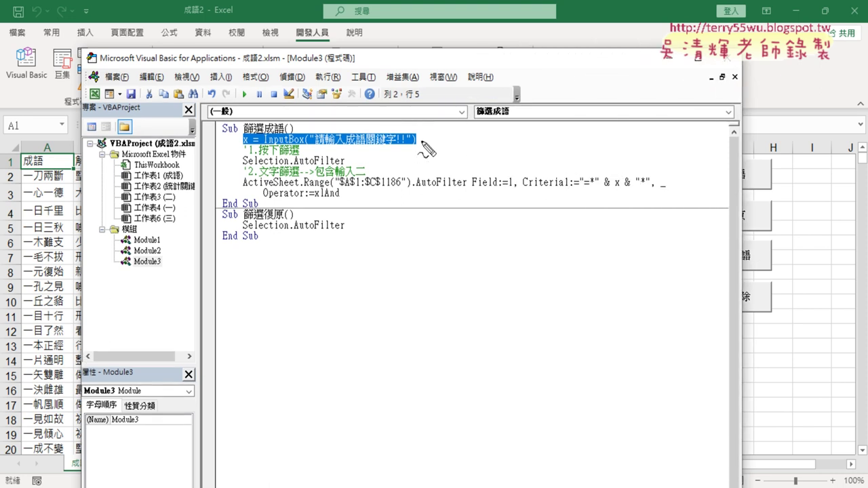
drag(397, 150, 247, 155)
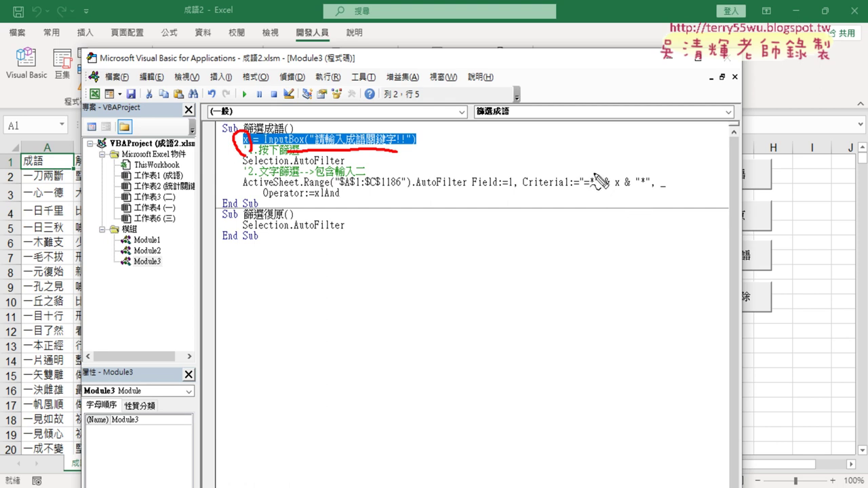
mouse_move(594, 193)
mouse_down()
mouse_move(636, 169)
mouse_move(597, 196)
mouse_up()
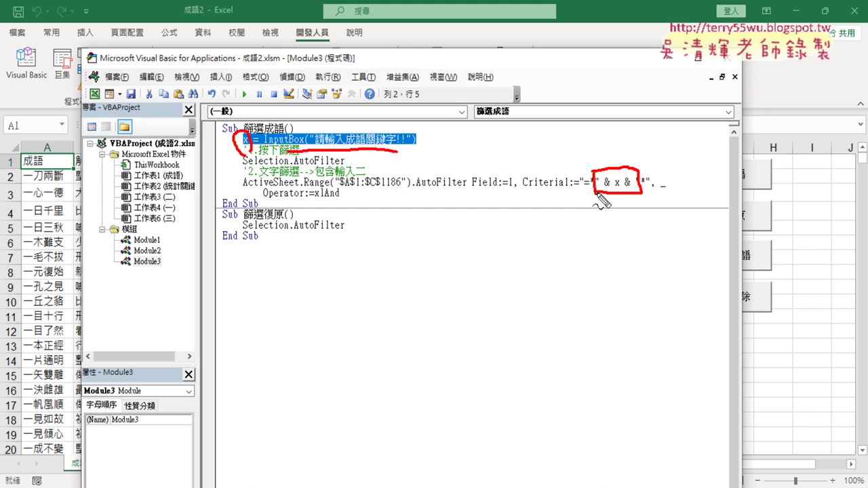
key(Escape)
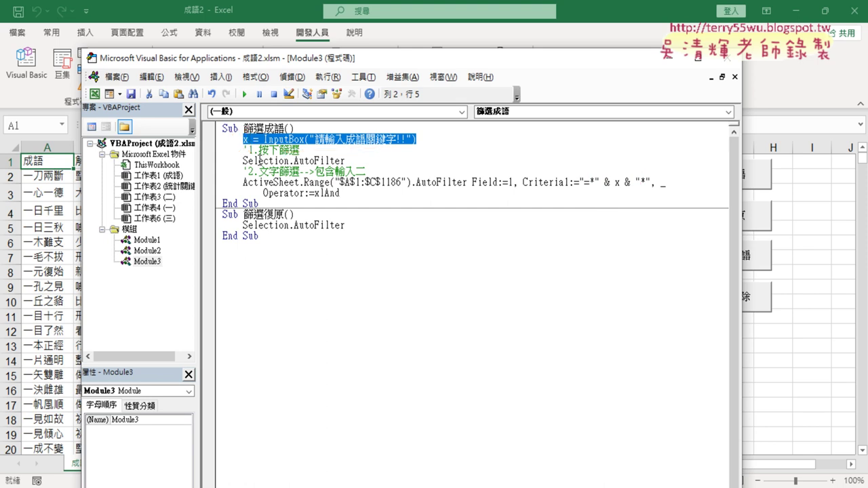
Pen-mark Selection on line 4 and cell A1, then return to the worksheet at A3.
drag(242, 161, 289, 161)
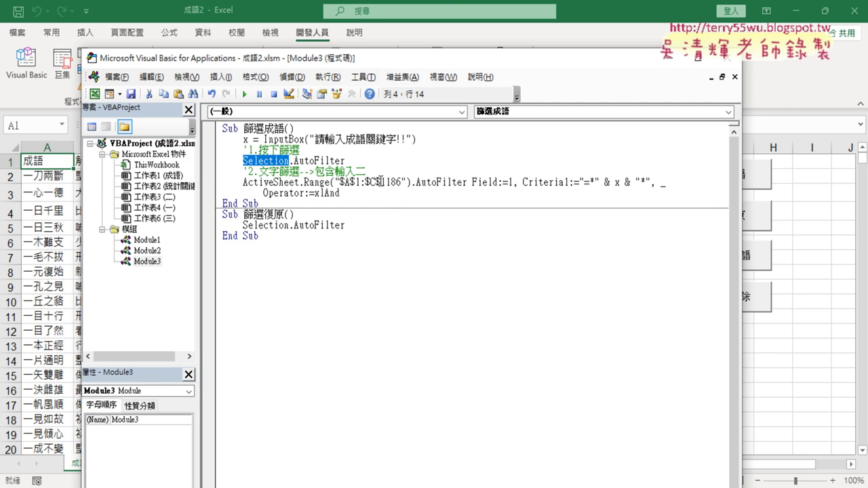
key(ctrl+2)
drag(289, 165, 245, 166)
drag(74, 151, 83, 167)
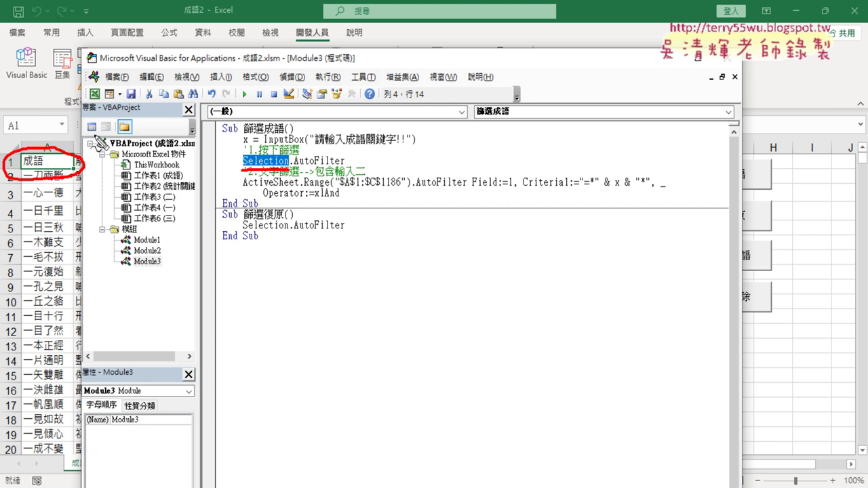
mouse_move(96, 117)
mouse_down()
mouse_move(57, 140)
mouse_move(75, 143)
mouse_up()
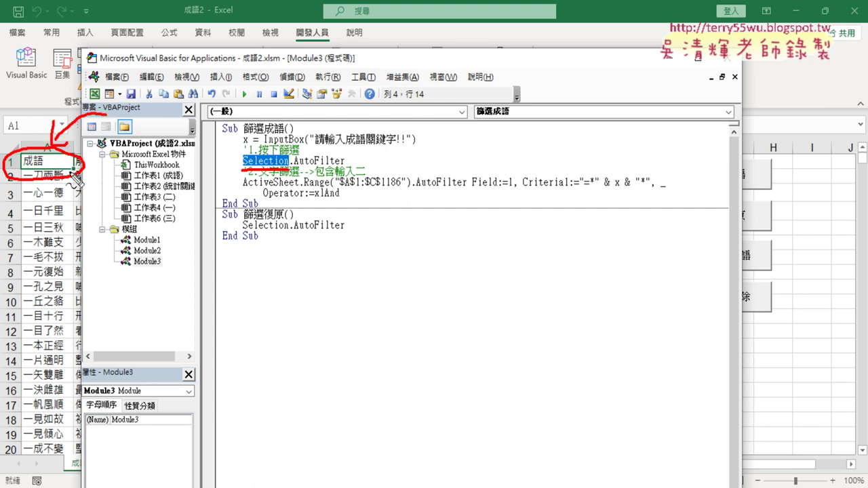
key(Escape)
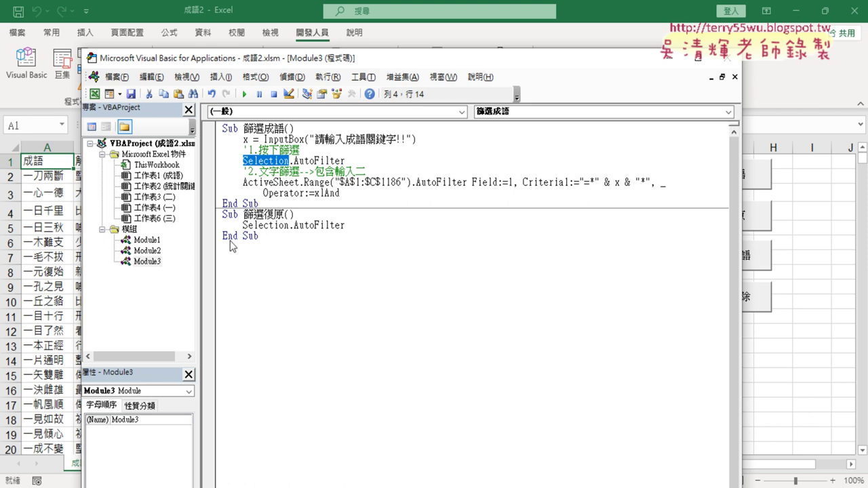
click(50, 194)
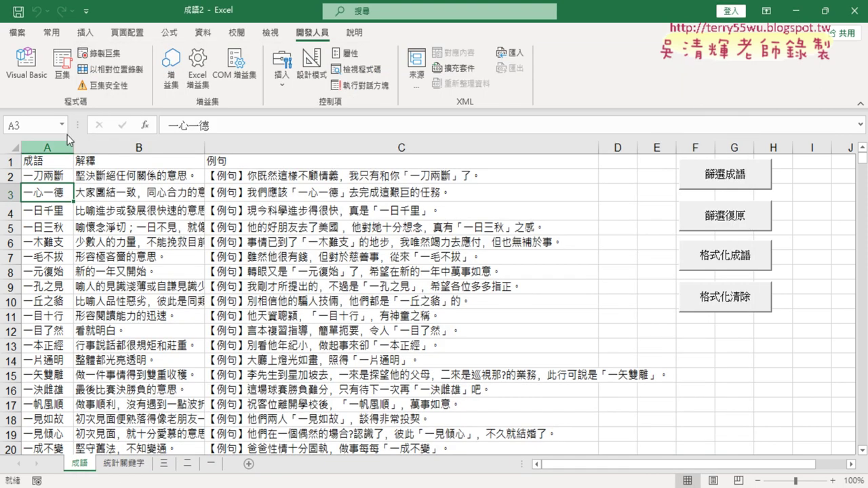
Run 篩選成語 with keyword 四 to filter the idiom list.
click(27, 64)
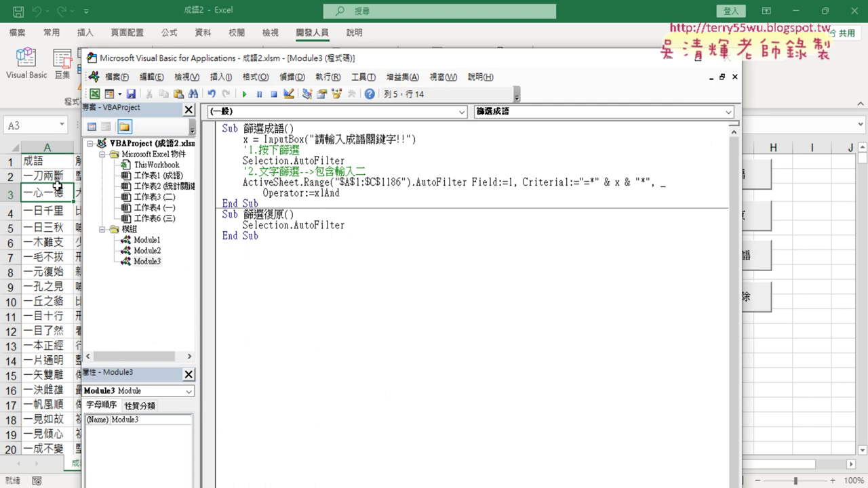
click(243, 95)
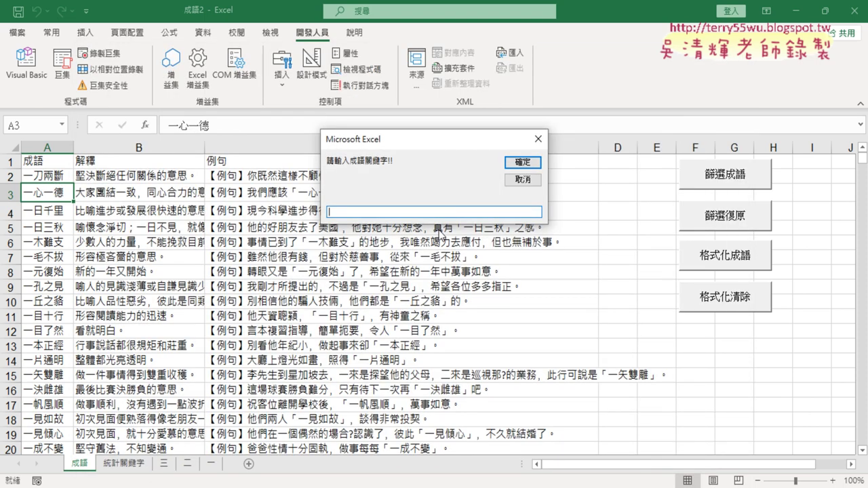
text(四)
key(Return)
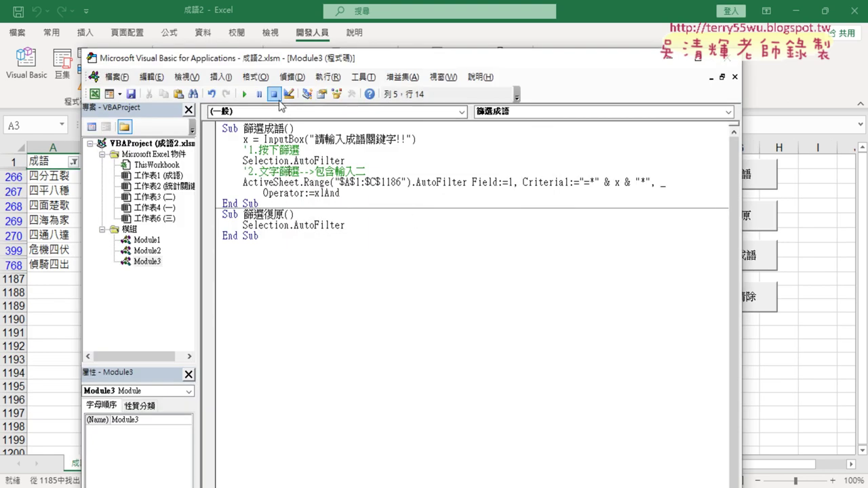
Run 篩選復原 to restore all idioms, select G12, and reopen the VBA editor.
click(267, 227)
click(244, 94)
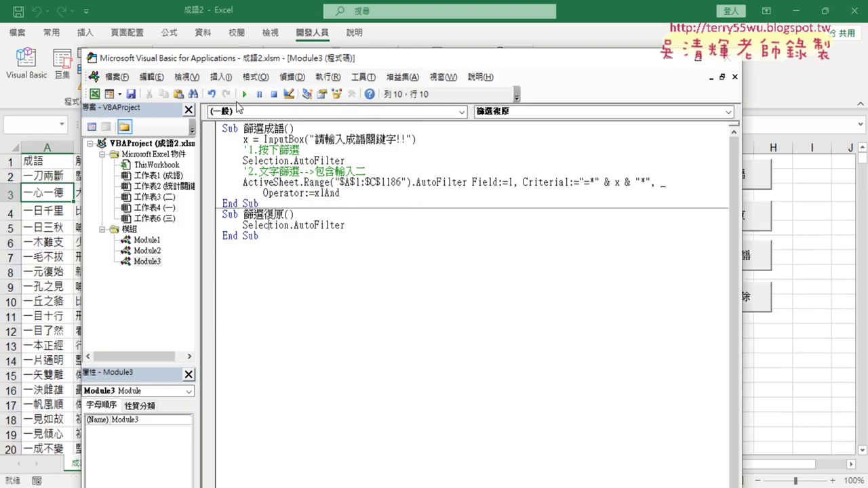
click(799, 330)
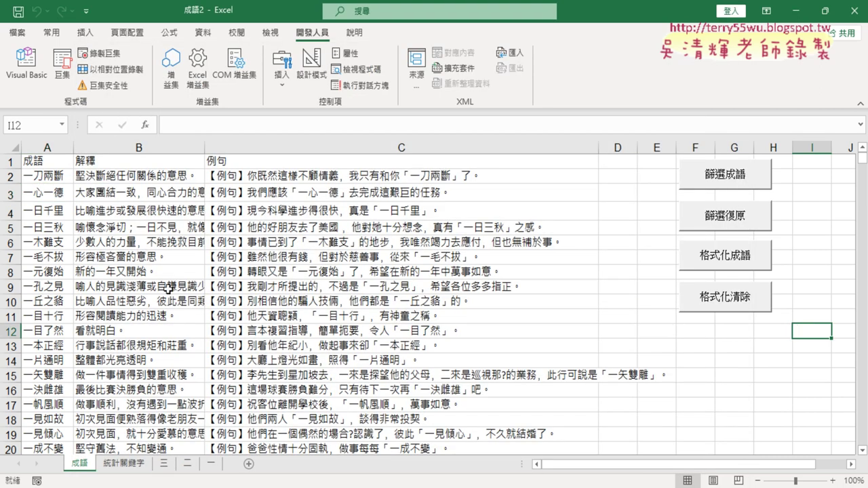
click(721, 332)
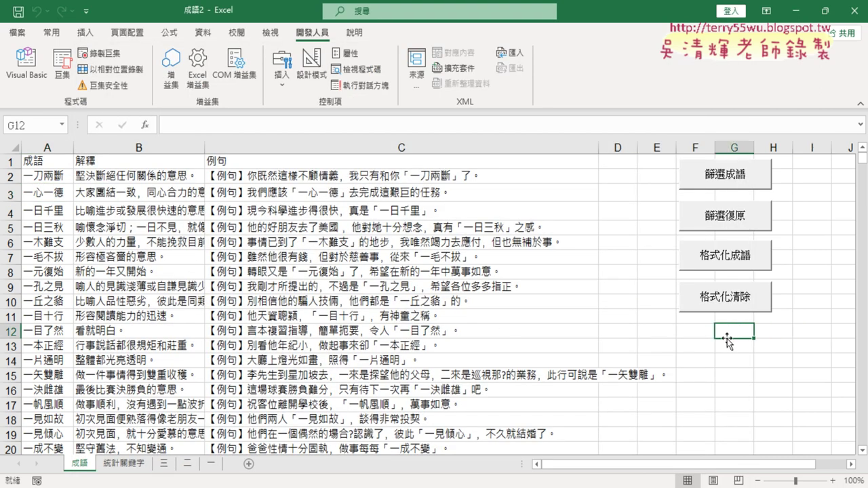
click(36, 77)
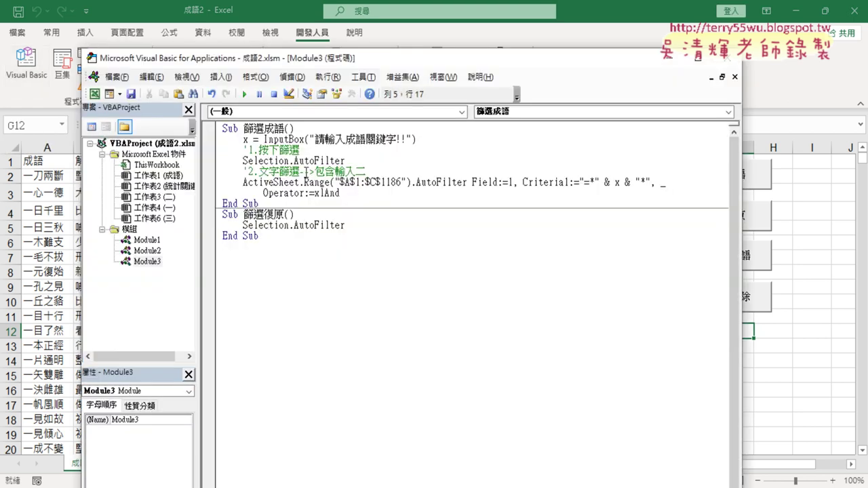
Run 篩選成語 with keyword 一 and debug the error 1004 at Selection.AutoFilter.
click(244, 94)
text(一)
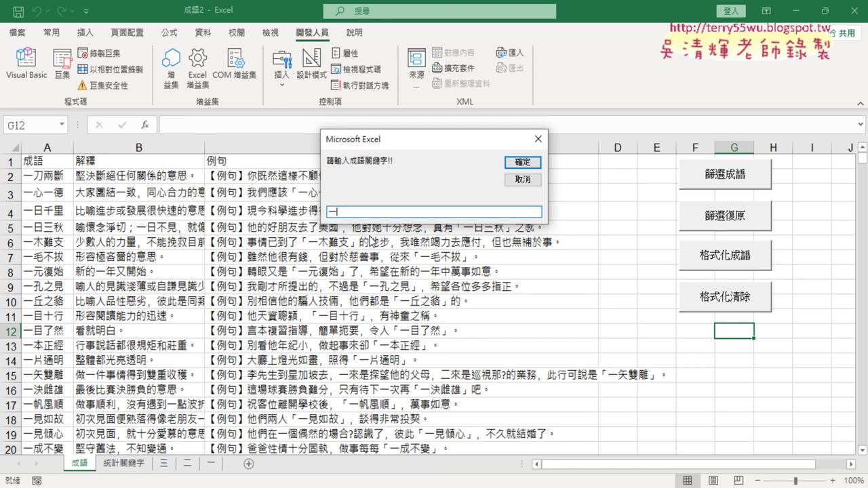
key(Return)
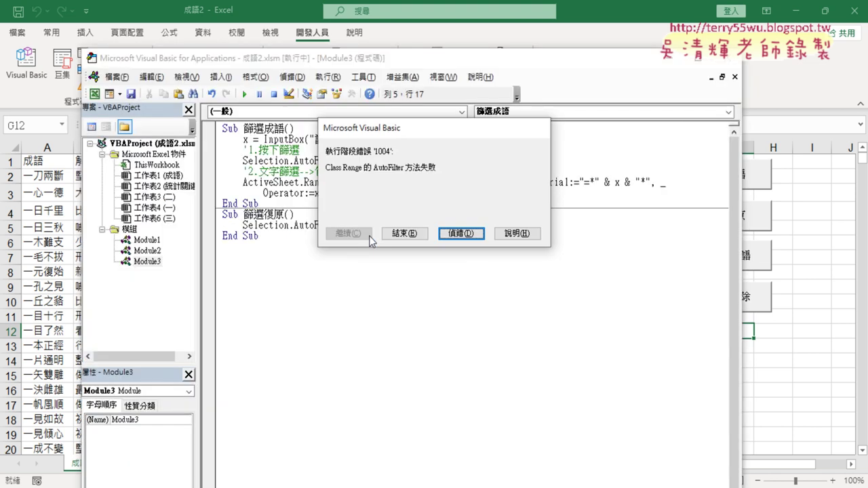
click(464, 234)
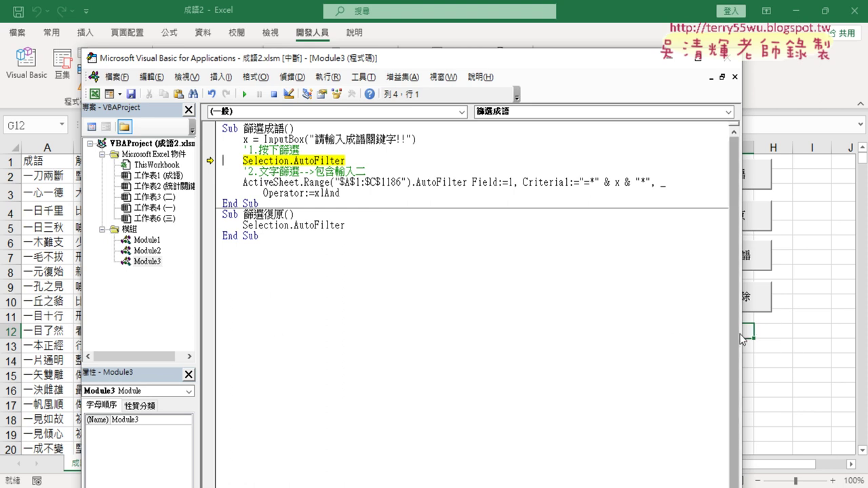
drag(741, 333, 555, 333)
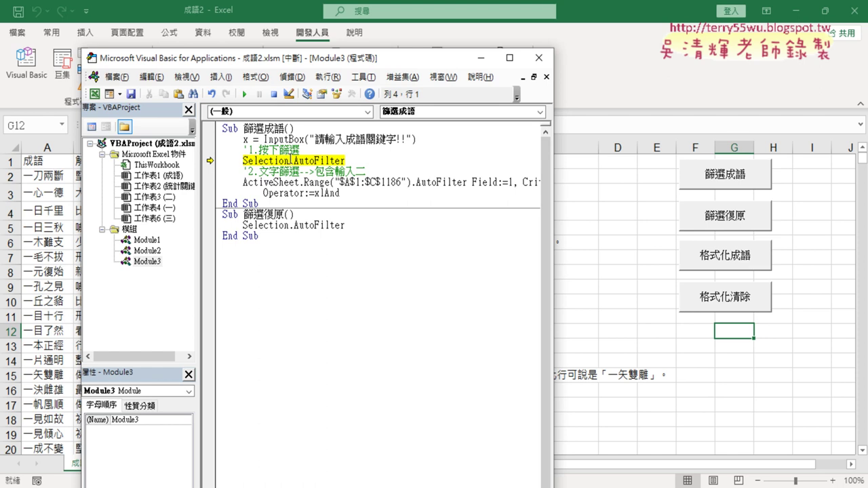
Copy Range("$A$1:$C$1186") and paste it over Selection on the 篩選成語 filter line.
drag(289, 161, 244, 162)
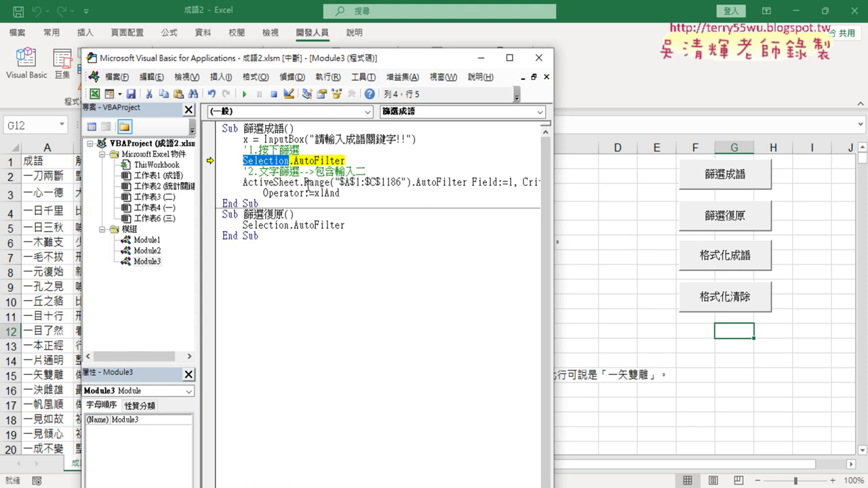
drag(304, 182, 411, 182)
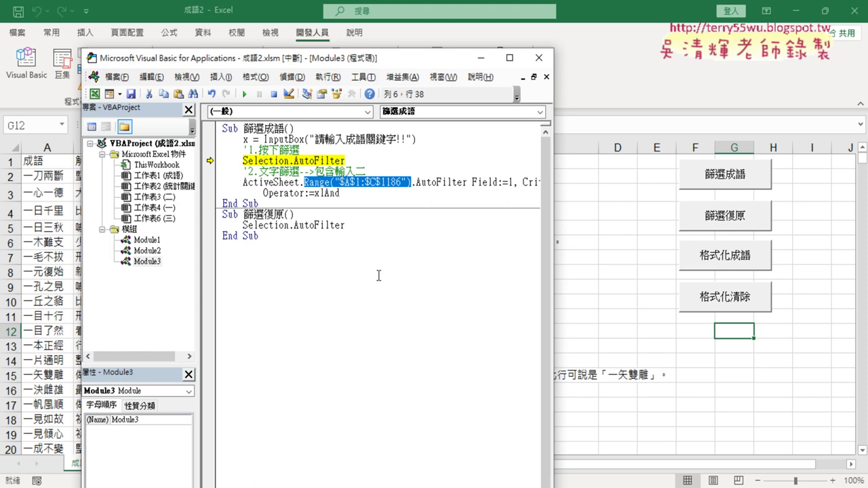
click(303, 182)
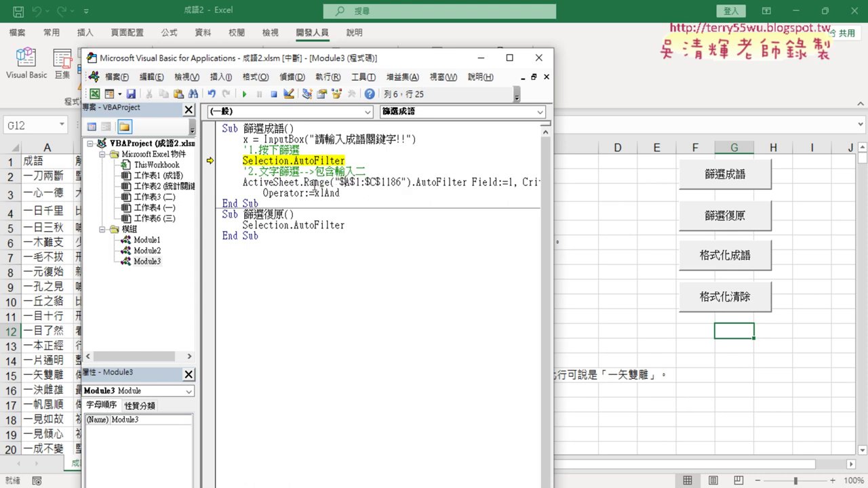
drag(304, 182, 410, 183)
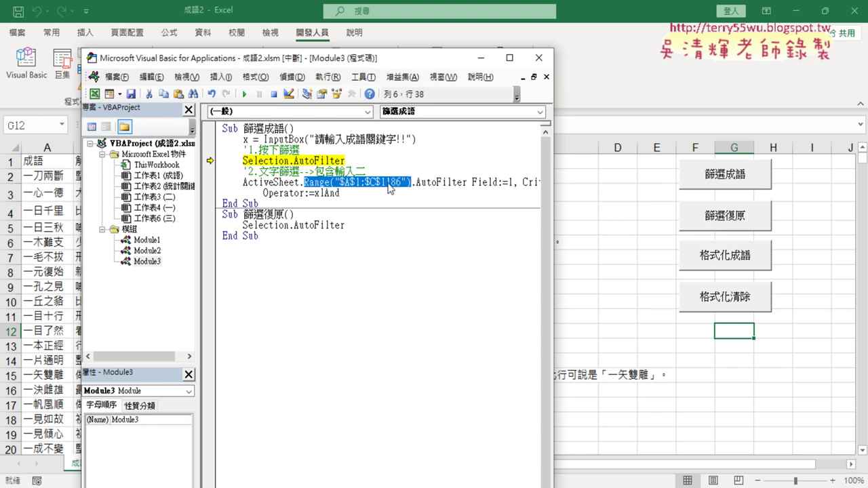
right_click(390, 184)
click(410, 204)
drag(289, 161, 243, 161)
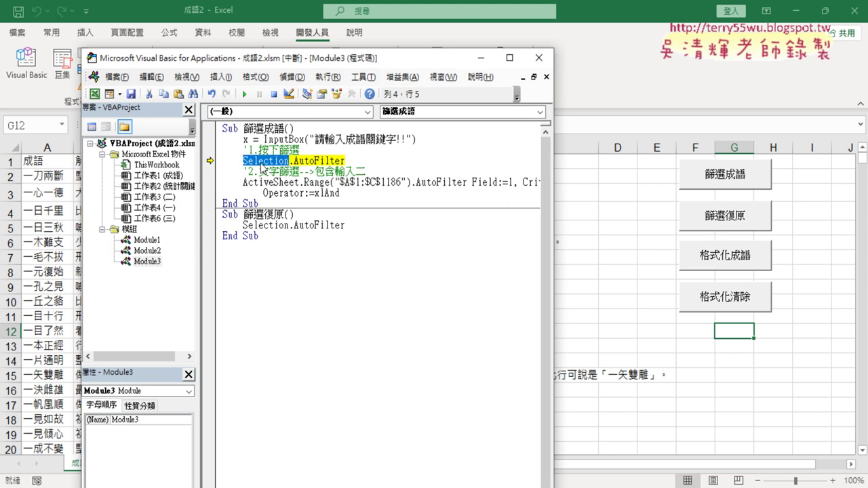
right_click(261, 168)
click(285, 200)
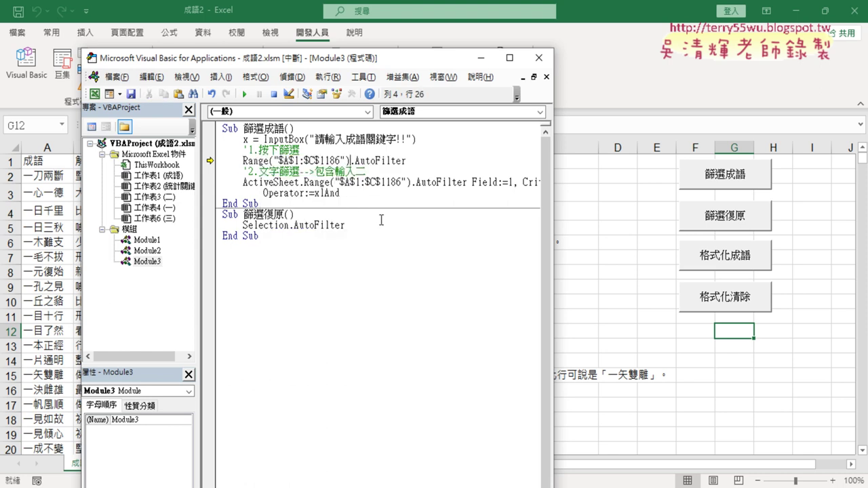
Pen-mark the Range reference, the A1 header and the 1186 end row, then clear them.
key(ctrl+2)
drag(349, 166, 242, 165)
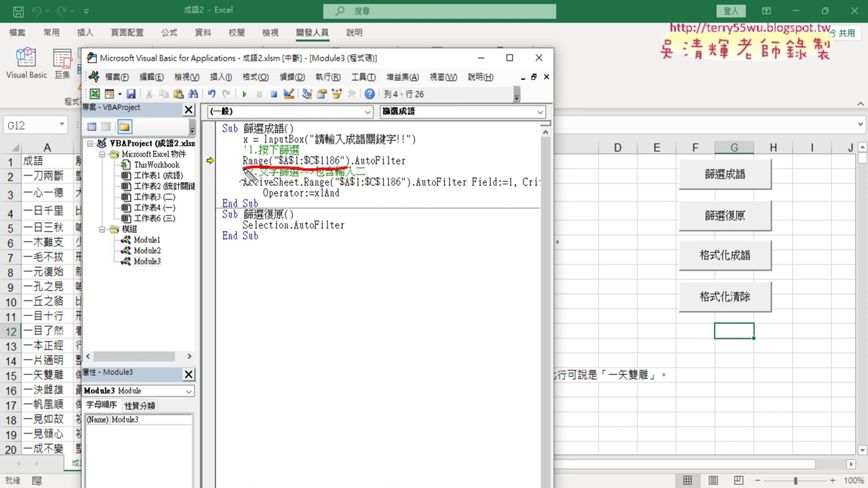
drag(49, 150, 56, 160)
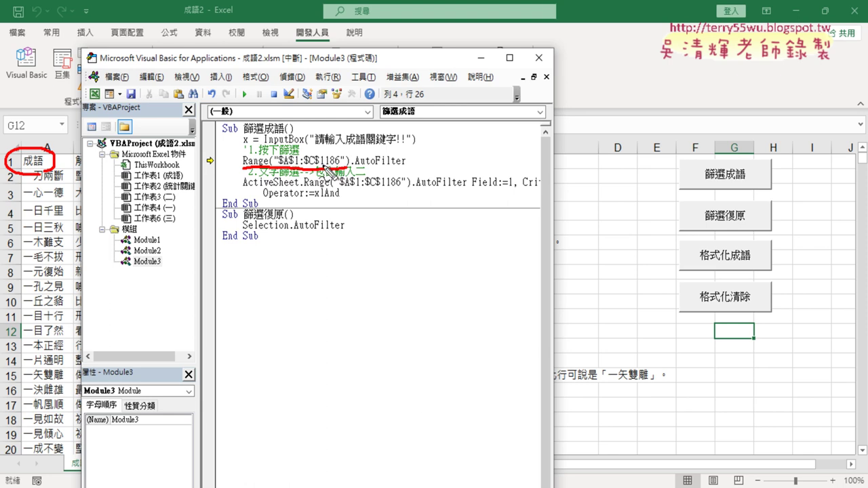
drag(325, 164, 344, 164)
key(Escape)
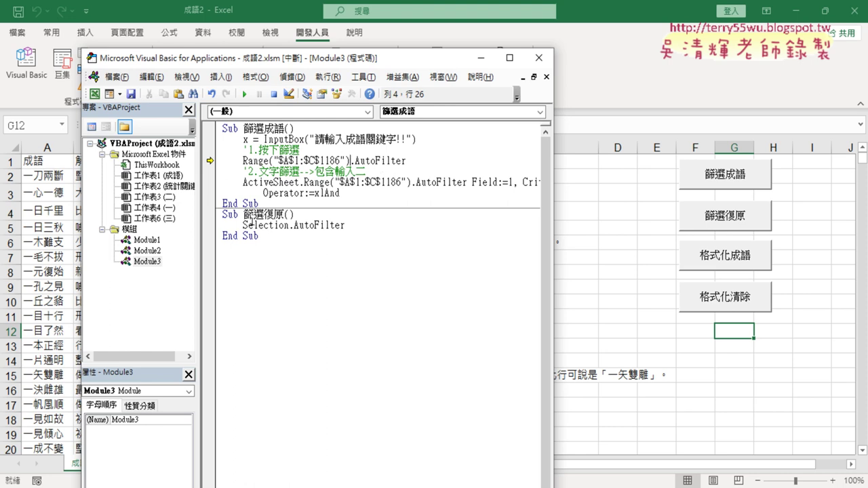
drag(244, 225, 289, 225)
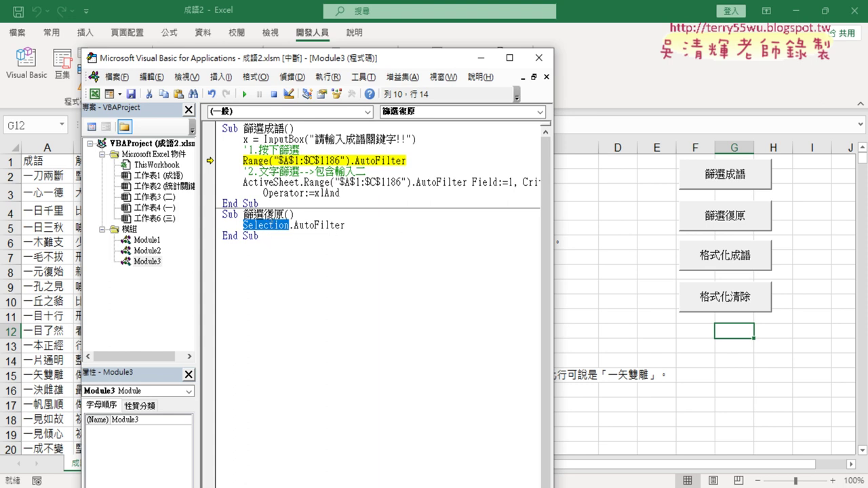
Replace Selection in 篩選復原 with the copied Range("$A$1:$C$1186") reference.
click(350, 160)
drag(350, 160, 243, 160)
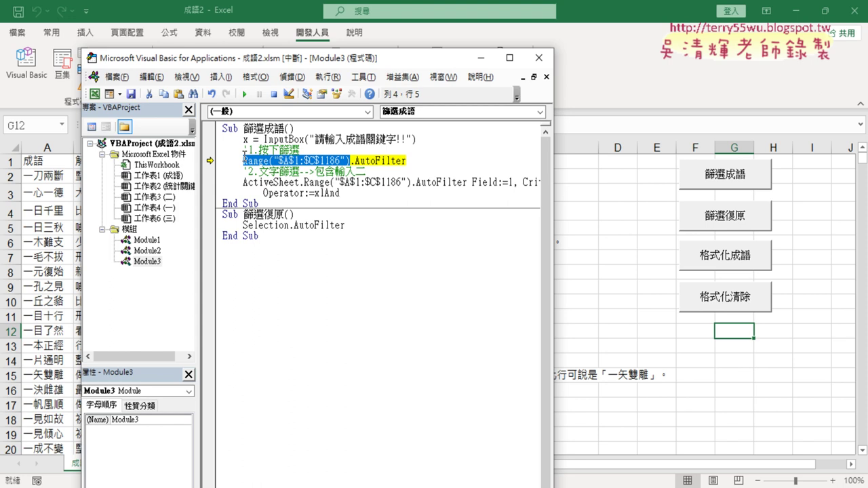
right_click(261, 159)
click(288, 183)
drag(243, 226, 290, 225)
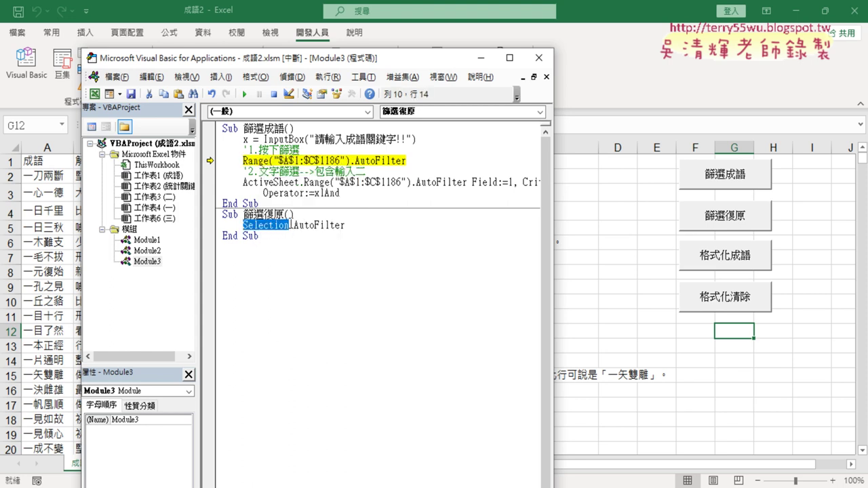
key(ctrl+v)
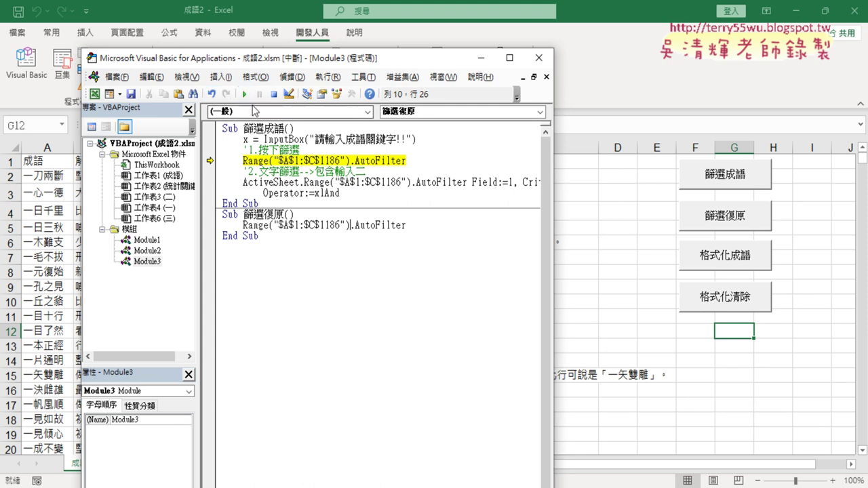
Resume the paused 篩選成語 macro, then run 篩選復原.
click(245, 95)
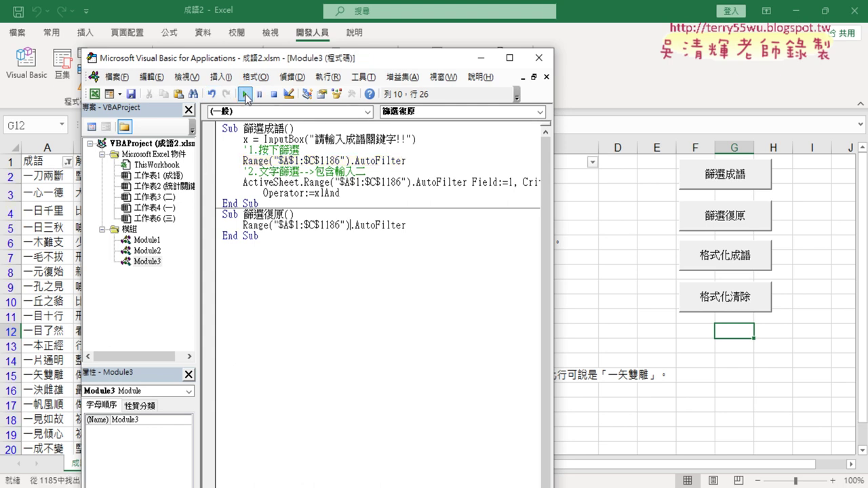
click(288, 224)
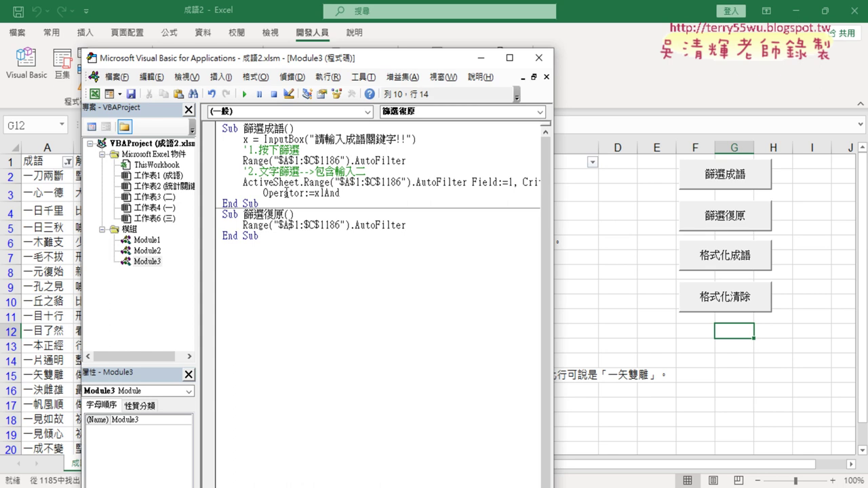
click(246, 95)
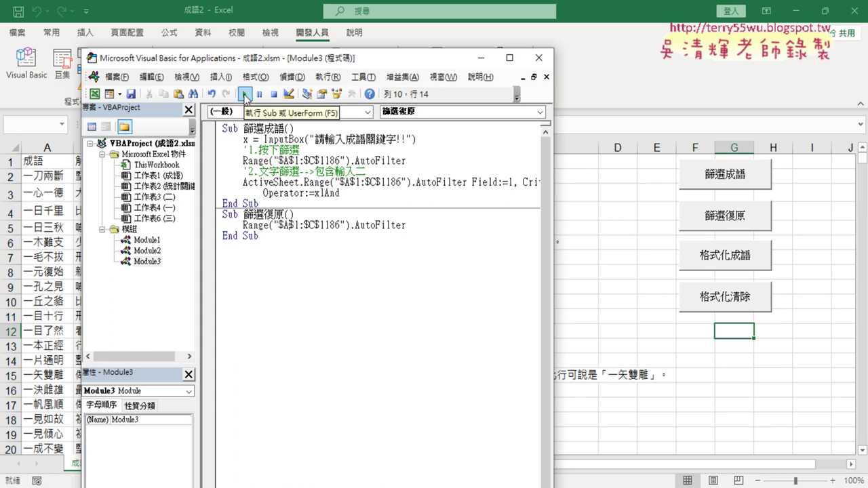
click(607, 228)
click(756, 350)
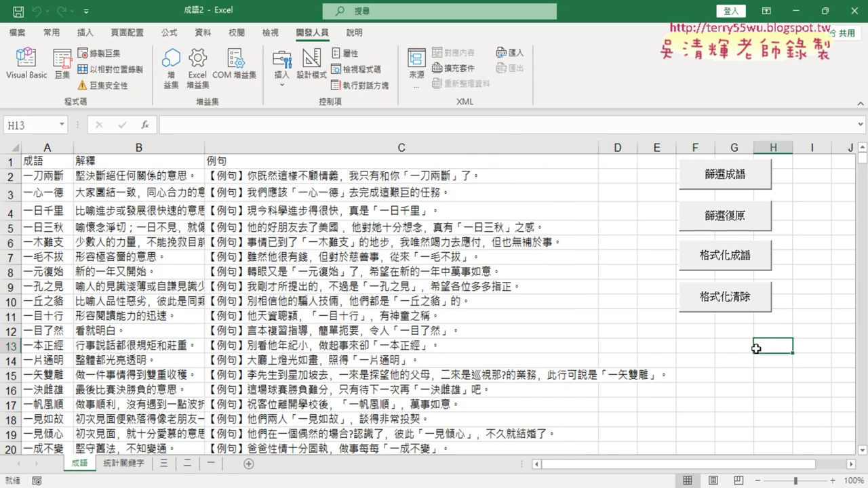
click(117, 247)
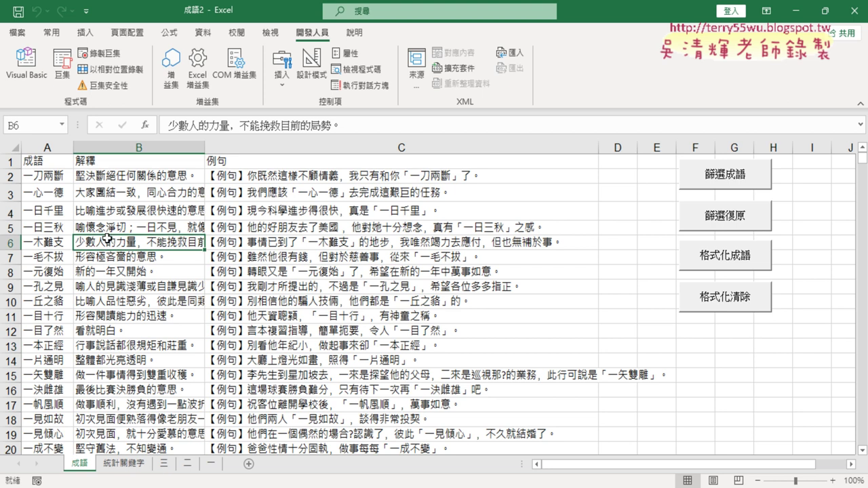
click(35, 78)
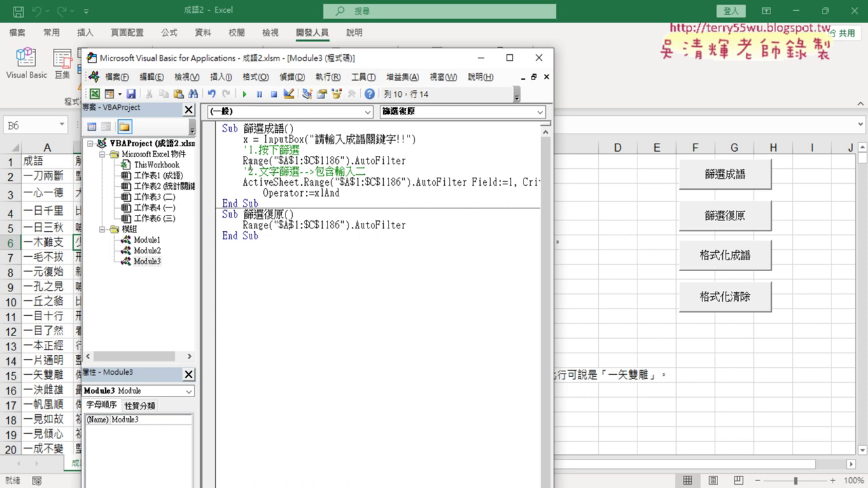
drag(244, 161, 350, 161)
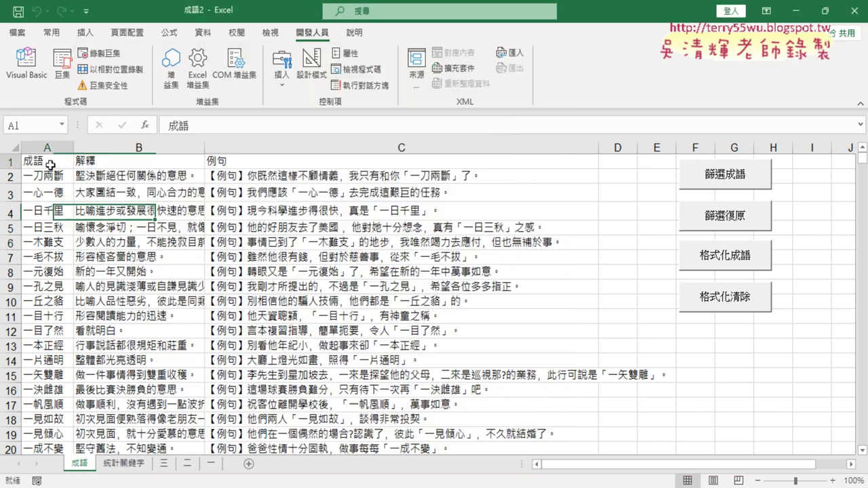
Jump from C1 to the last filled row of column C to check the table's extent.
click(52, 165)
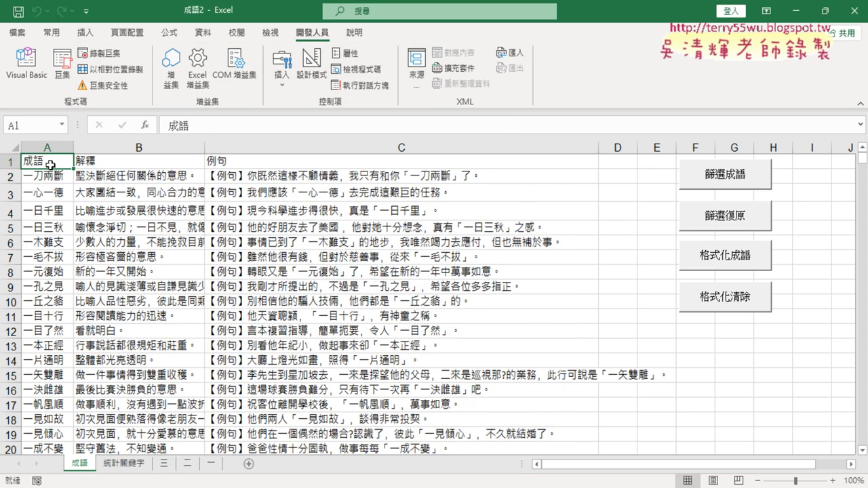
click(440, 163)
key(ctrl+Down)
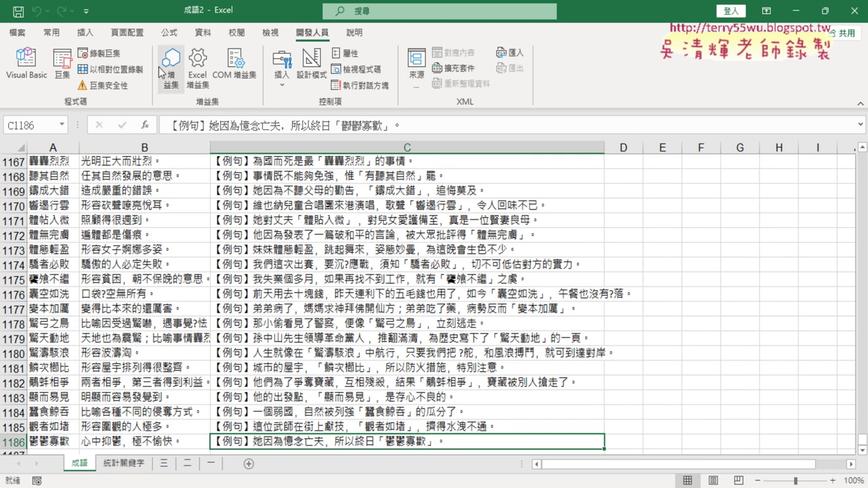
Change line 4's filter range to range("A1:C1186") and return to the worksheet.
click(25, 64)
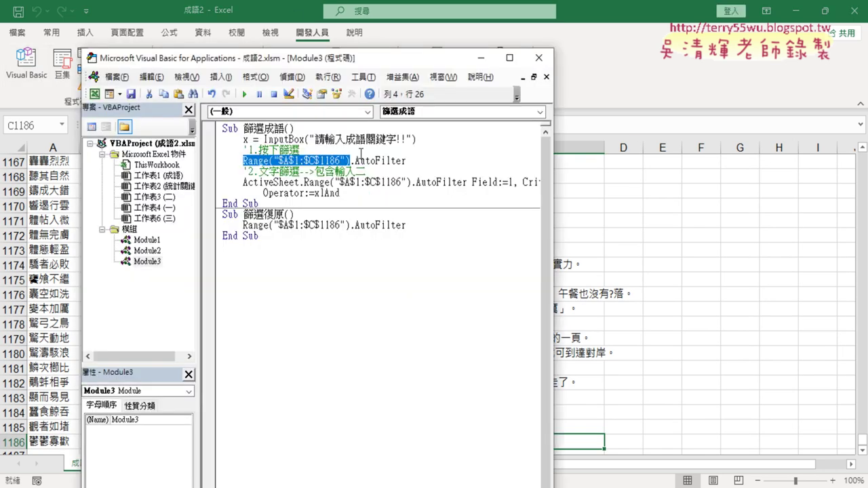
key(Delete)
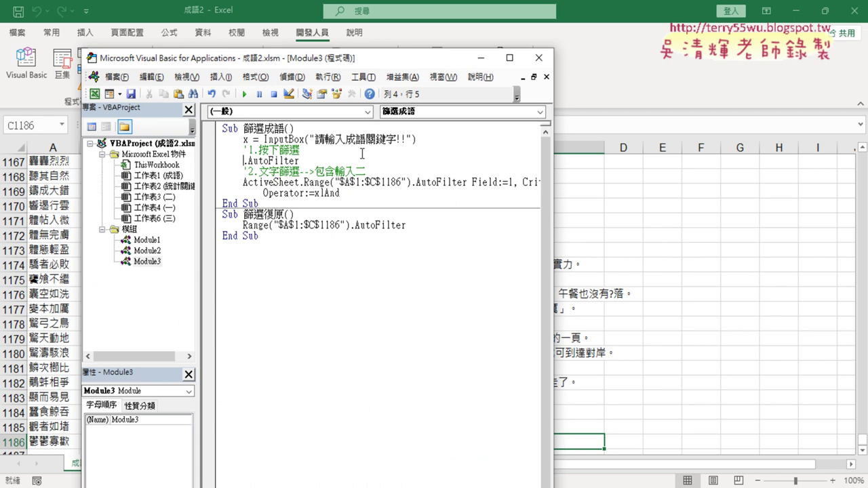
text(ㄜrange)
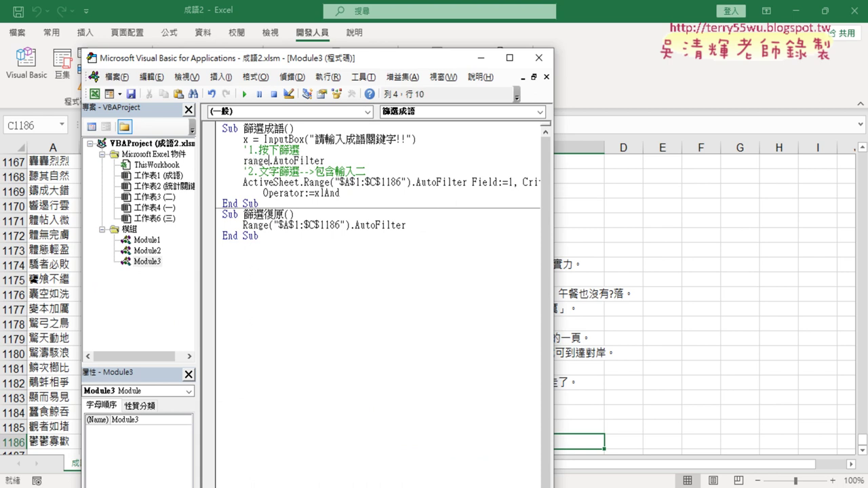
text(("A1)
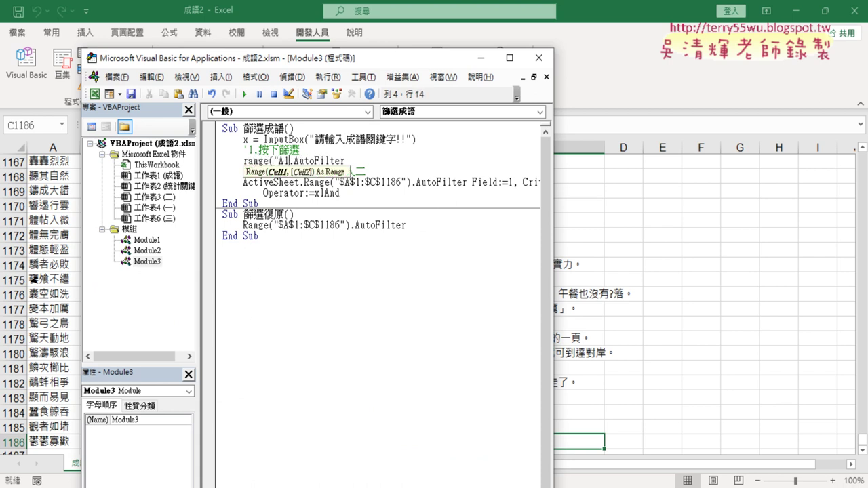
text(:C)
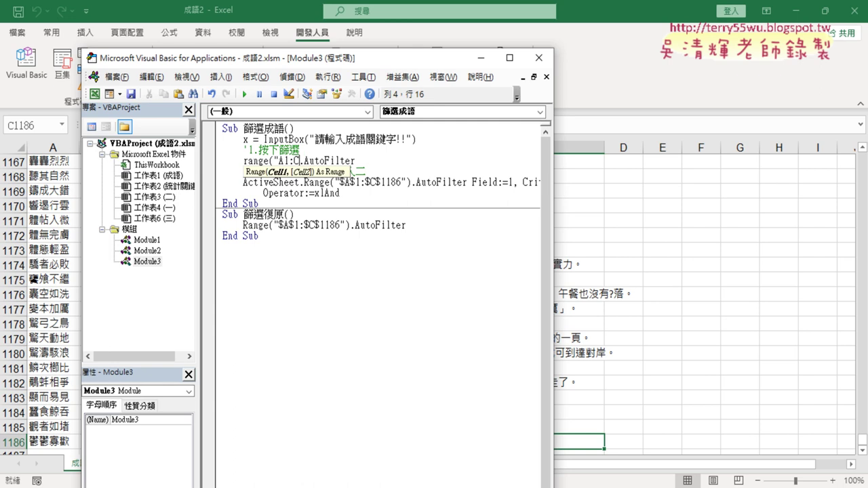
text(1186")
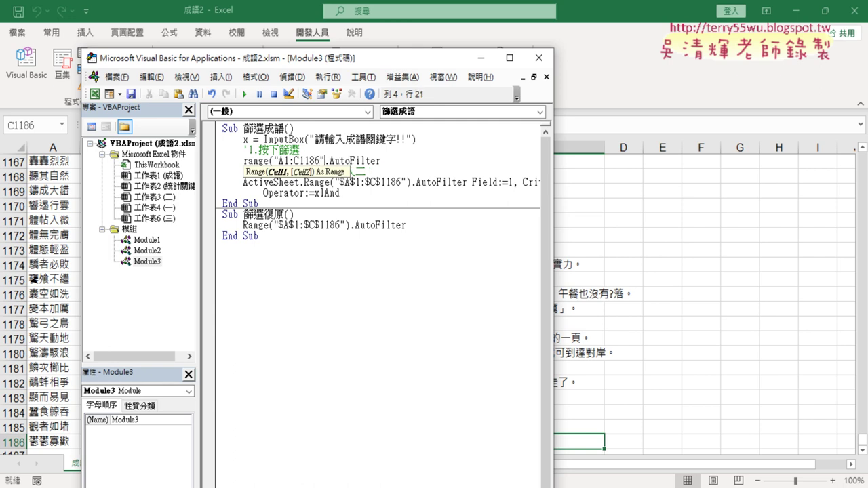
text())
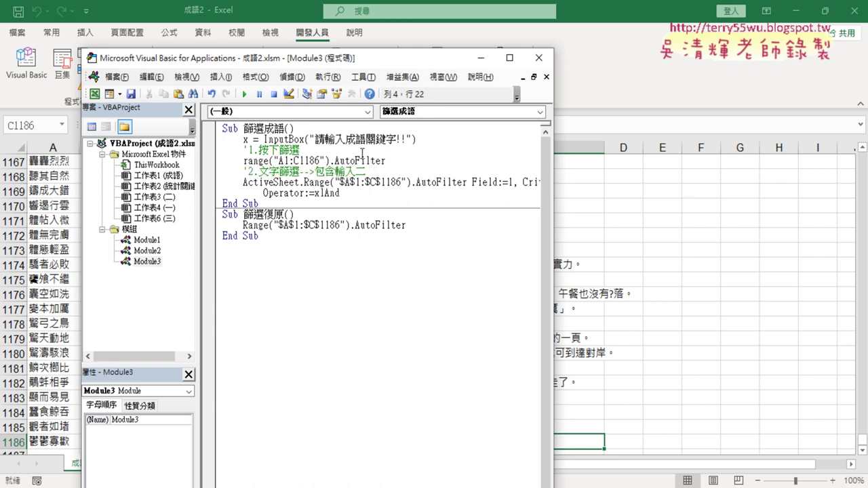
key(Down)
drag(285, 225, 279, 225)
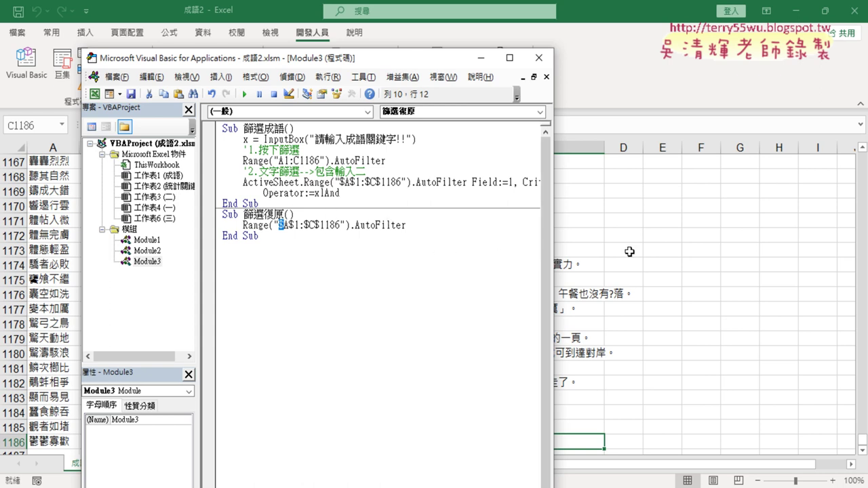
click(628, 251)
scroll(162, 399, up, 5)
Scroll the idiom sheet back to row 1 and select the 成語 header cell A1.
scroll(740, 278, up, 5)
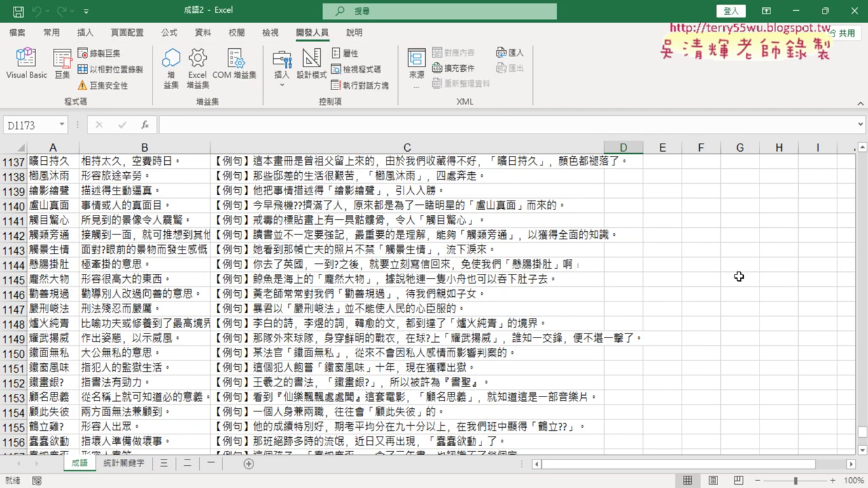
drag(864, 434, 863, 157)
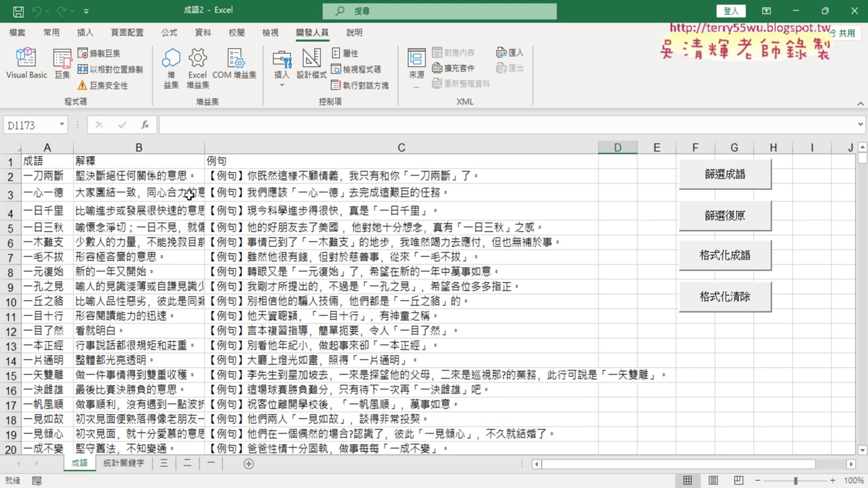
click(60, 165)
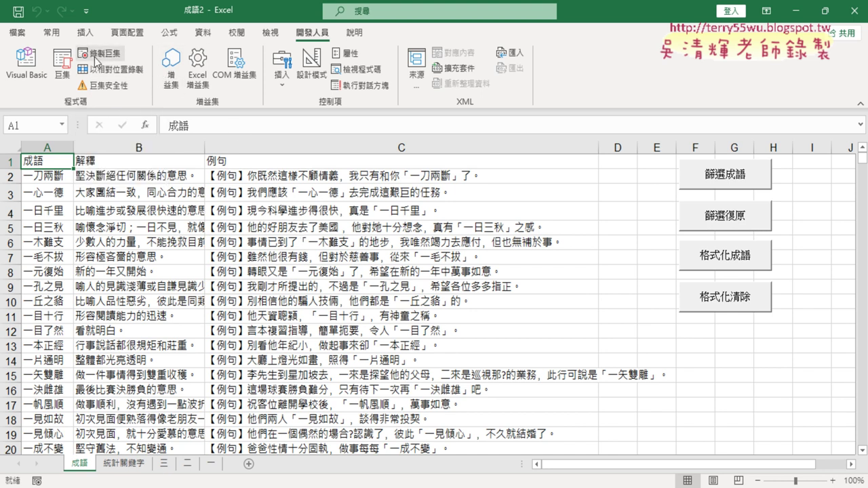
Turn on AutoFilter for the idiom table, undoing an accidental entry in A1.
click(202, 37)
click(349, 68)
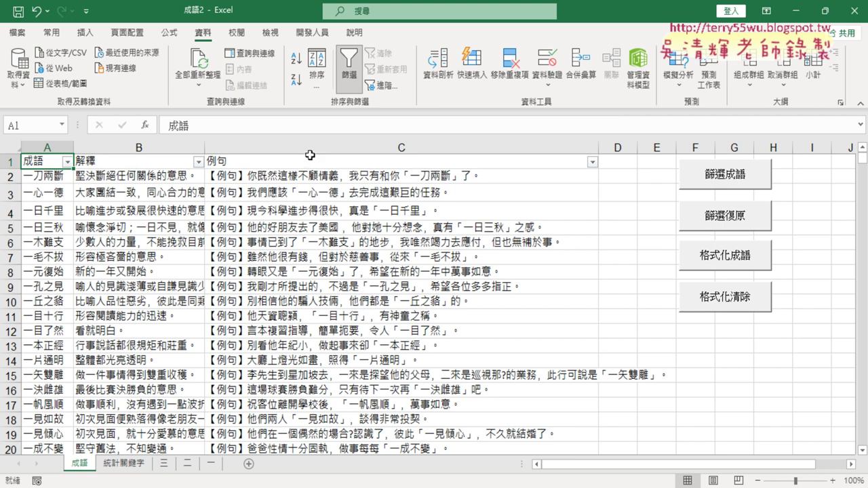
text(=)
key(Escape)
key(ctrl+z)
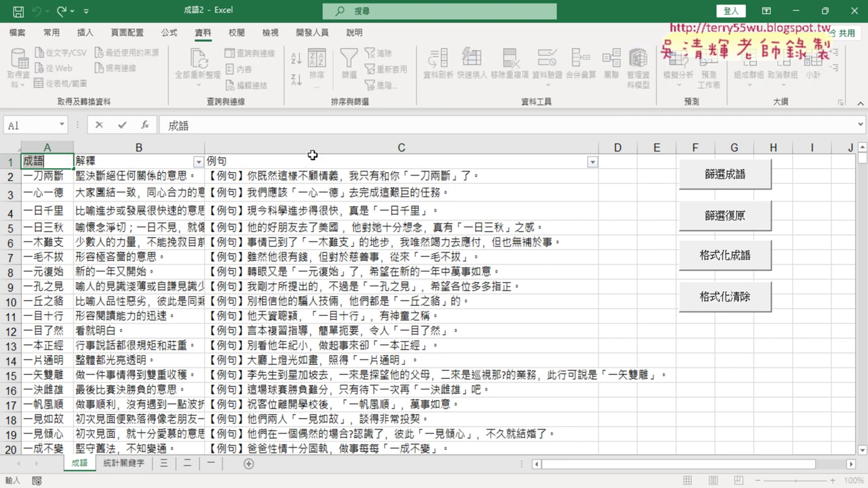
click(77, 174)
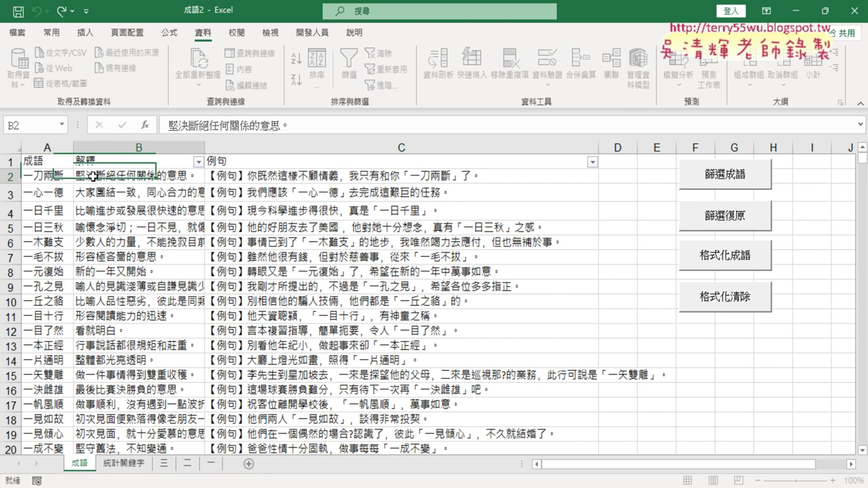
key(ctrl+shift+l)
Apply a 包含 text filter on the 成語 column for 二.
click(67, 161)
mouse_move(108, 287)
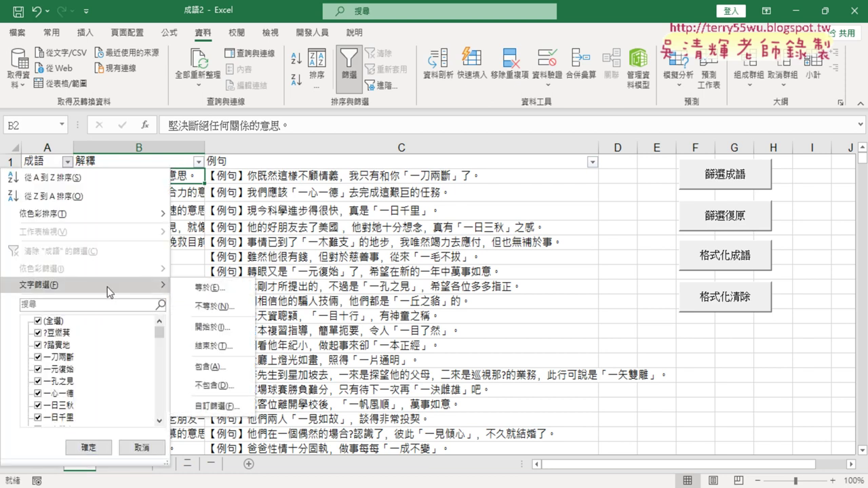
click(226, 370)
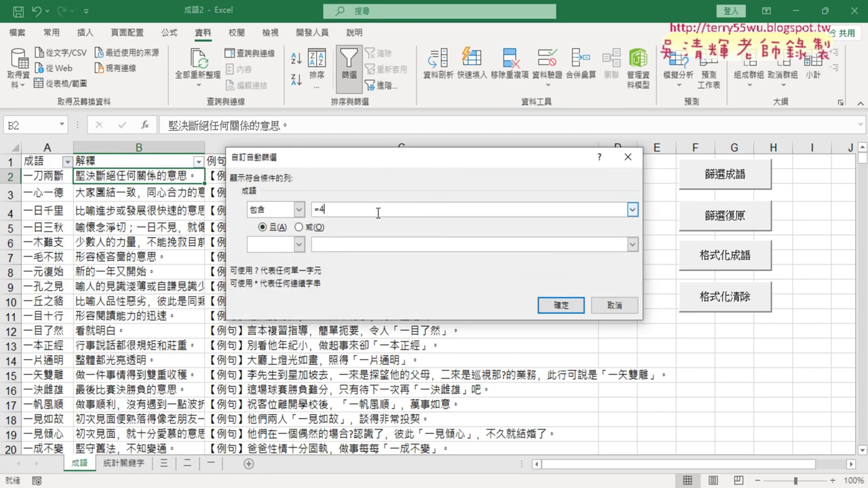
text(二)
click(561, 305)
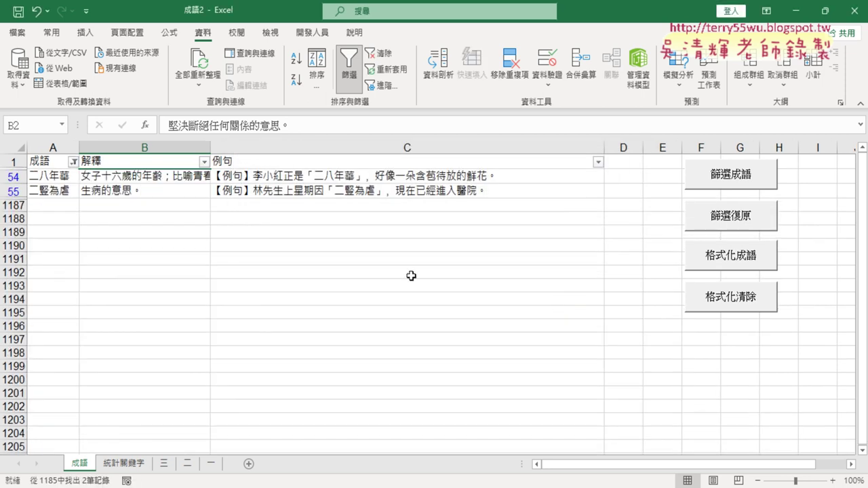
Fill A54:C55, holding 二八年華 and 二豎為虐, with yellow.
drag(52, 178, 415, 189)
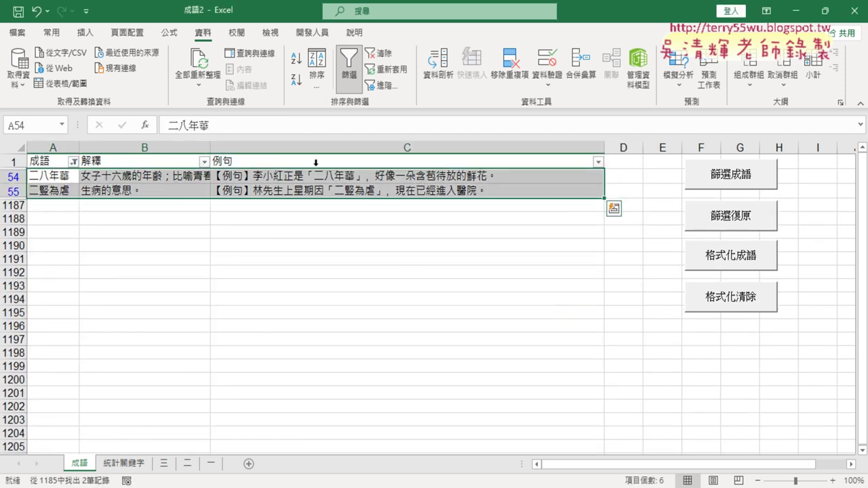
click(52, 32)
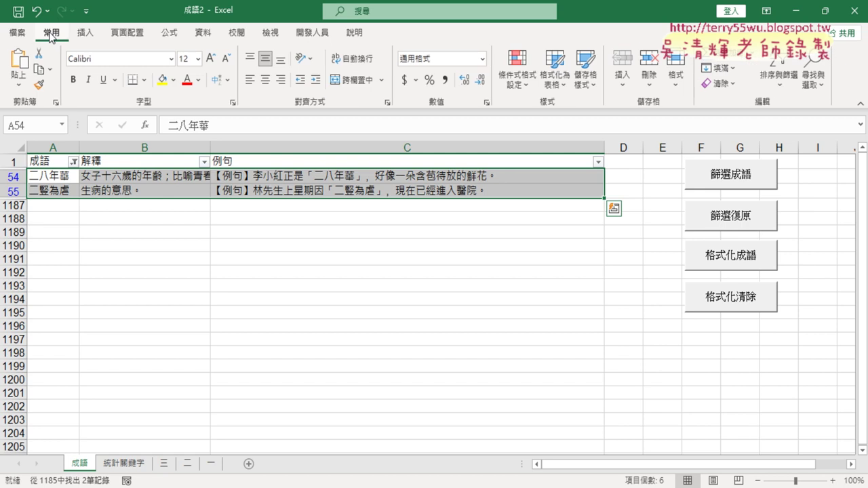
click(163, 80)
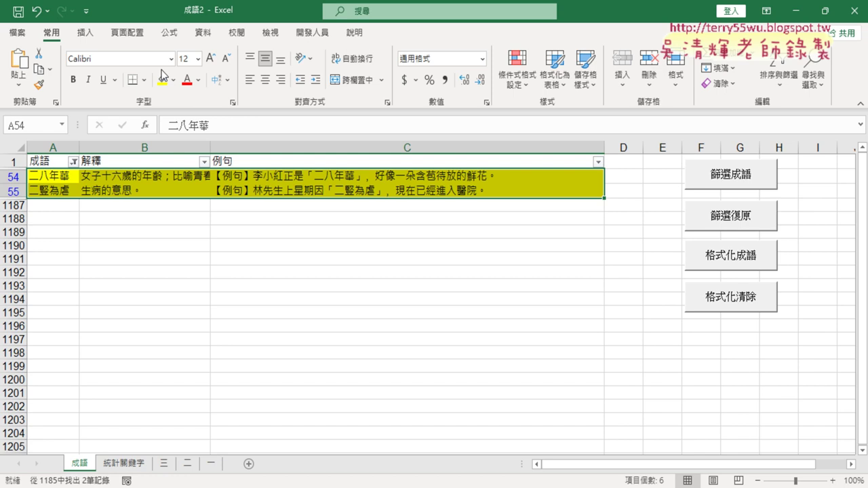
click(202, 31)
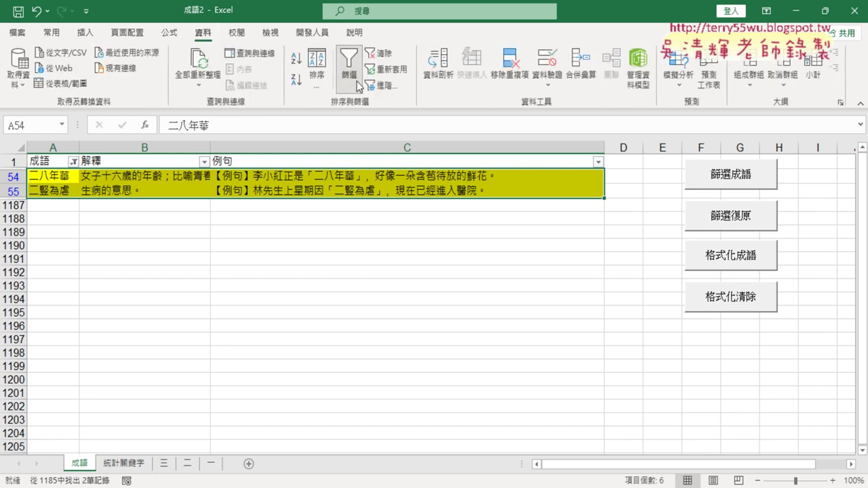
Turn off the filter and scroll the full list to locate the yellow rows.
click(358, 74)
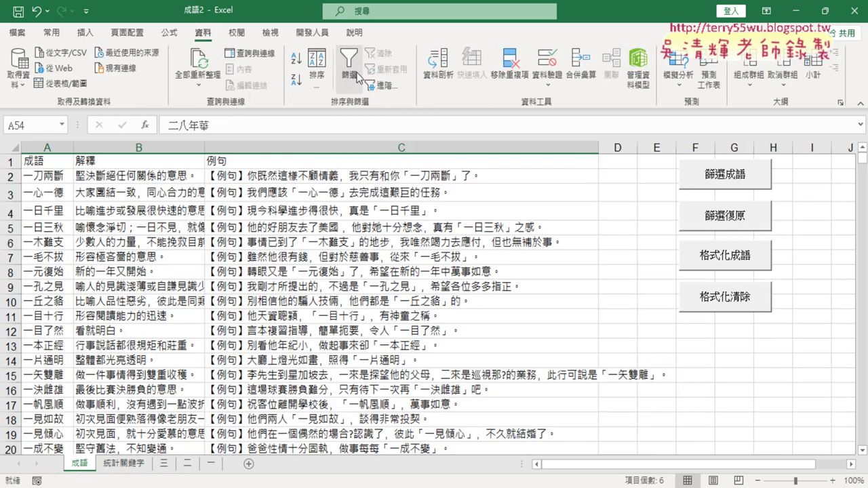
scroll(317, 271, down, 3)
scroll(318, 272, down, 4)
scroll(318, 272, down, 8)
scroll(317, 270, down, 1)
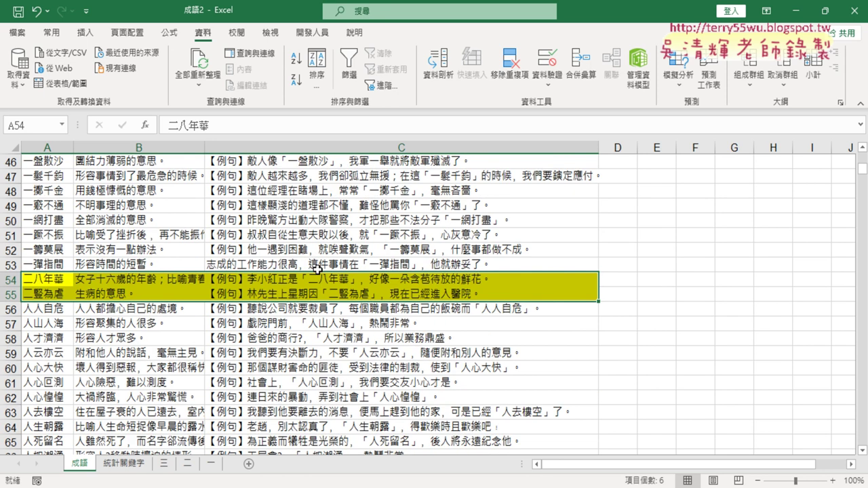
scroll(317, 269, down, 1)
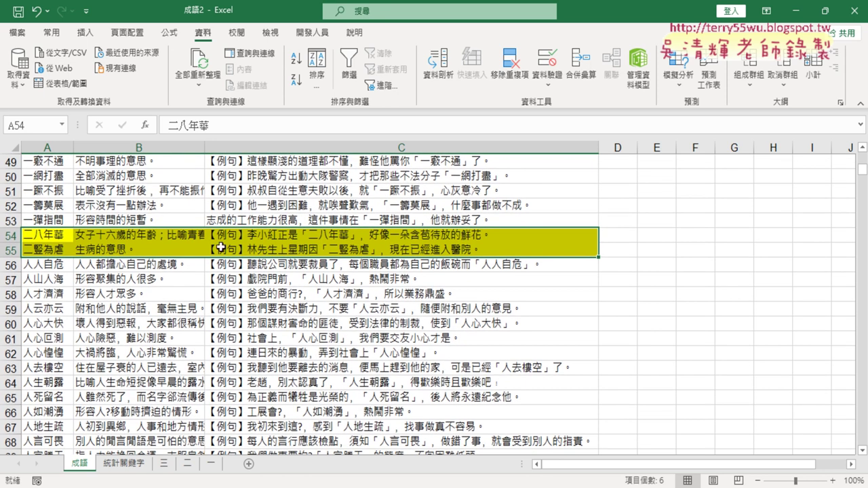
scroll(222, 248, up, 4)
scroll(221, 248, up, 4)
scroll(221, 247, up, 7)
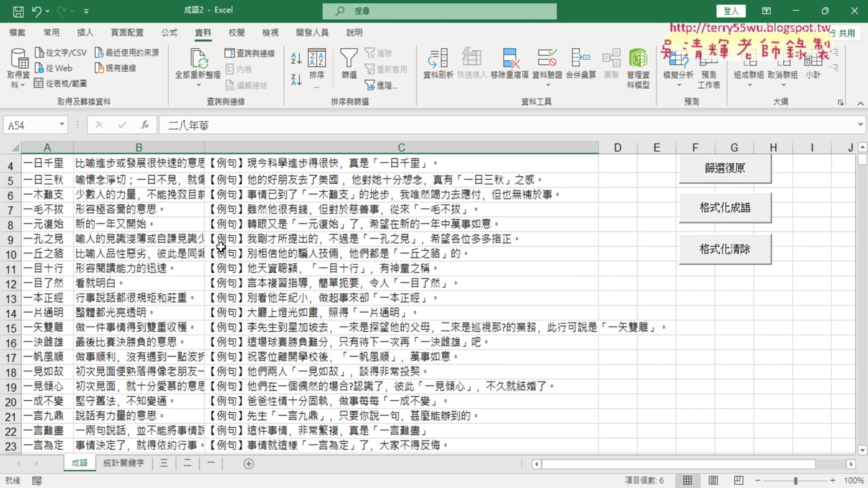
scroll(221, 247, up, 1)
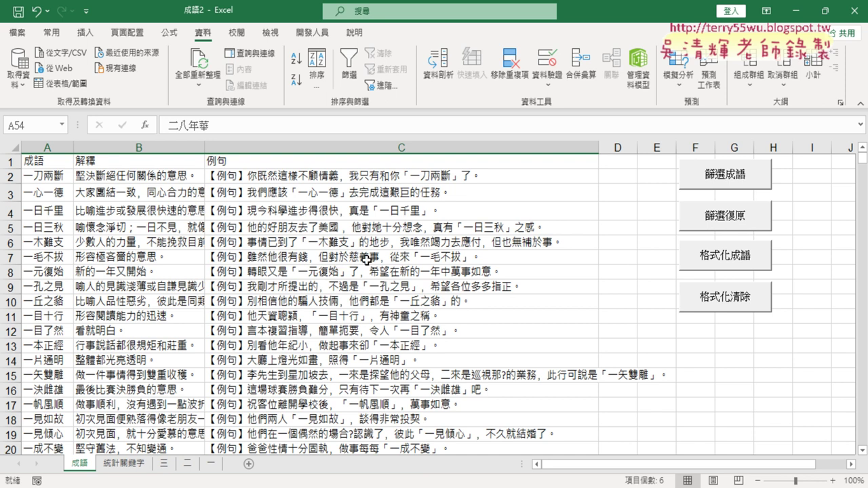
scroll(387, 280, down, 8)
scroll(388, 280, down, 7)
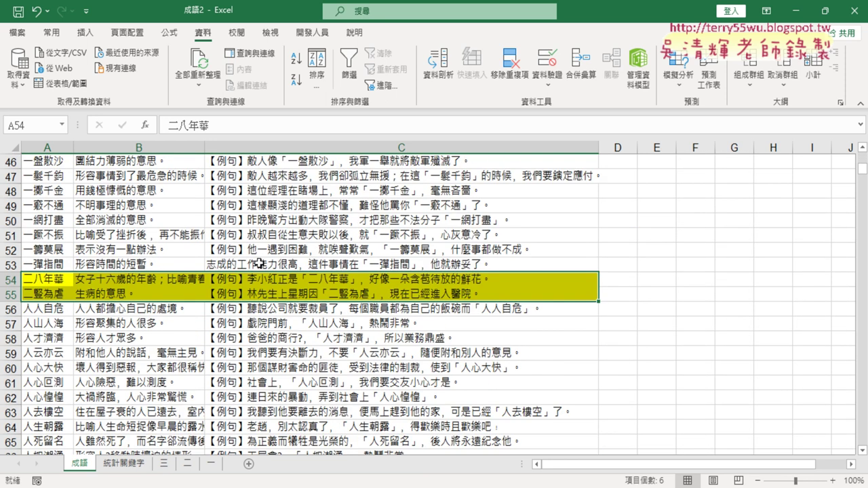
Select yellow rows 54–55 across columns A to C, then go back to cell A1.
drag(42, 277, 368, 288)
drag(495, 287, 495, 287)
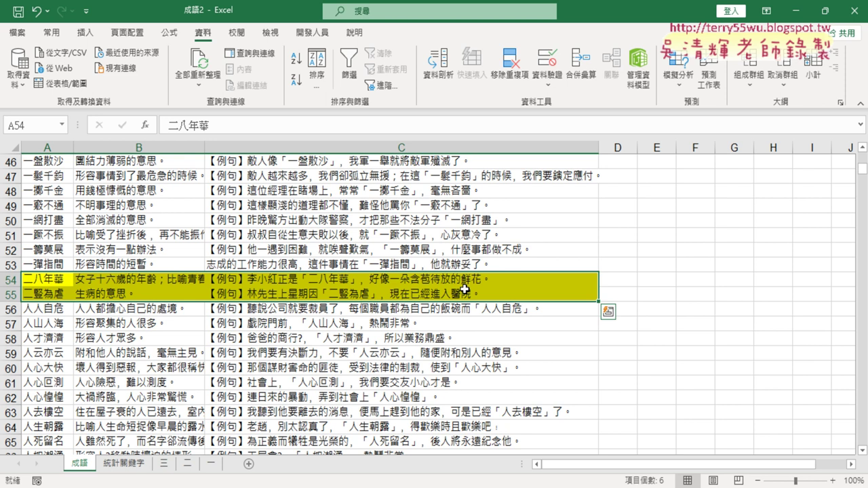
scroll(455, 289, up, 4)
scroll(150, 301, up, 7)
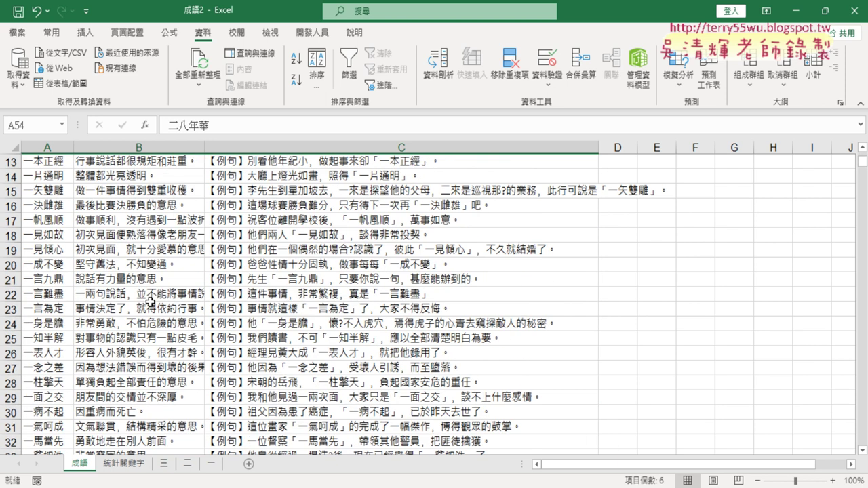
scroll(150, 301, up, 4)
click(41, 161)
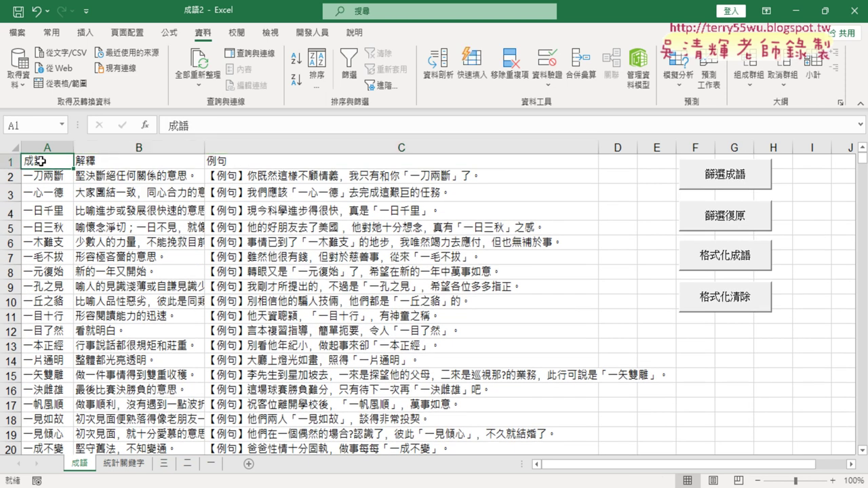
Select the table A1:C1186 and set its fill colour to No Fill.
key(ctrl+shift+Right)
key(ctrl+shift+Down)
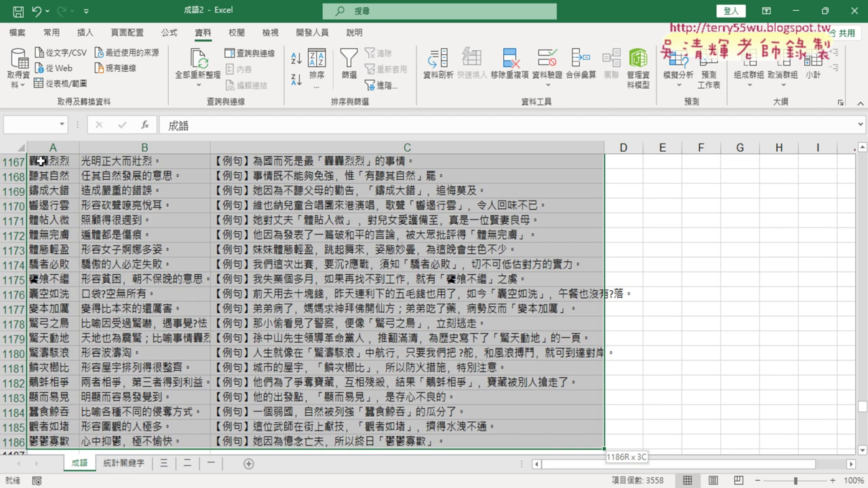
scroll(289, 226, up, 5)
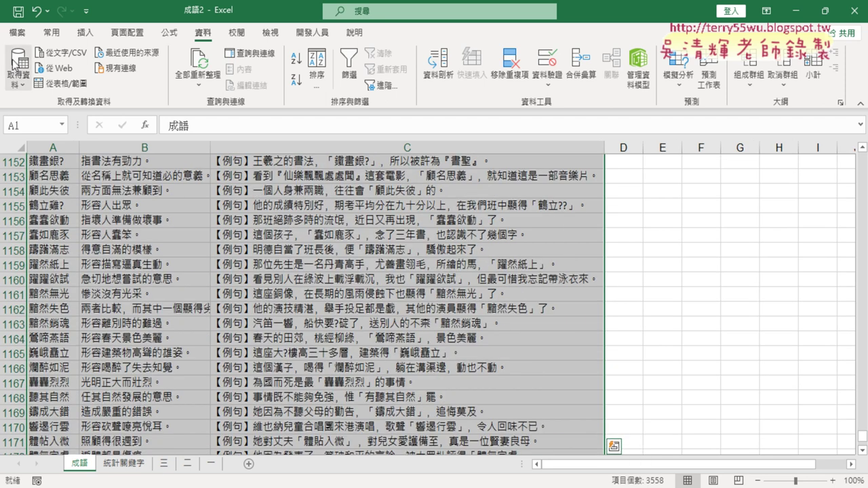
click(51, 32)
click(174, 80)
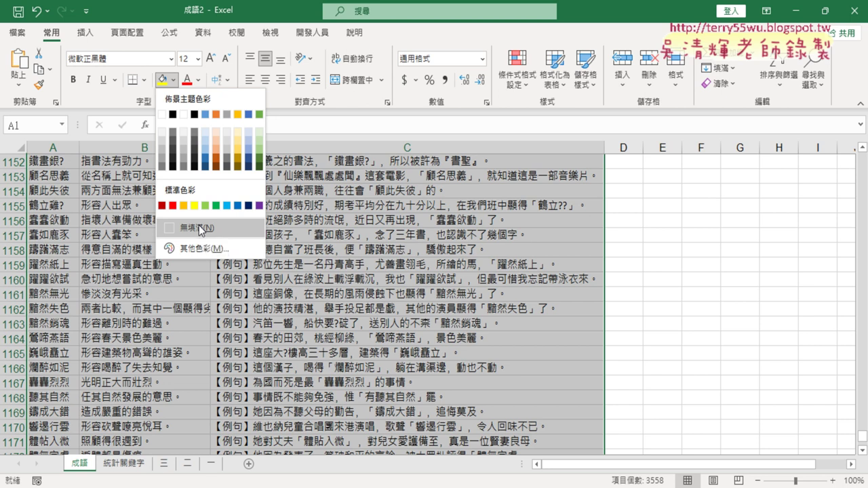
click(199, 225)
scroll(282, 314, down, 8)
scroll(282, 314, down, 8)
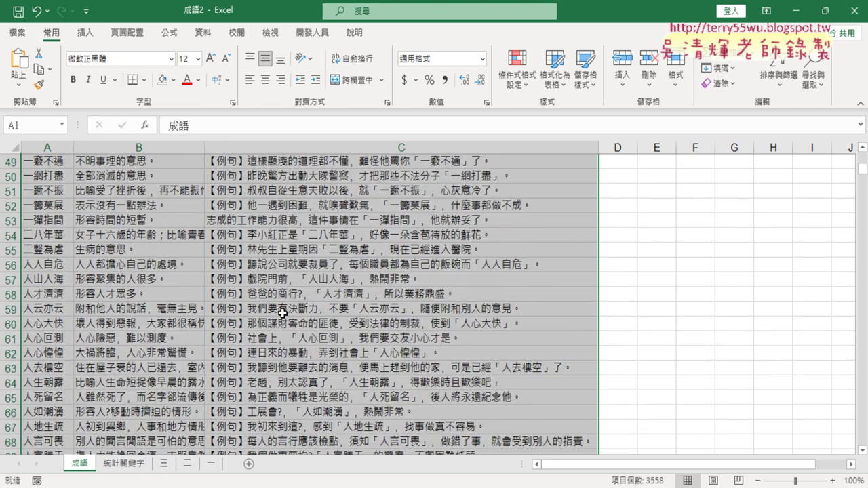
scroll(282, 314, down, 6)
scroll(282, 314, down, 6)
scroll(282, 314, down, 6)
scroll(284, 311, down, 3)
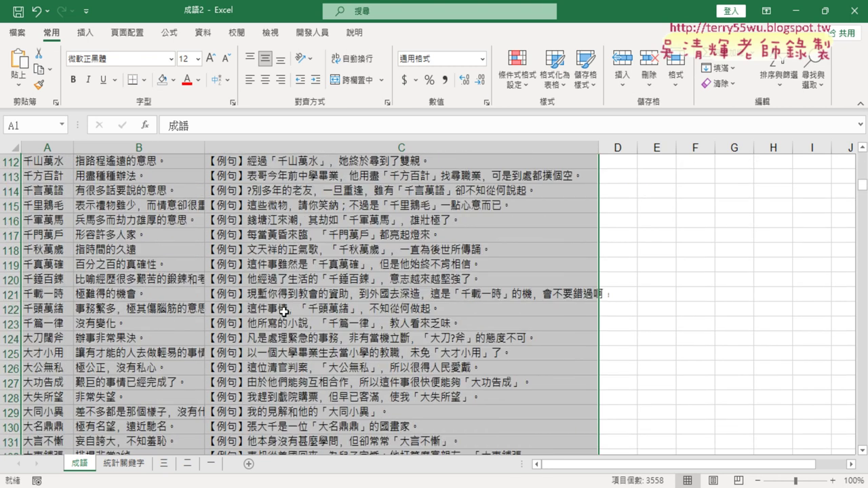
scroll(284, 311, down, 6)
scroll(284, 312, down, 3)
scroll(286, 310, up, 11)
scroll(286, 310, up, 3)
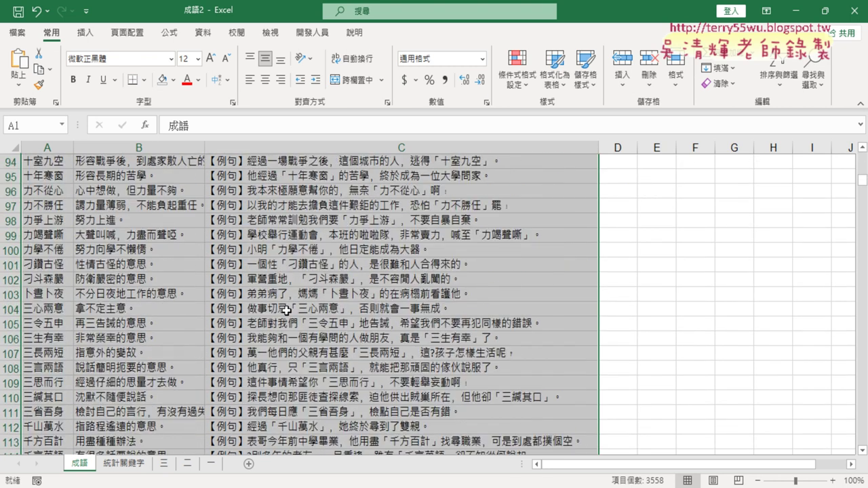
scroll(285, 309, up, 4)
scroll(285, 310, up, 4)
scroll(286, 310, up, 3)
scroll(288, 310, up, 4)
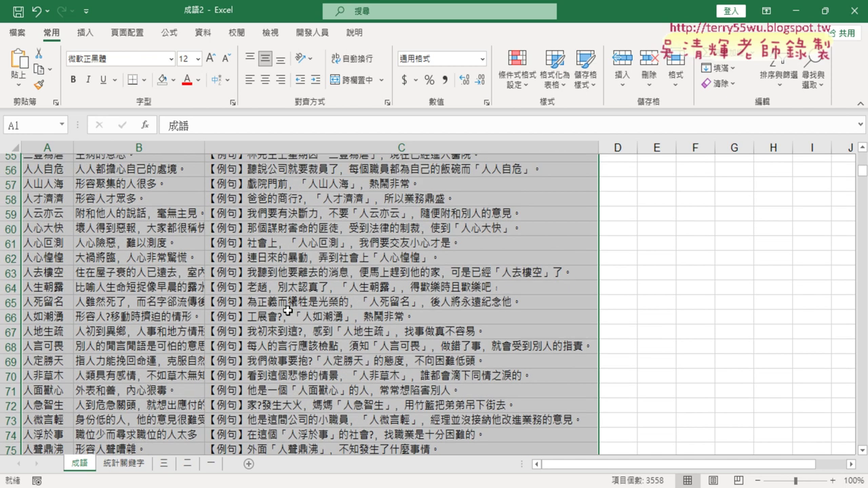
scroll(288, 310, up, 2)
scroll(287, 309, up, 1)
scroll(287, 306, up, 1)
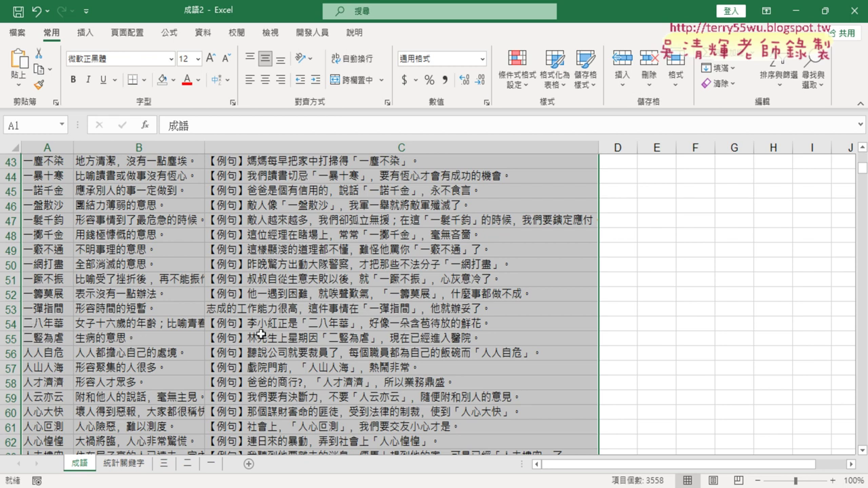
scroll(262, 333, up, 9)
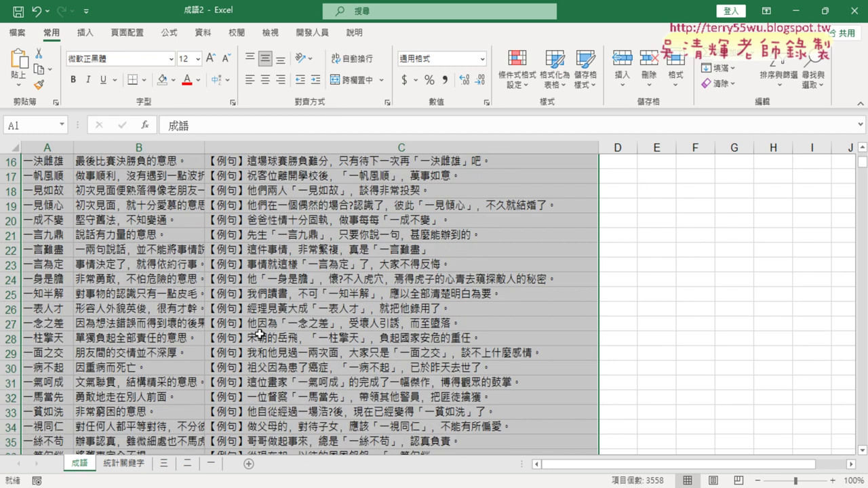
scroll(261, 334, up, 5)
Deselect the table, select cell C5, and open the Record Macro dialog.
click(617, 302)
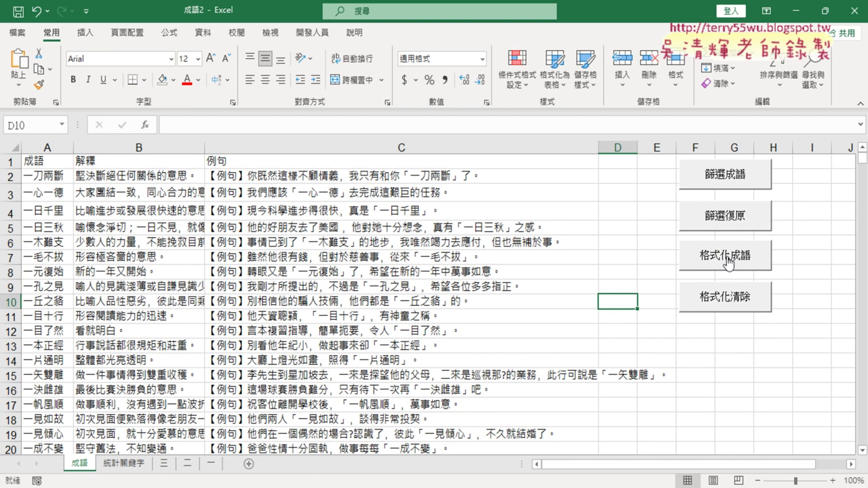
click(301, 230)
click(321, 33)
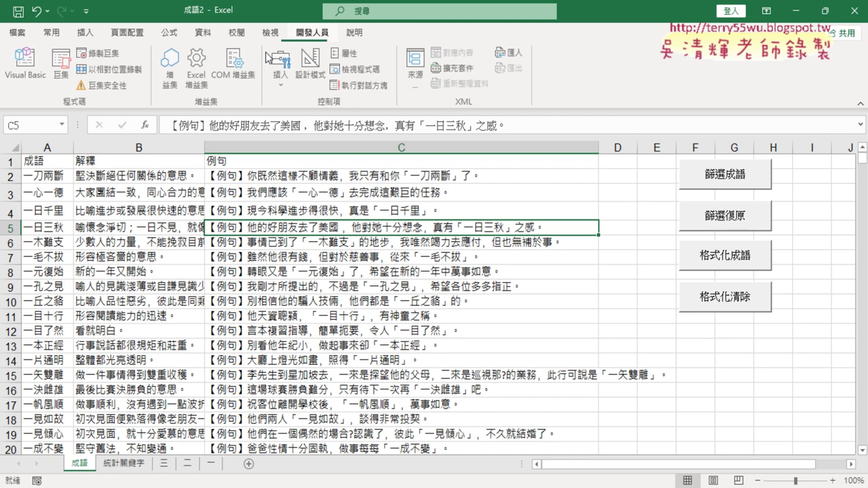
click(99, 52)
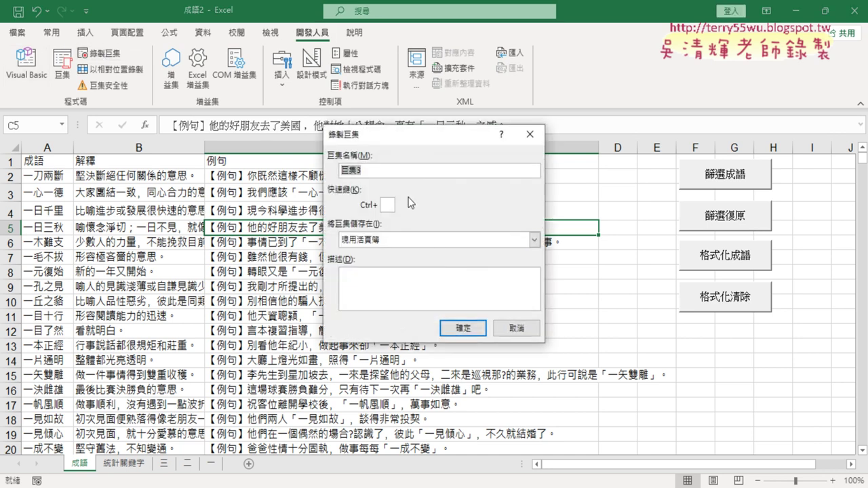
Name the macro 格式化成語 and start recording, replacing the existing macro of that name.
text(ㄍ)
text(格)
text(式化)
text(成語)
click(461, 329)
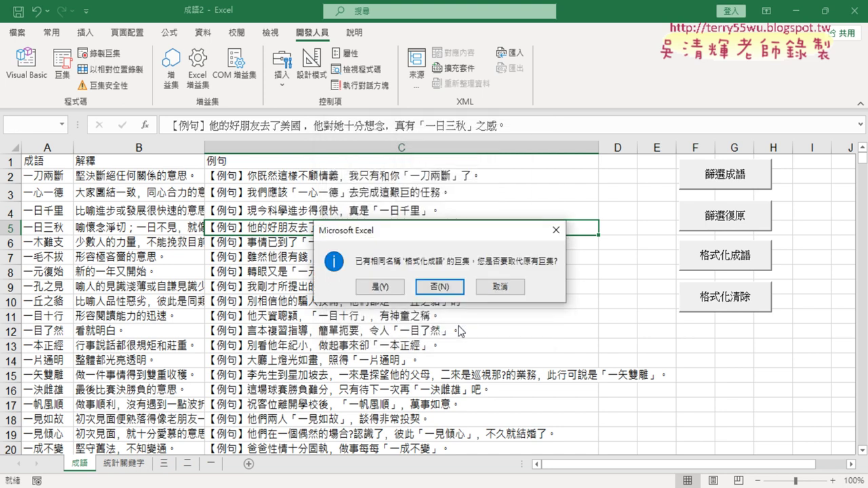
click(376, 287)
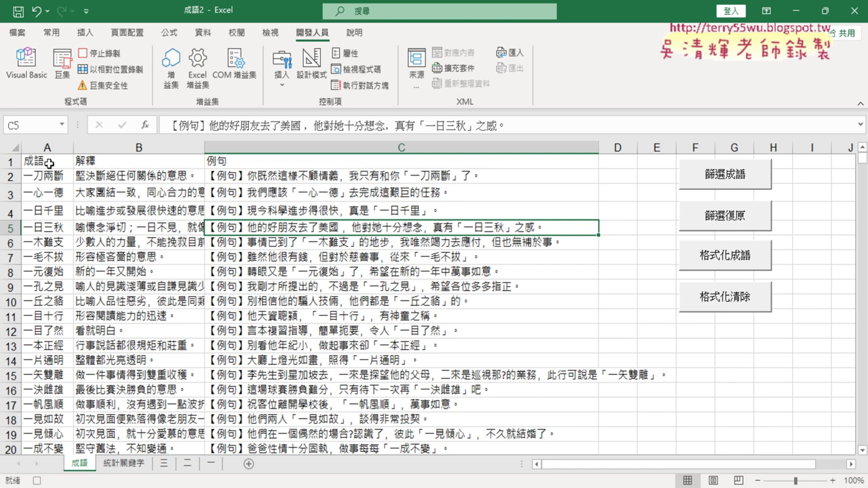
Turn on filtering from A1 and filter the 成語 column to idioms containing 二.
click(48, 164)
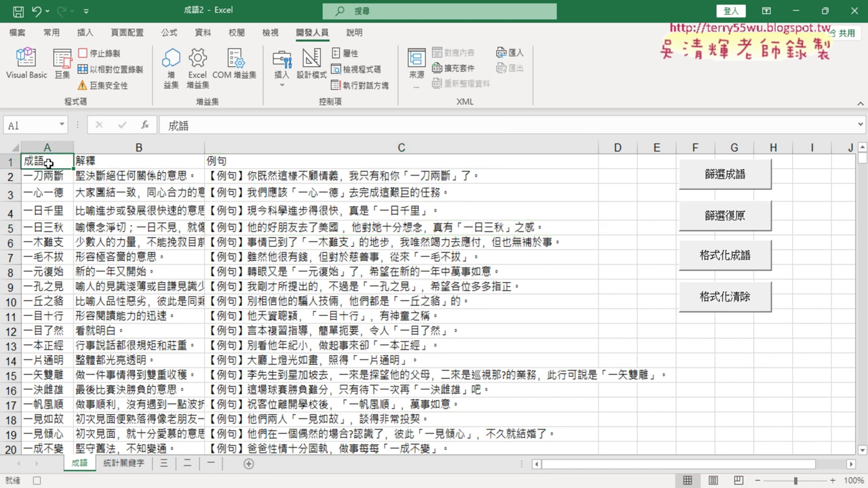
click(202, 33)
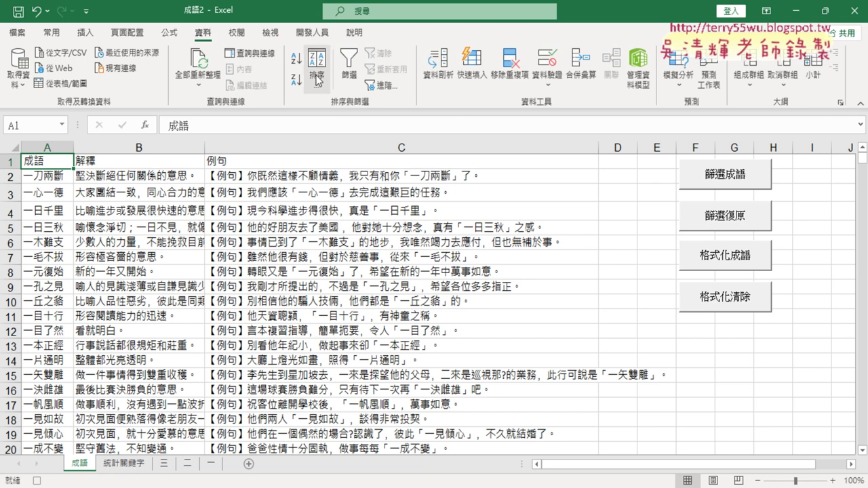
click(349, 68)
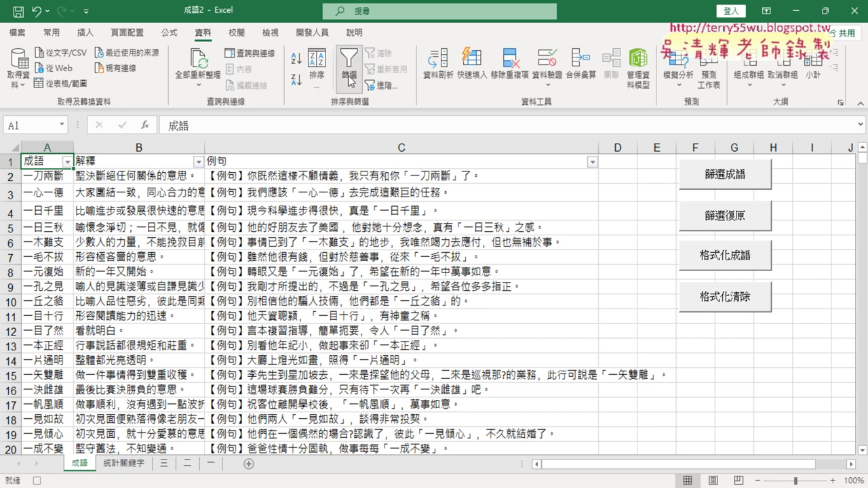
click(67, 161)
mouse_move(91, 285)
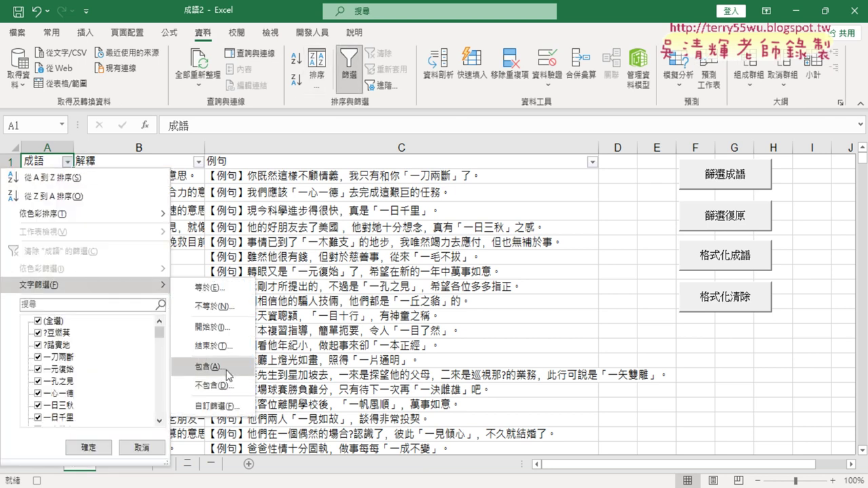
click(229, 369)
text(二)
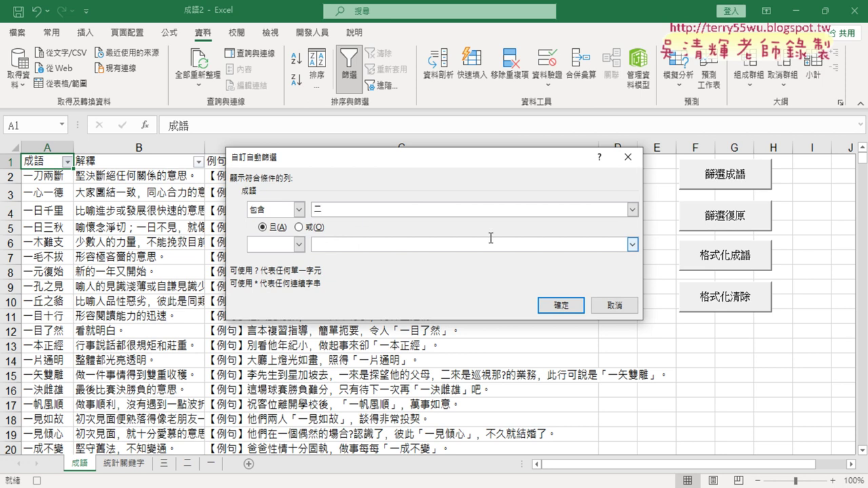
click(556, 308)
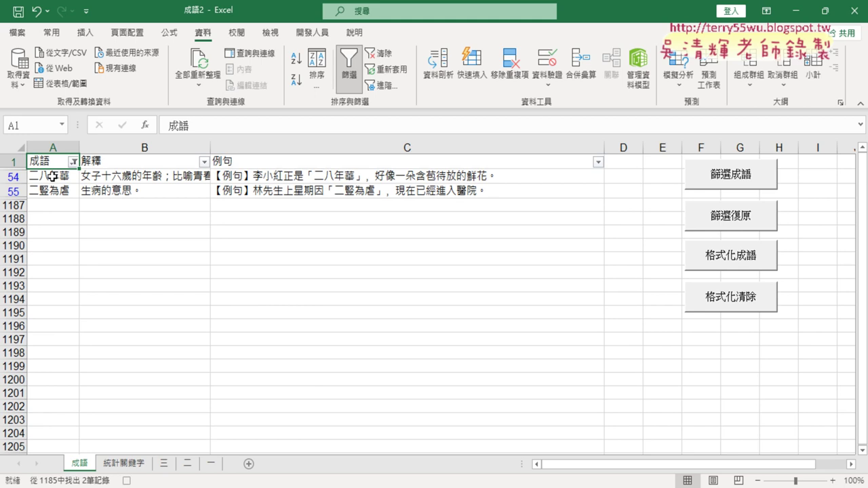
Fill the filtered rows A54:C55 yellow, then turn the filter off.
drag(52, 176, 294, 190)
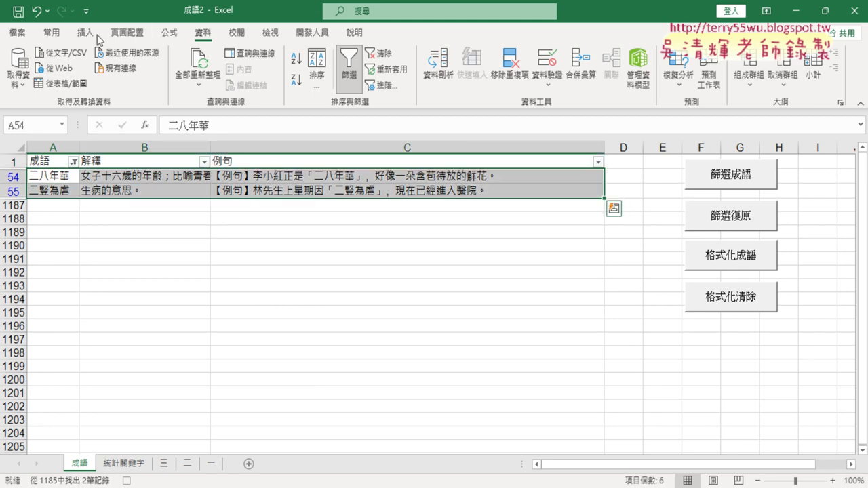
click(52, 32)
click(173, 80)
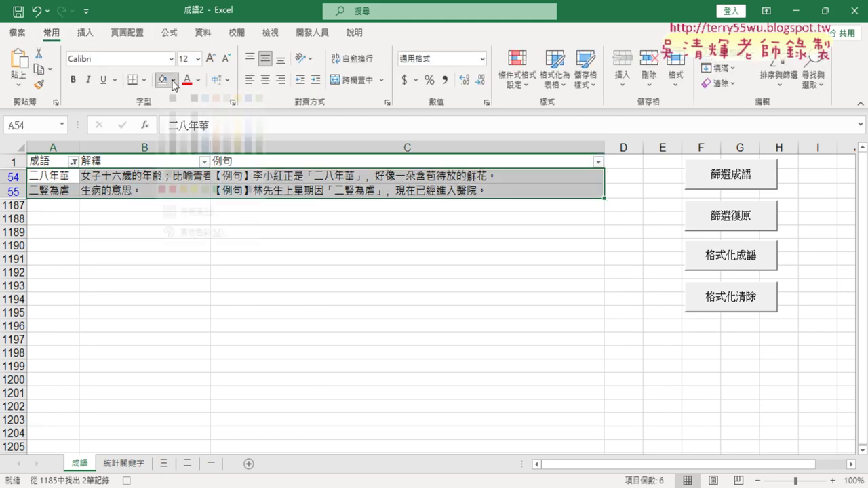
click(195, 206)
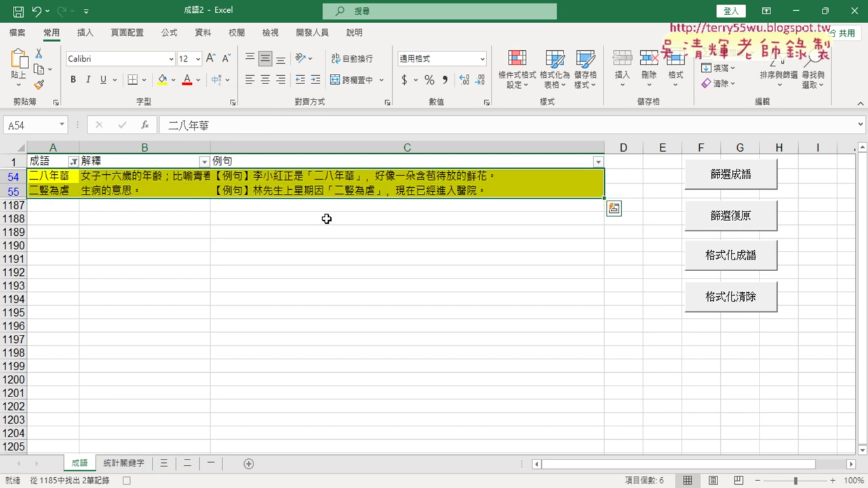
click(204, 37)
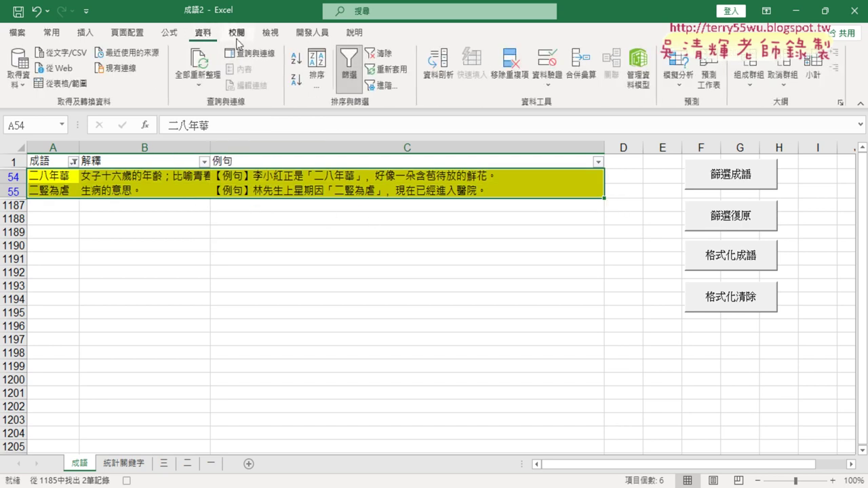
click(350, 70)
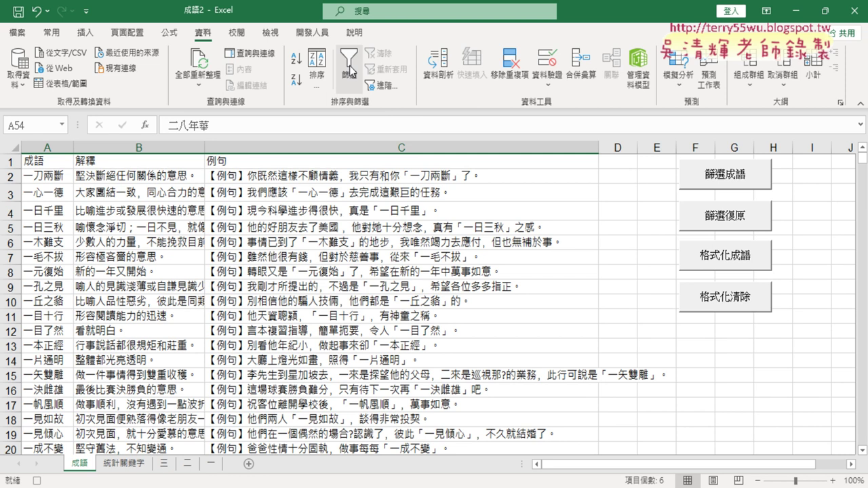
Stop the 格式化成語 recording and start recording 格式化清除, replacing the old macro.
click(302, 34)
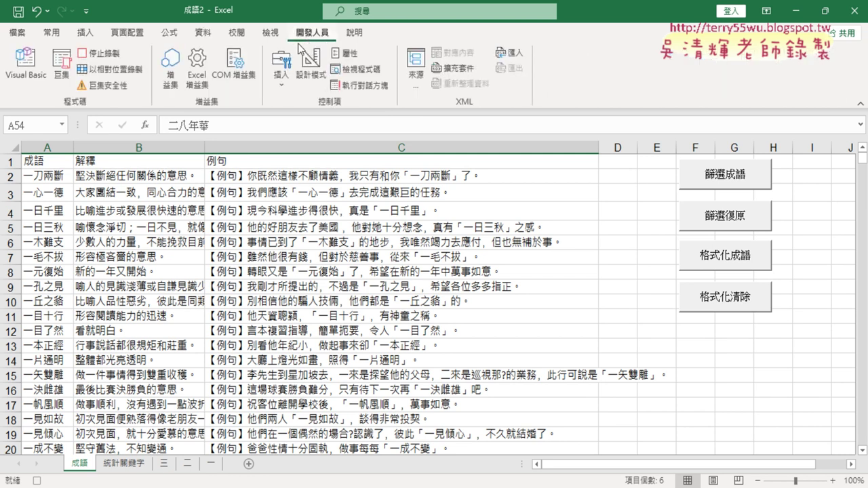
click(98, 52)
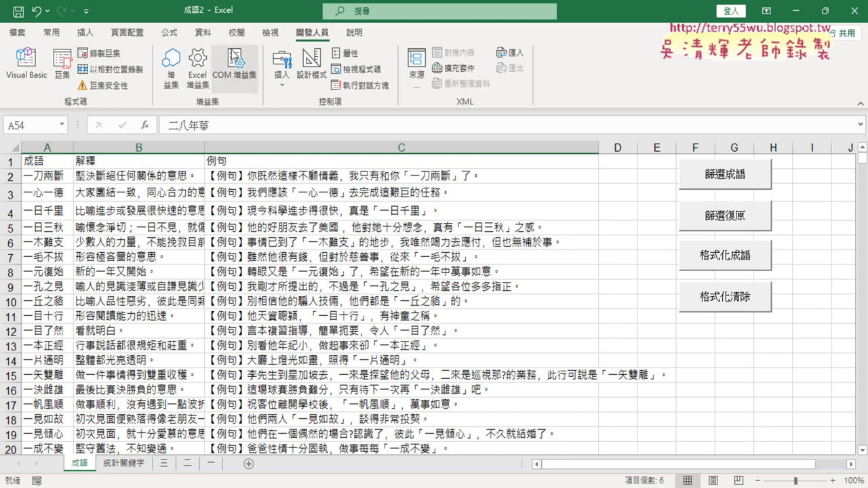
click(100, 53)
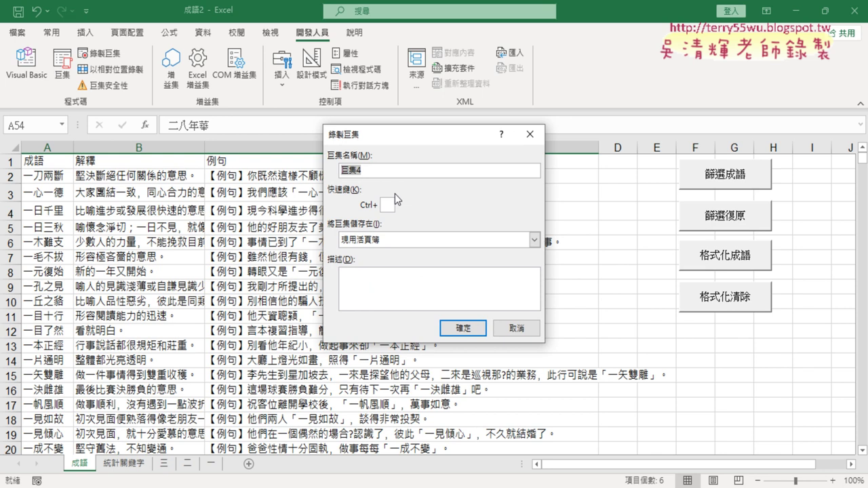
text(ㄍ)
text(格)
text(式化)
text(清除)
click(464, 328)
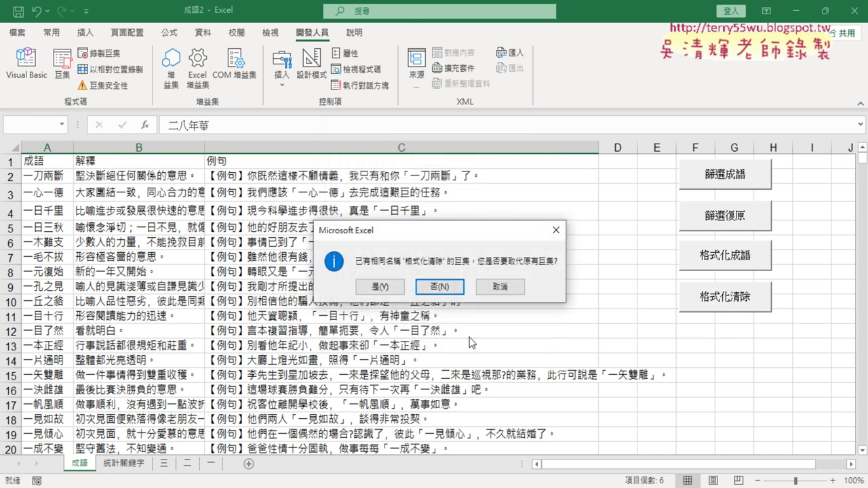
click(395, 288)
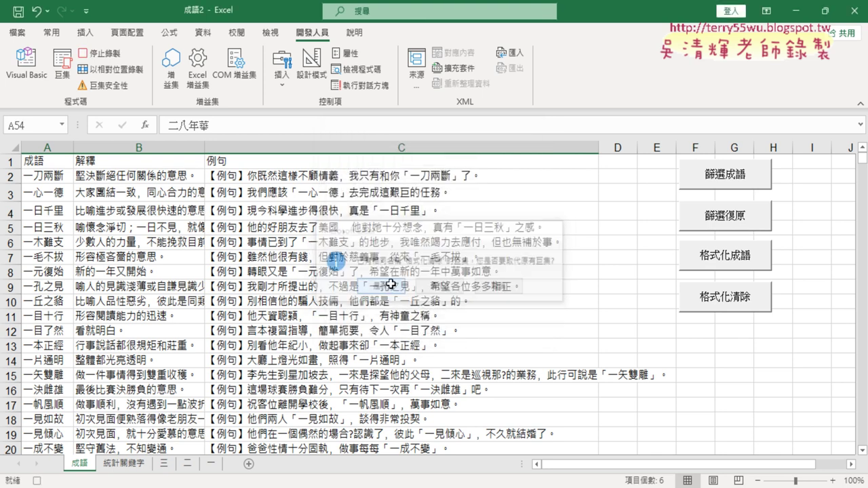
Select A1:C1186 from cell A1 and set its fill colour to No Fill.
click(44, 165)
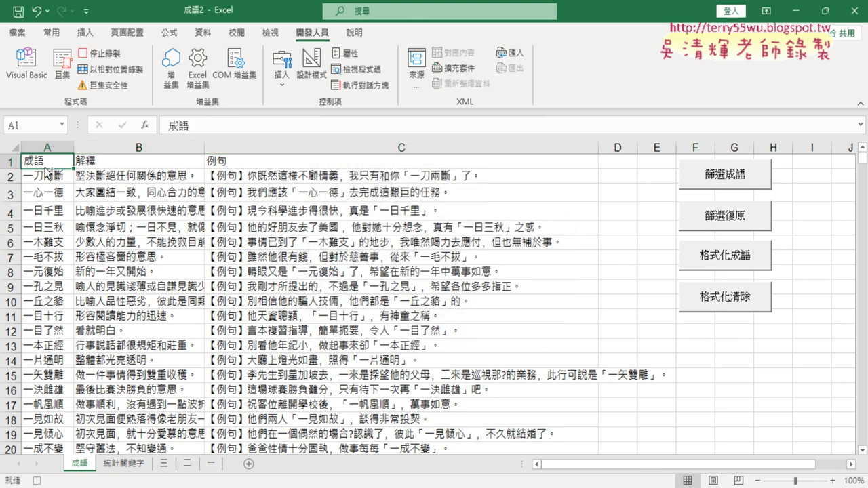
key(ctrl+shift+Right)
key(ctrl+shift+Down)
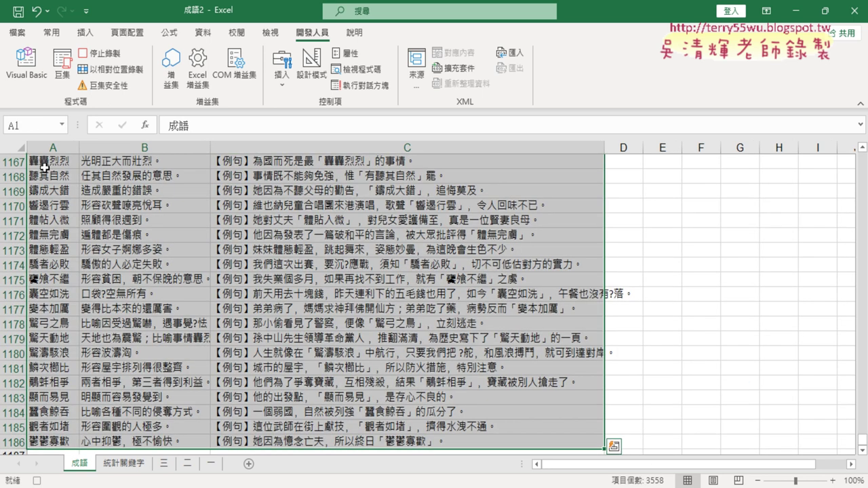
click(52, 32)
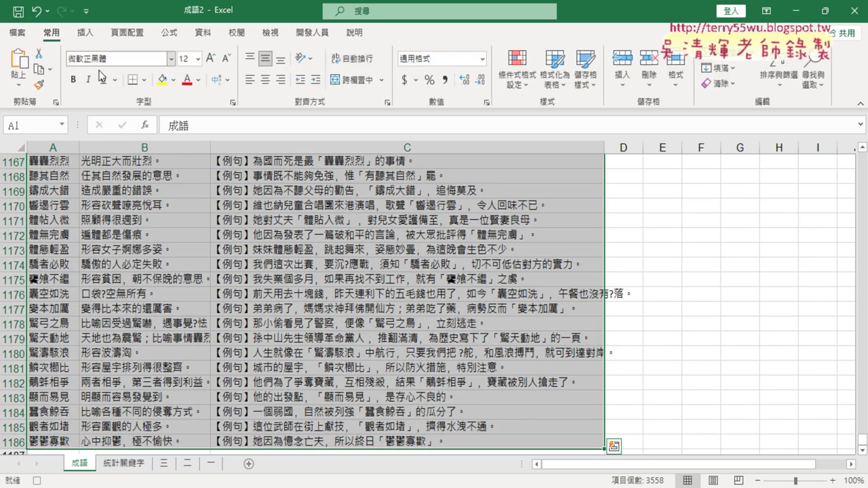
click(174, 80)
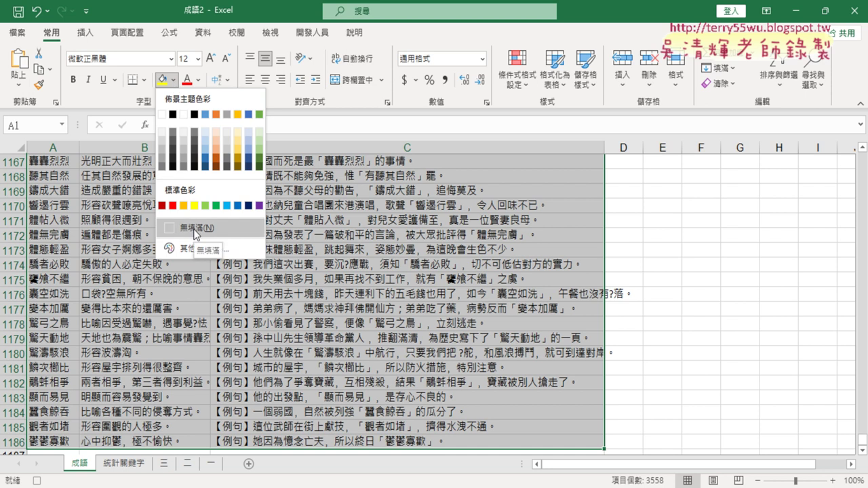
click(195, 231)
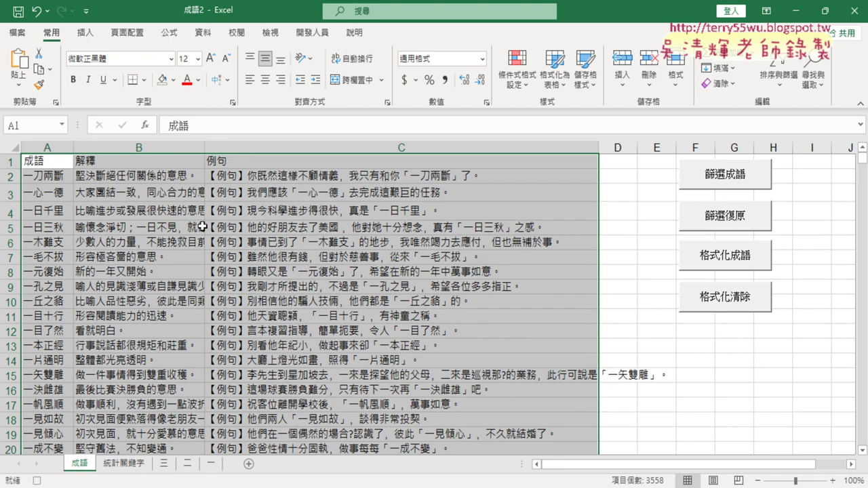
click(316, 33)
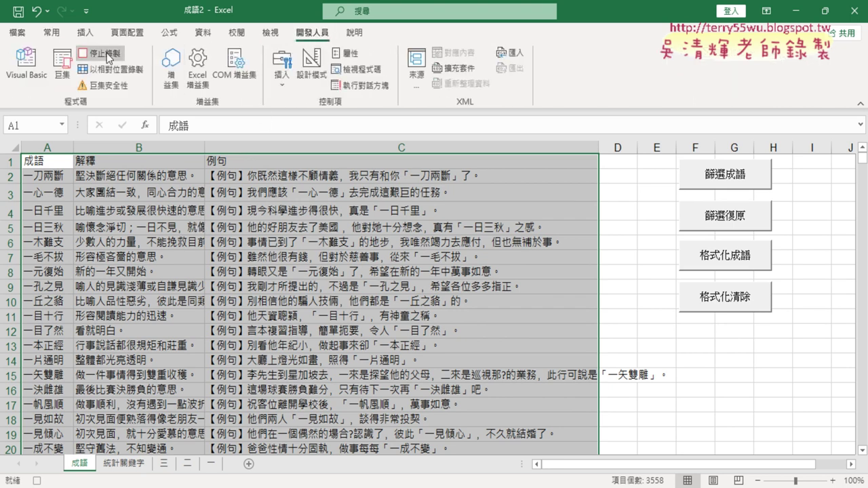
Stop recording and run the 格式化成語 macro to highlight rows yellow.
click(105, 54)
click(63, 65)
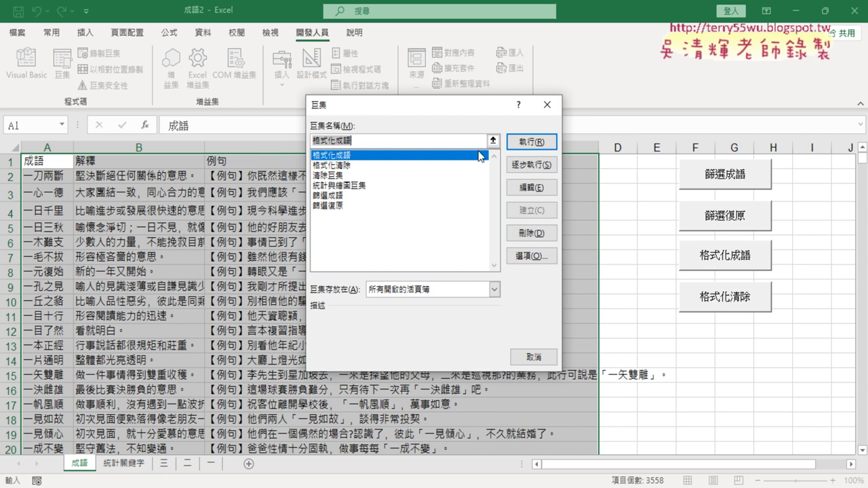
click(536, 143)
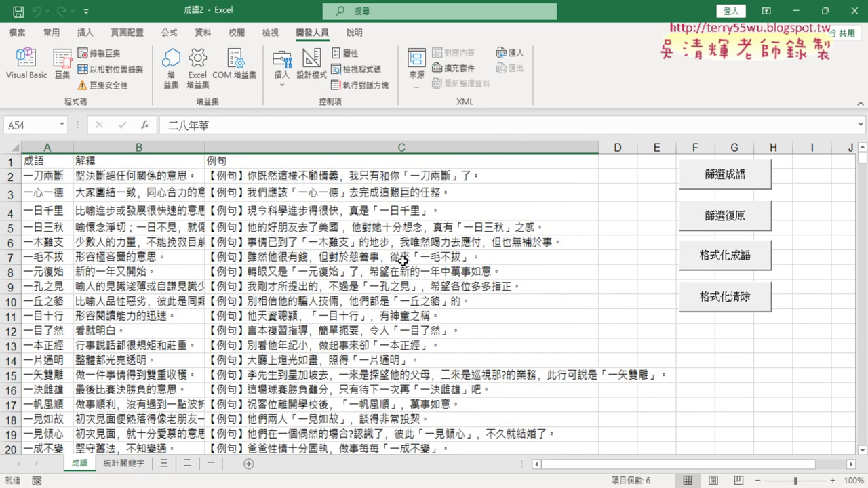
scroll(349, 292, down, 3)
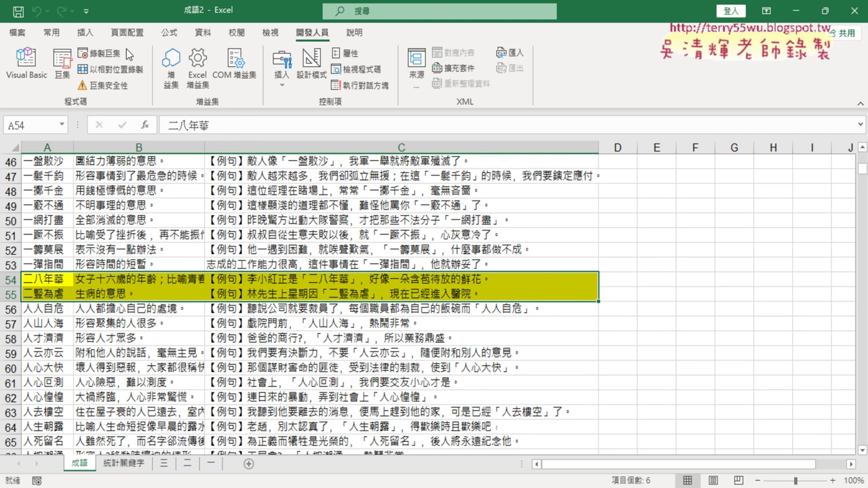
Run 格式化清除 to clear the yellow fill, then open the macro code for editing.
click(62, 65)
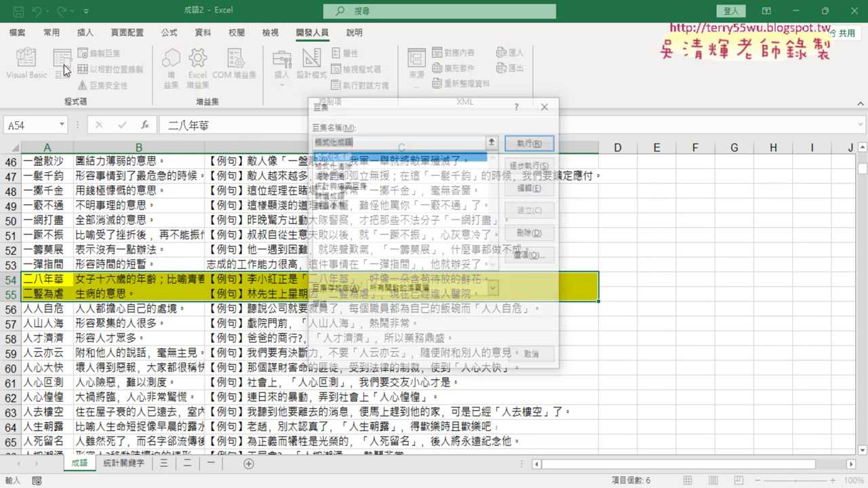
click(343, 165)
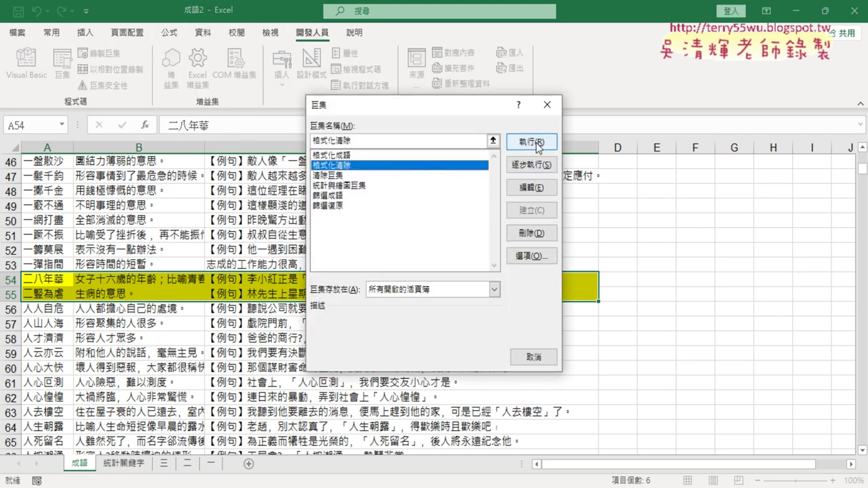
click(535, 143)
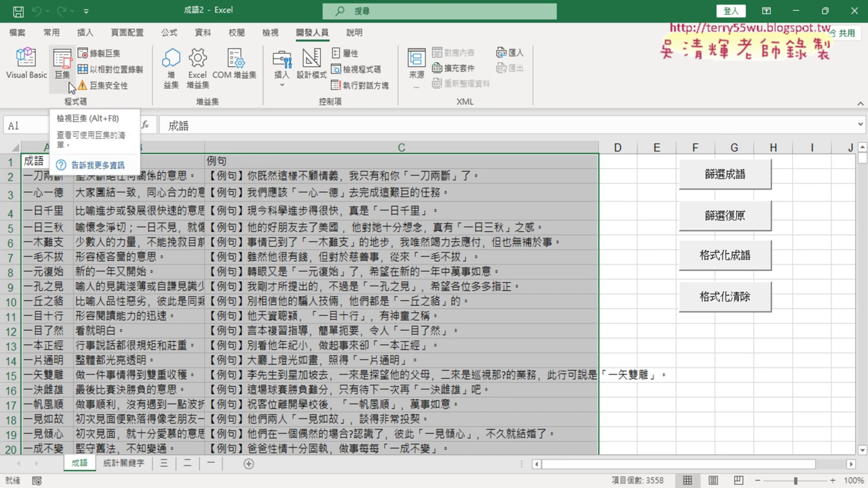
click(70, 87)
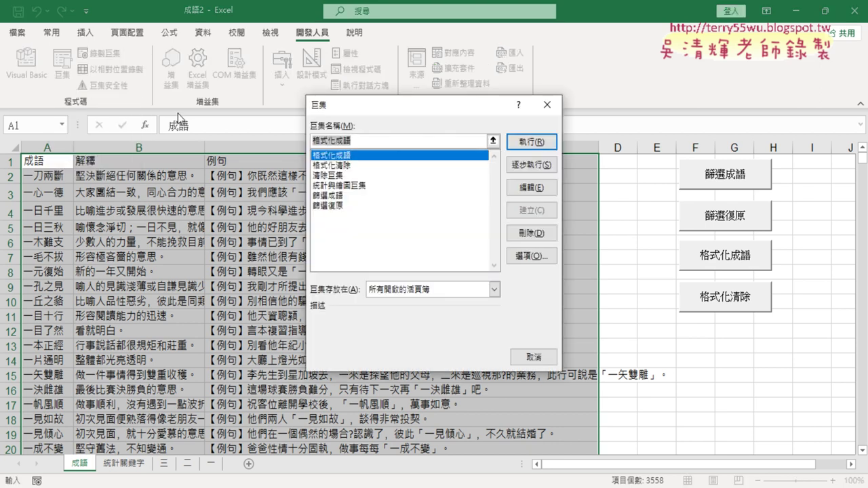
click(538, 190)
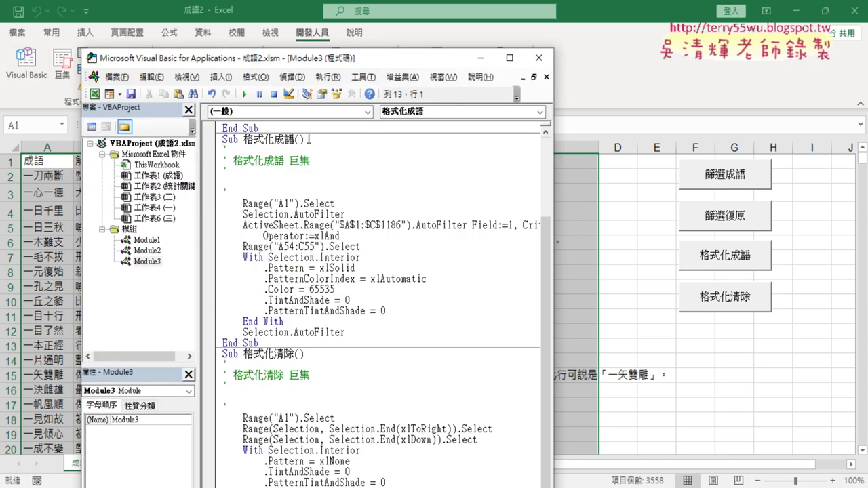
Maximize the VBA editor and highlight 格式化成語's filter, A1 selection, yellow fill, and comment lines.
click(509, 58)
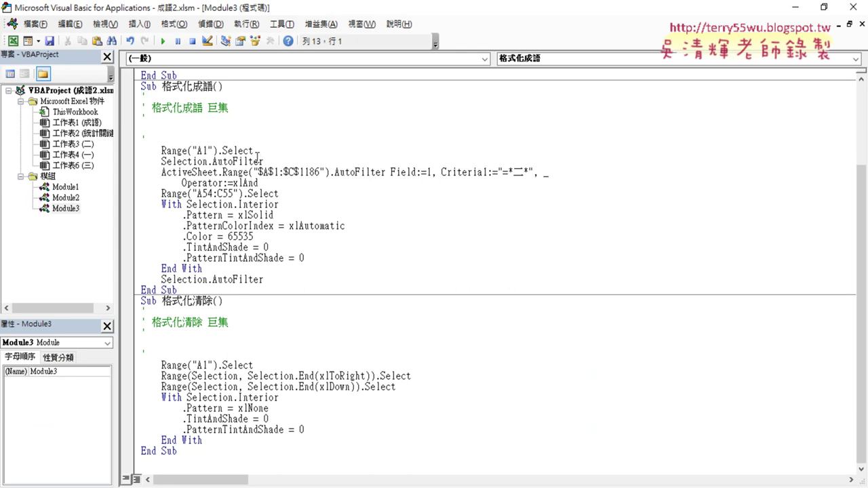
drag(265, 181, 140, 163)
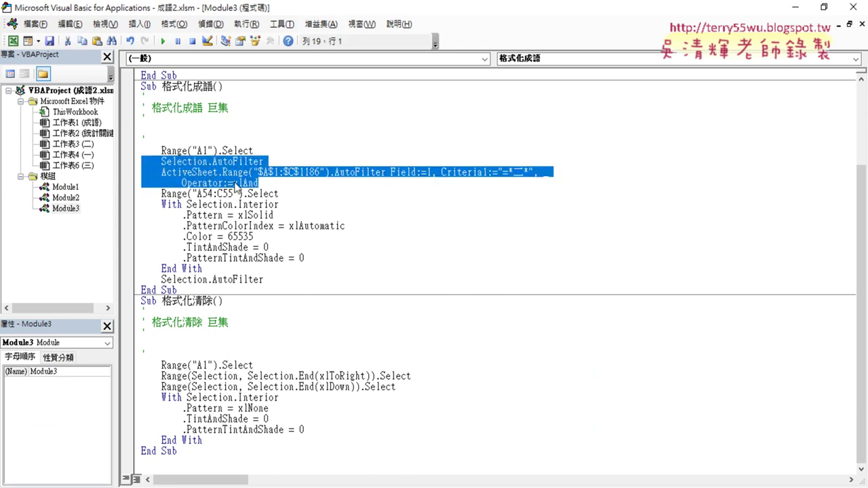
drag(260, 150, 160, 150)
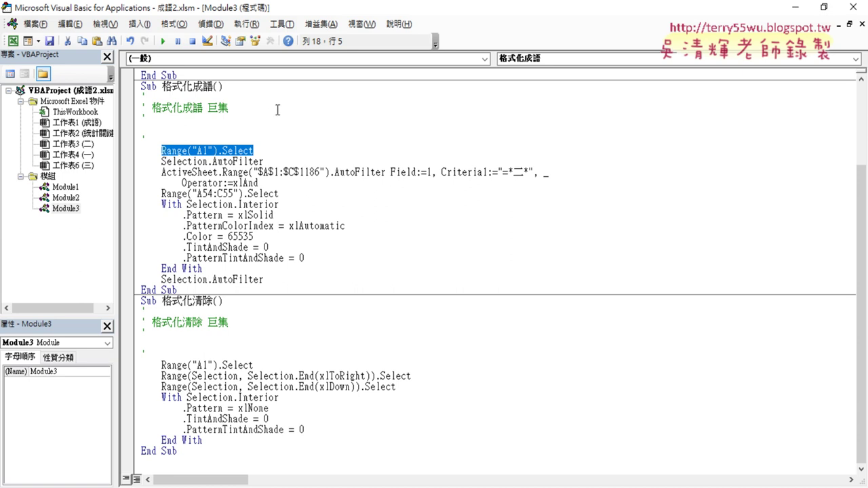
drag(161, 193, 334, 277)
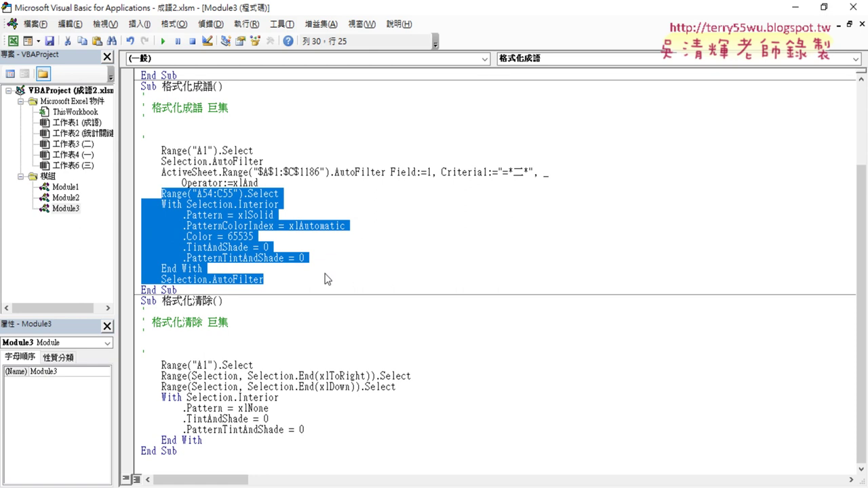
click(284, 258)
drag(207, 270, 142, 197)
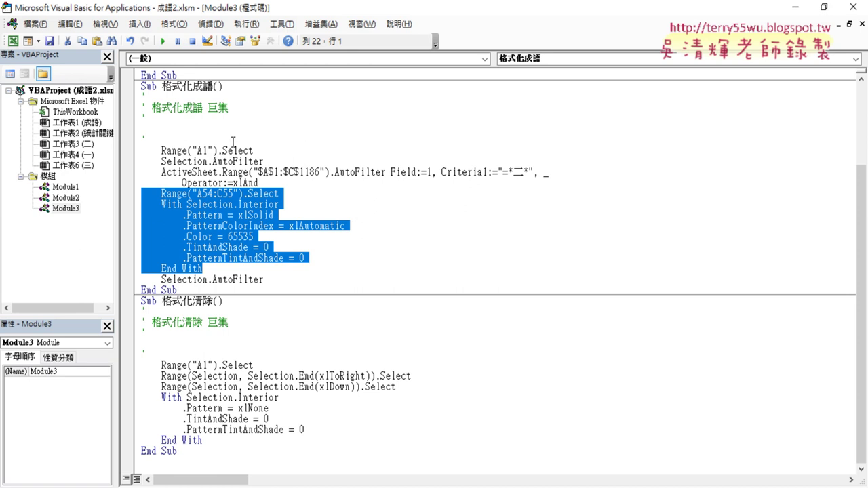
drag(144, 139, 133, 99)
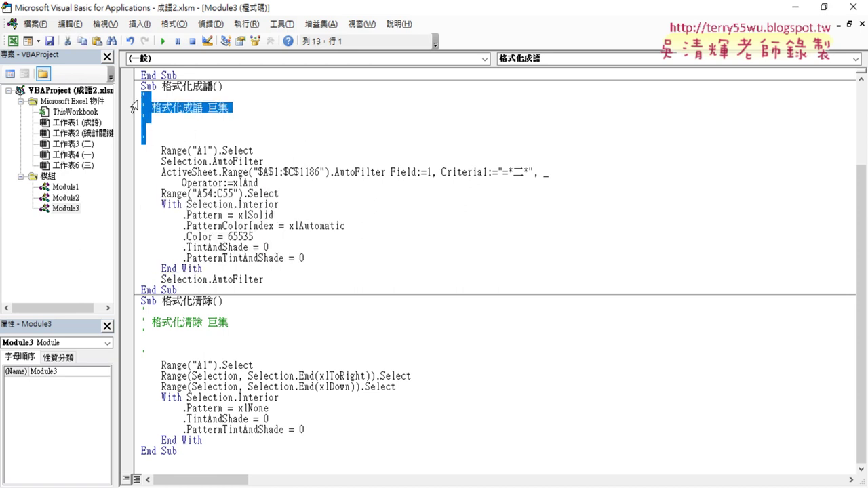
Delete 格式化成語's recorded comments and copy 篩選成語's x = InputBox line into it.
key(Delete)
scroll(406, 135, up, 1)
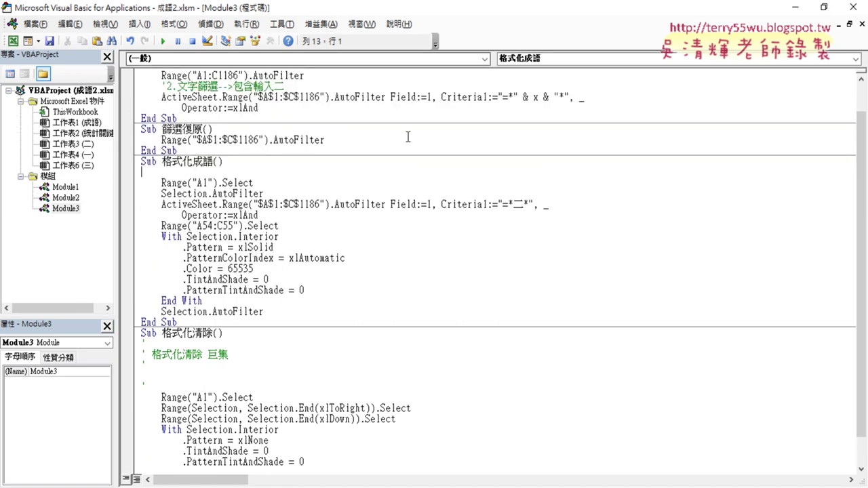
scroll(380, 130, up, 1)
drag(345, 87, 141, 87)
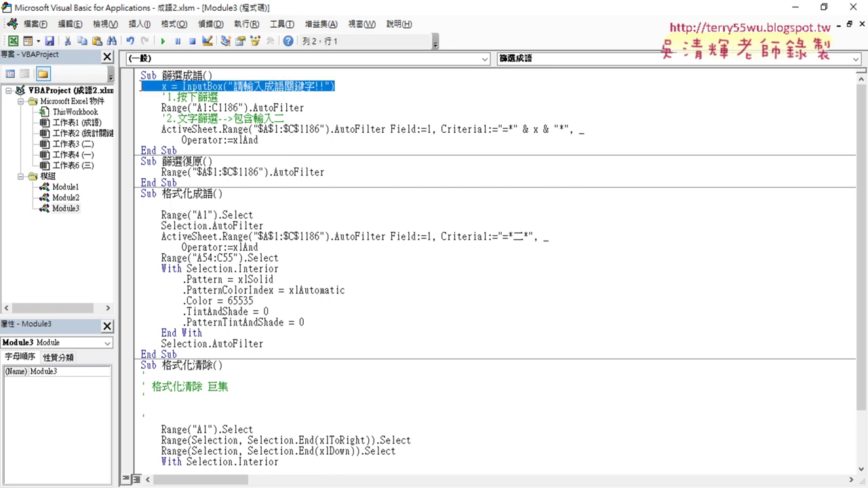
drag(143, 192, 141, 208)
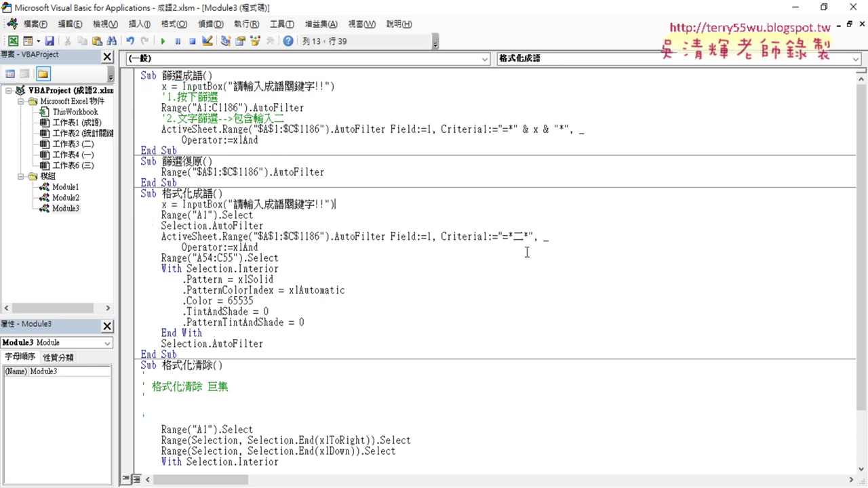
Copy the " & x & " keyword part from 篩選成語's Criteria.
drag(513, 236, 522, 238)
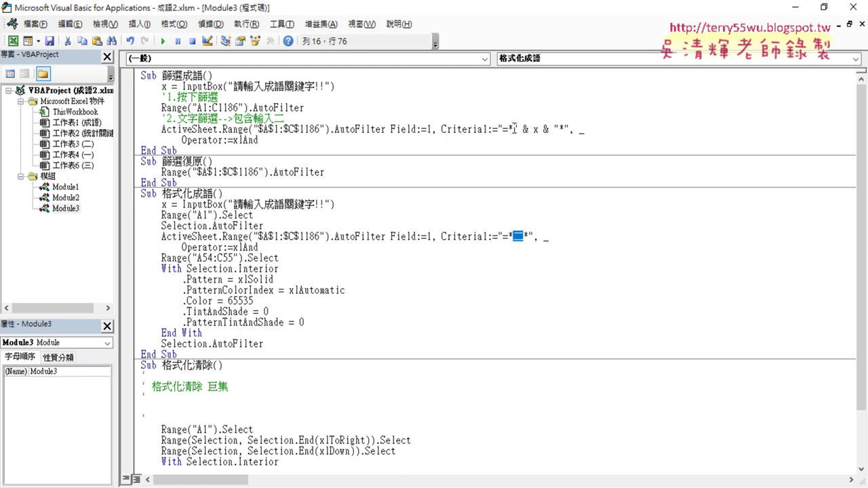
drag(514, 127, 561, 128)
right_click(536, 131)
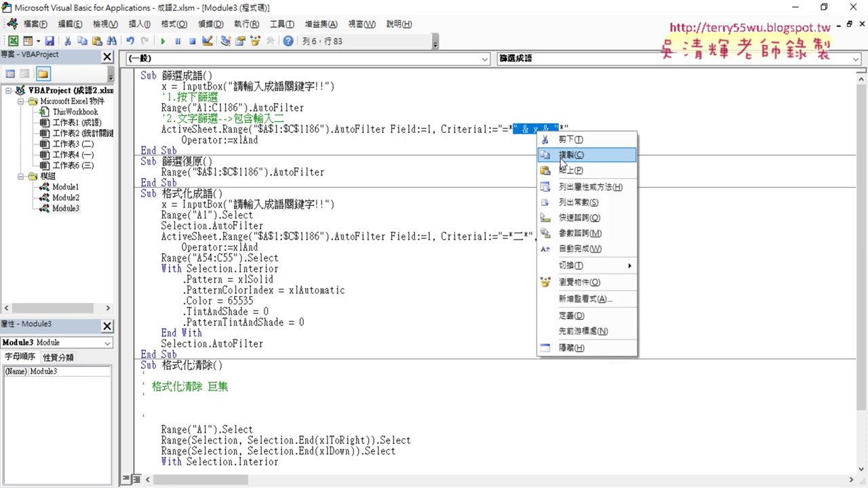
click(562, 156)
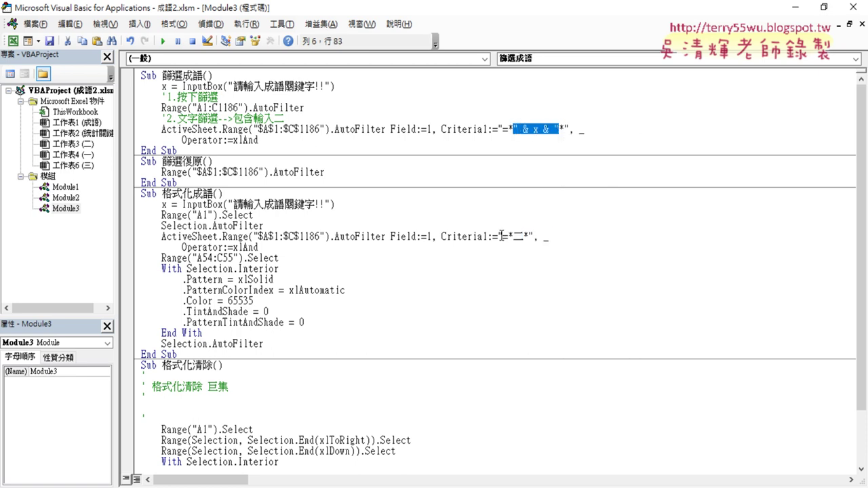
Replace the fixed 二 in 格式化成語's Criteria with the pasted " & x & ".
drag(513, 236, 523, 237)
right_click(520, 237)
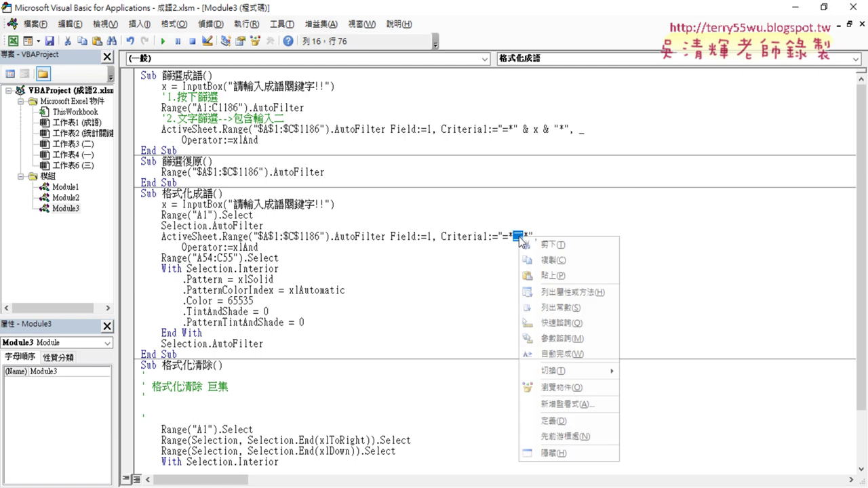
click(550, 275)
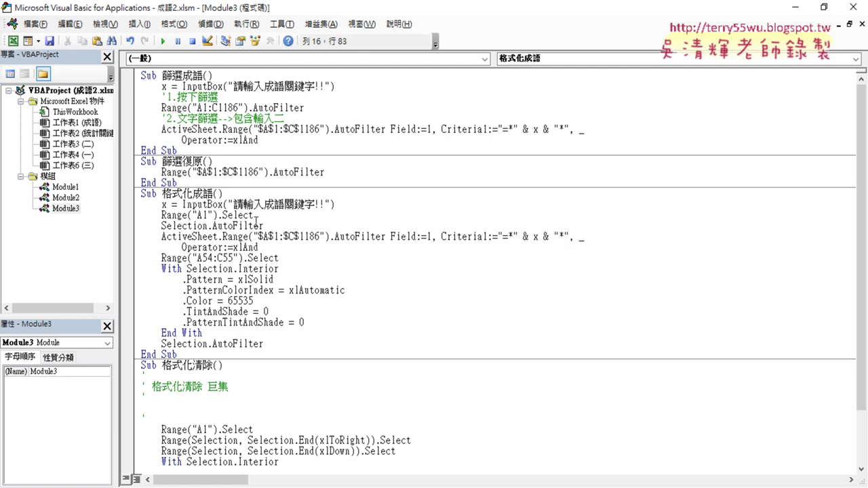
Replace Range("A1").Select and Selection.AutoFilter with a copied Range("A1:C1186").AutoFilter line.
drag(256, 216, 131, 216)
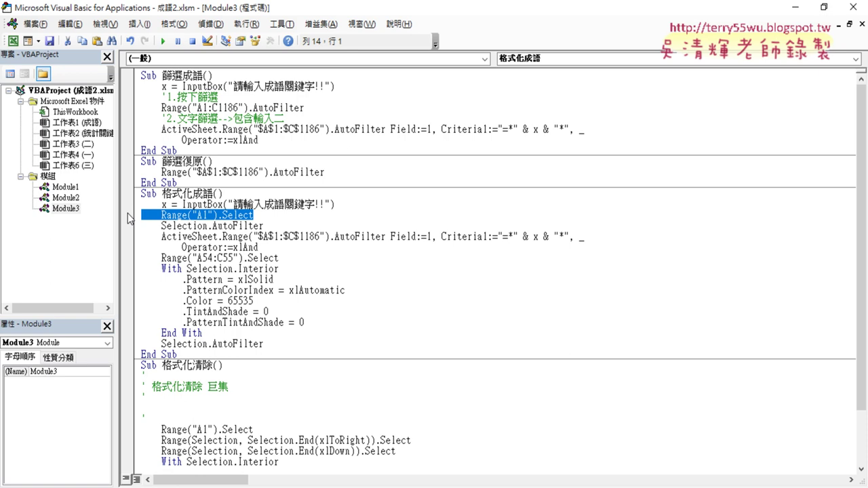
drag(207, 226, 157, 226)
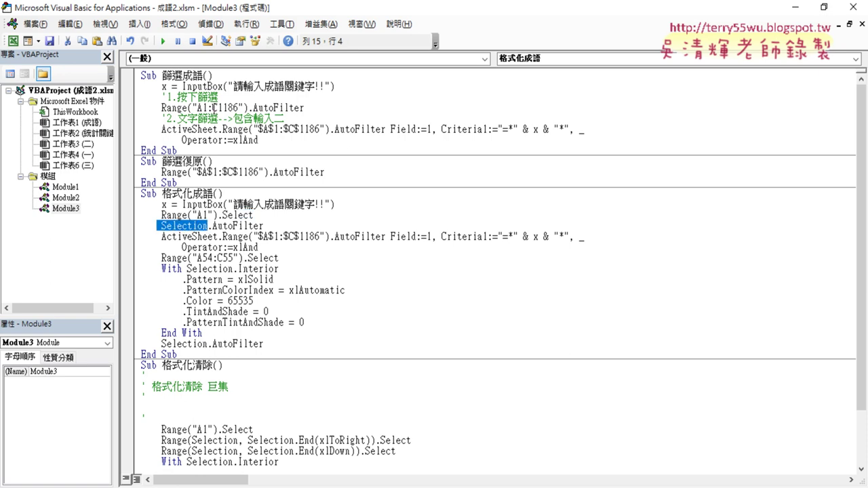
drag(304, 107, 132, 108)
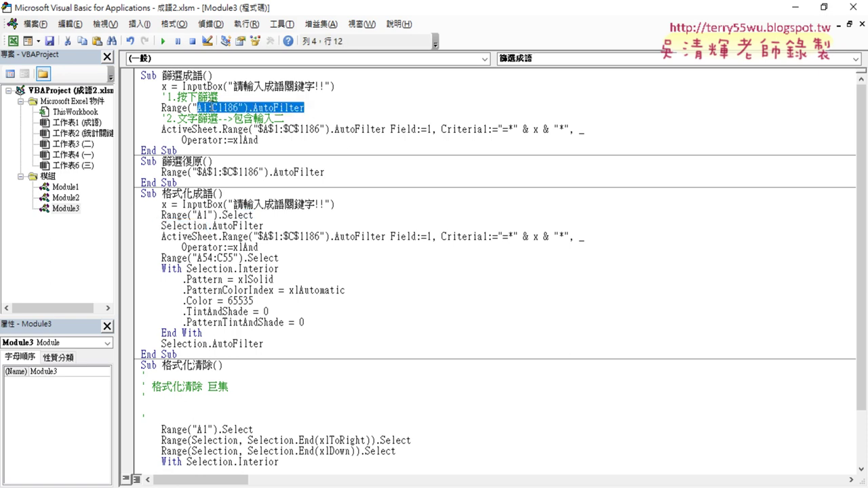
right_click(181, 106)
click(204, 129)
drag(270, 227, 135, 222)
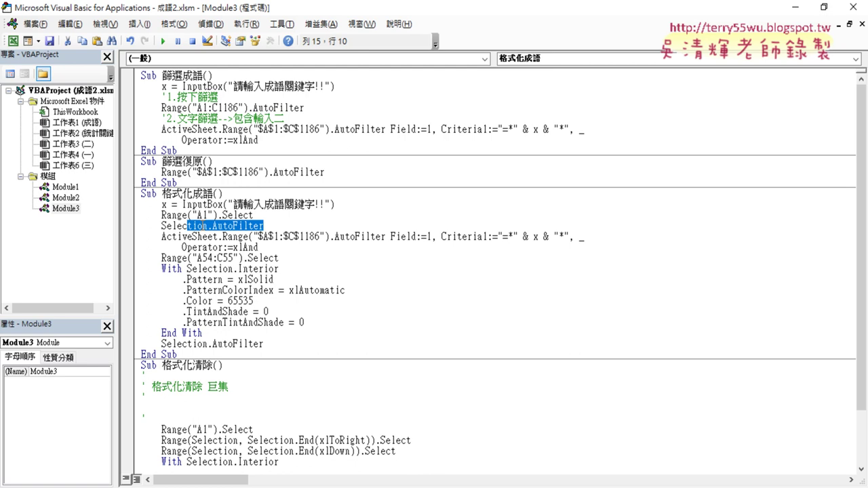
key(ctrl+v)
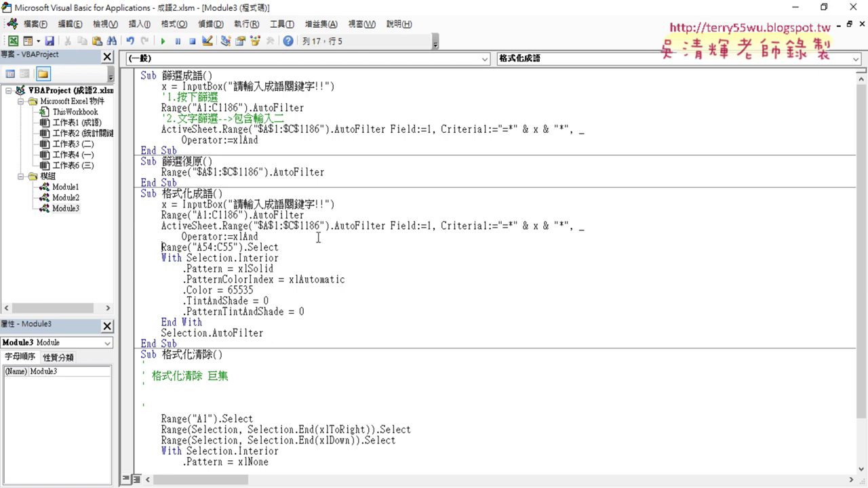
Add the numbered filter comments to 格式化成語 and the step comment '3.格式化底色為黃色.
key(Return)
text(')
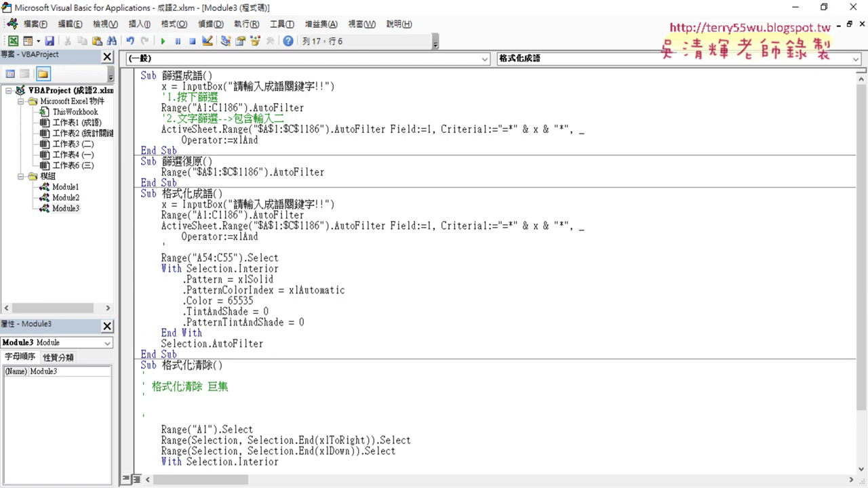
drag(269, 141, 126, 93)
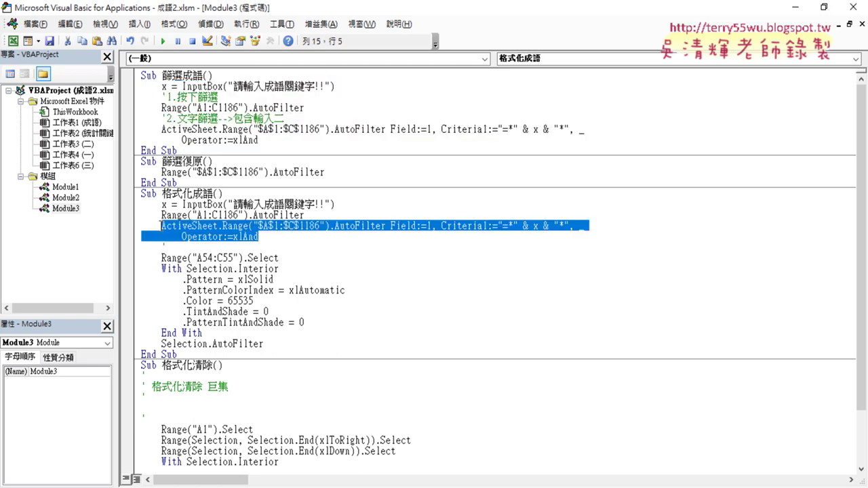
drag(261, 237, 95, 206)
click(184, 269)
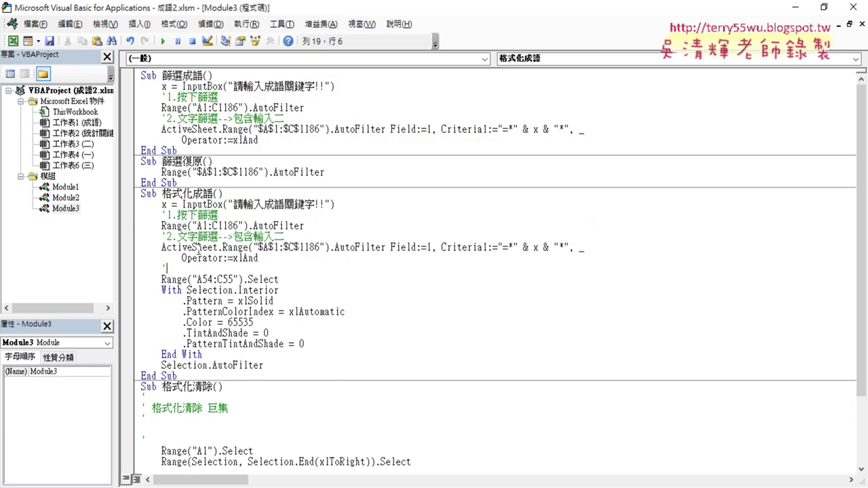
text(3.)
text(格式化)
text(ㄎㄧ)
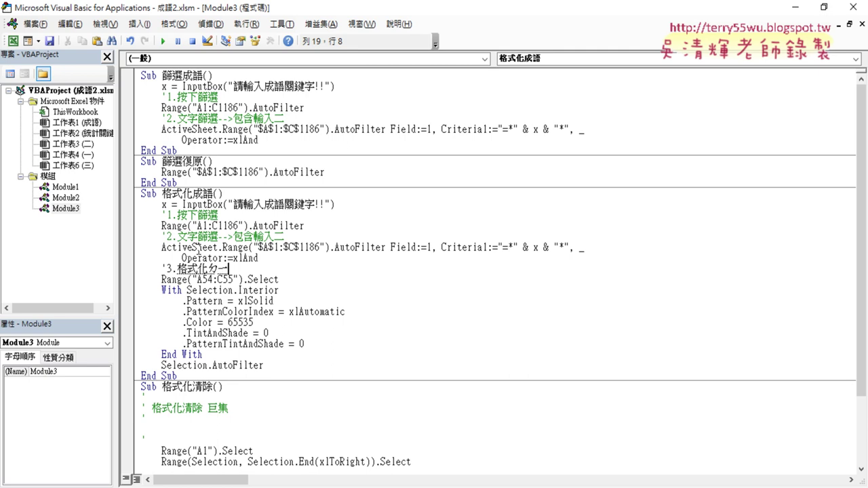
text(底色)
text(ㄨㄟ)
text(為)
text(黃色)
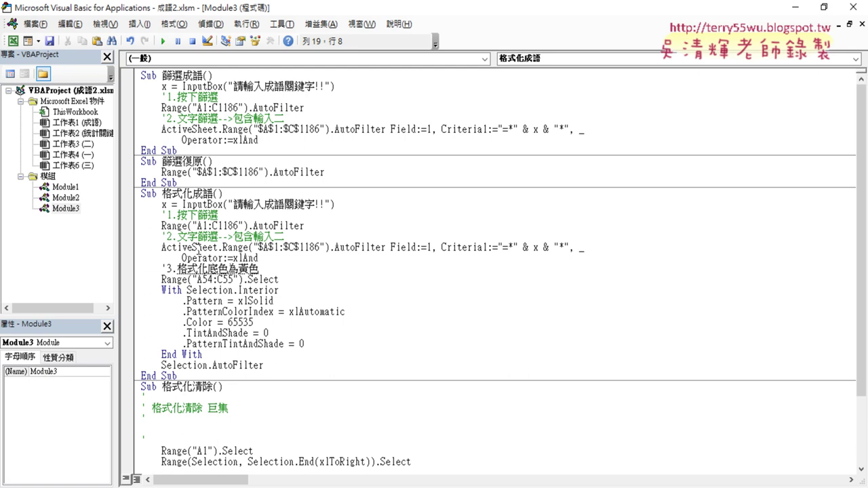
key(Return)
click(368, 309)
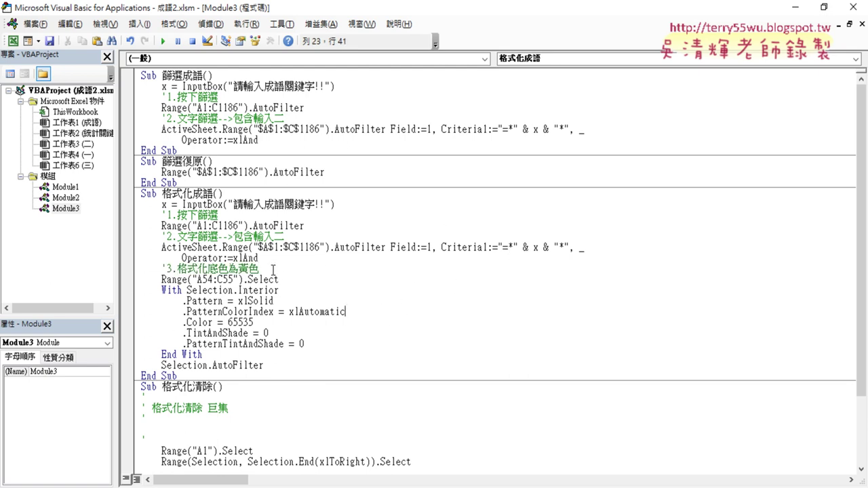
drag(258, 269, 135, 269)
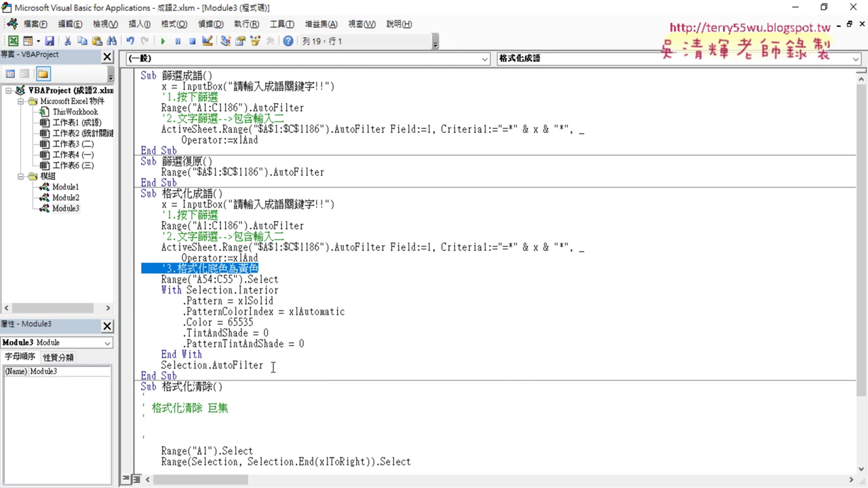
Add the comment '4.取消篩選 after End With, before the filter removal.
click(204, 352)
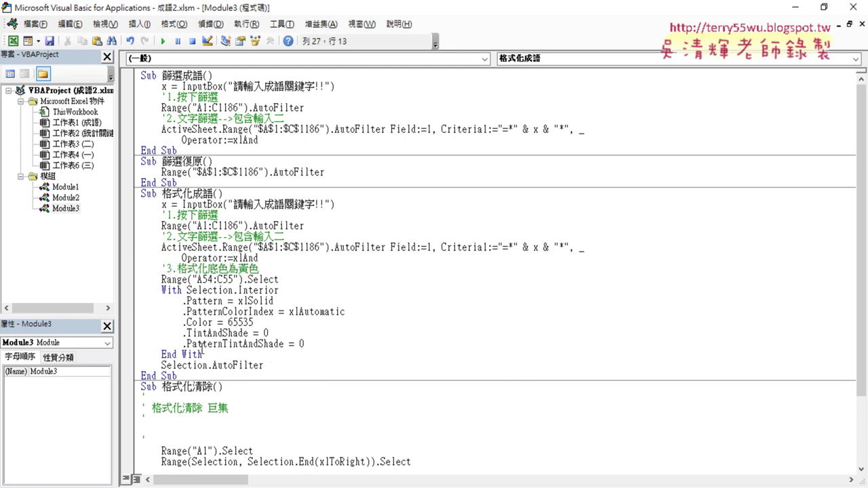
key(Return)
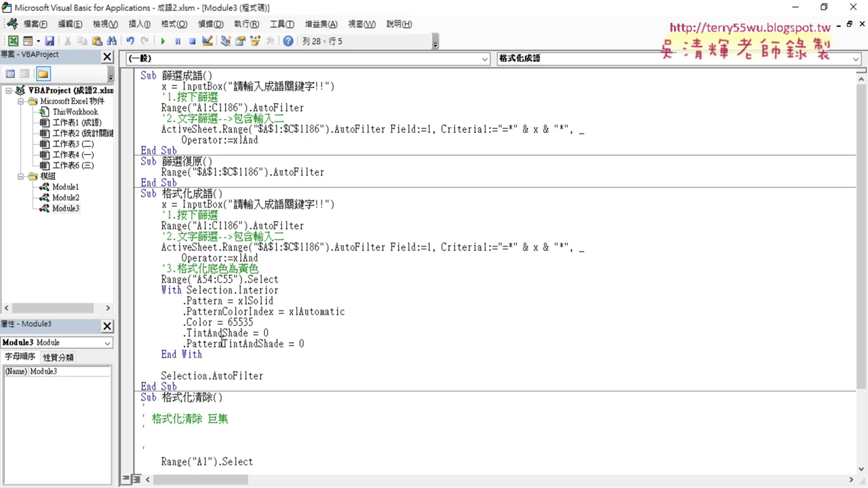
text('4.)
text(取)
text(ㄒ一ㄠ)
text(篩選)
key(Return)
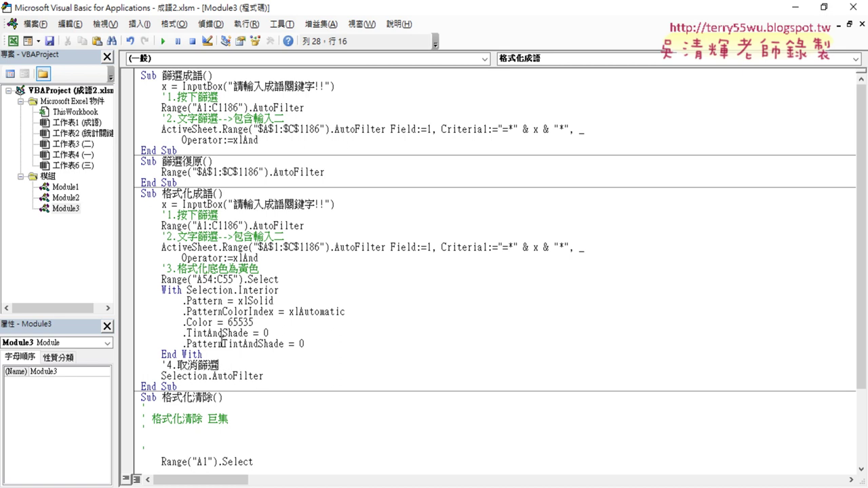
mouse_move(274, 377)
mouse_down()
mouse_move(211, 357)
mouse_move(210, 271)
mouse_up()
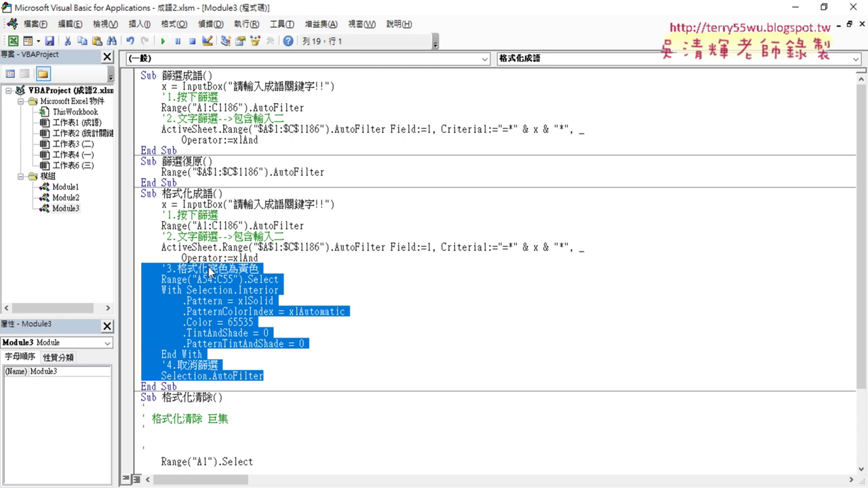
Shrink the VBA editor window so the worksheet shows beside it.
click(795, 7)
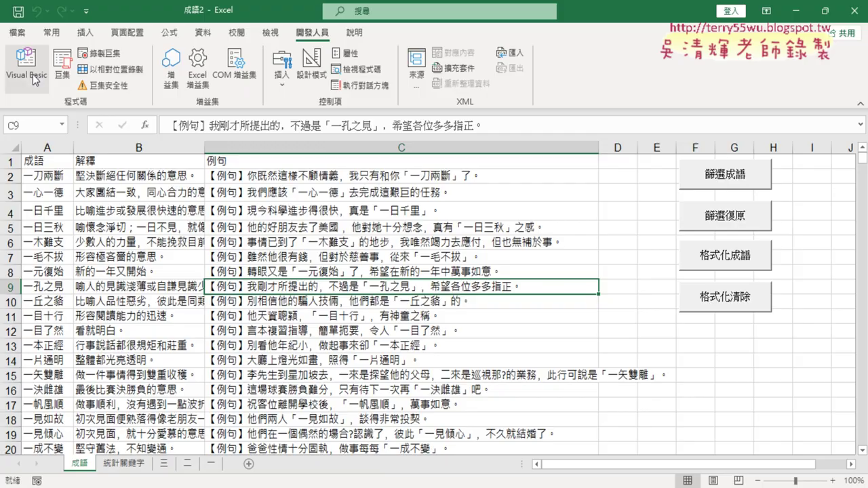
click(32, 74)
click(221, 272)
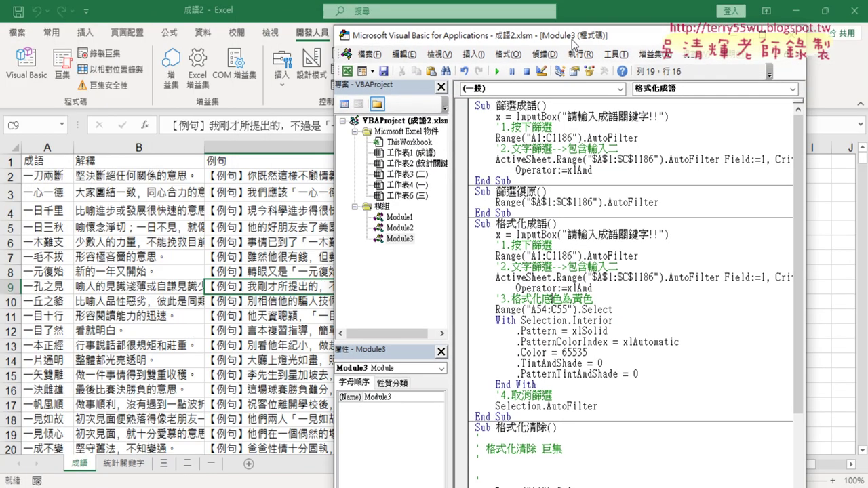
drag(234, 12, 474, 34)
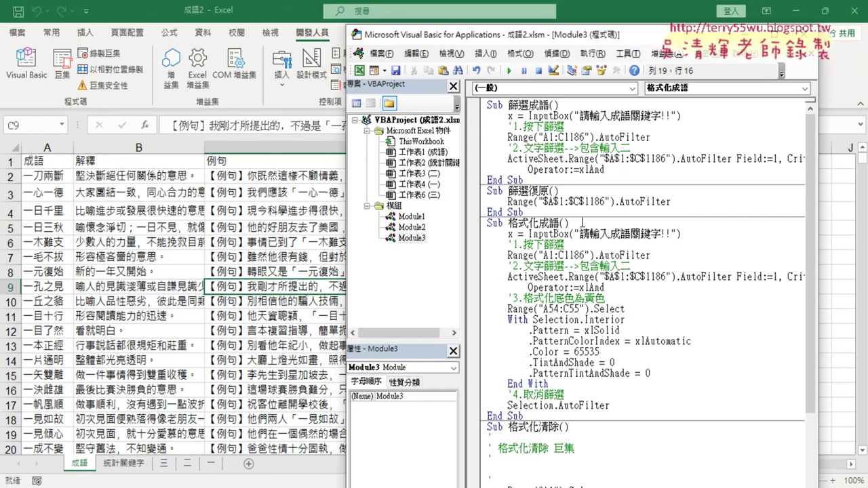
Run 格式化成語 with keyword 一 and scroll the sheet to check the result.
click(510, 71)
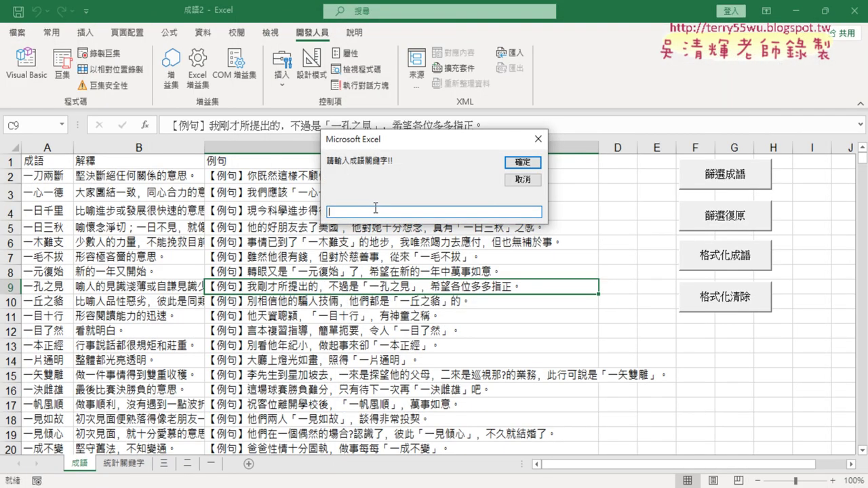
text(一)
key(Return)
key(Return)
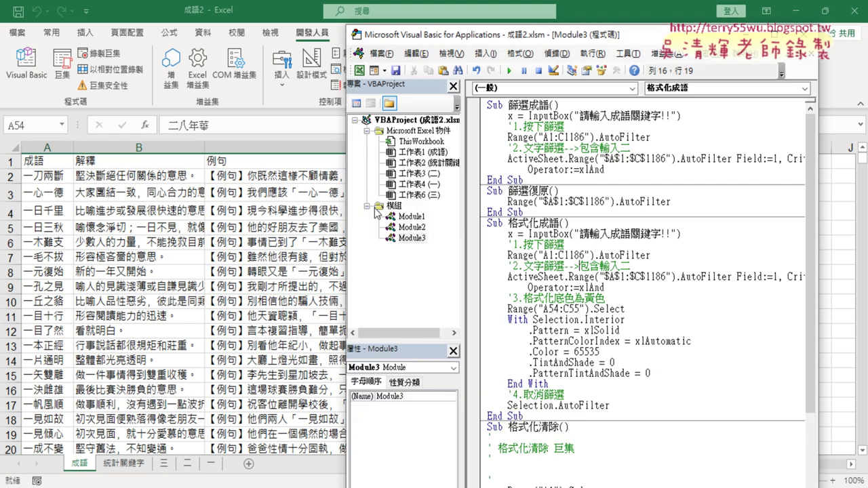
click(99, 344)
scroll(99, 343, down, 4)
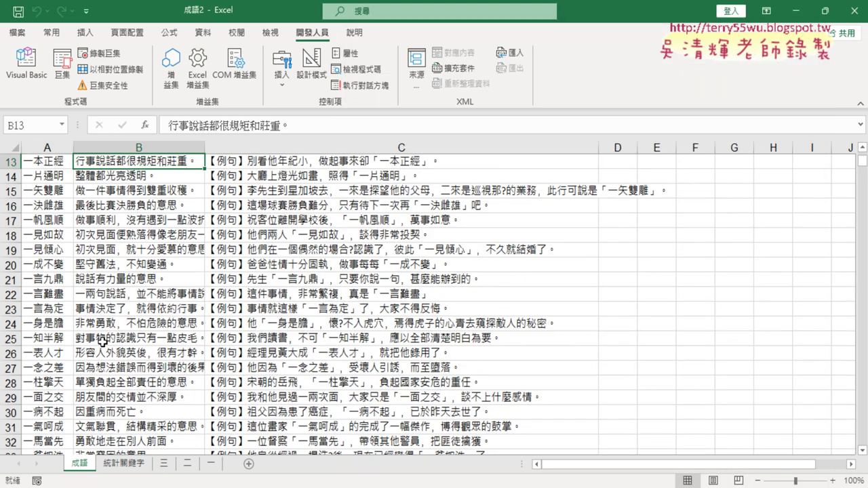
scroll(99, 344, down, 5)
scroll(72, 345, down, 4)
scroll(73, 345, down, 1)
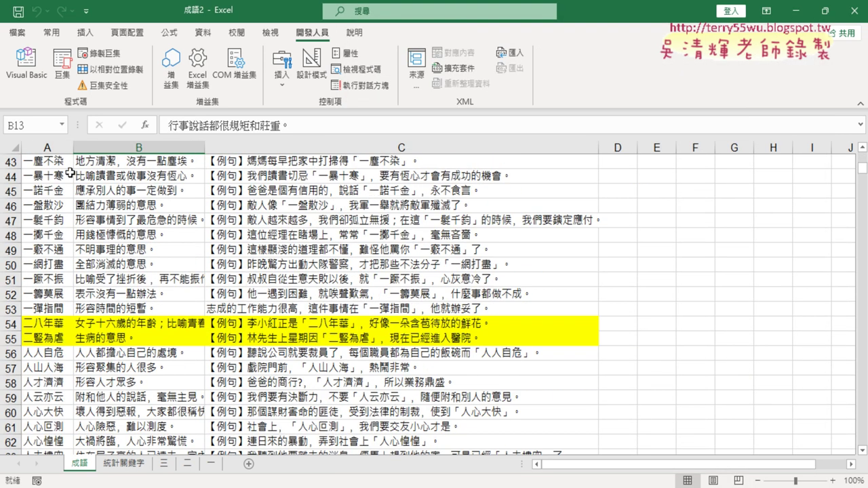
Run 格式化清除 to clear the yellow fill.
click(23, 64)
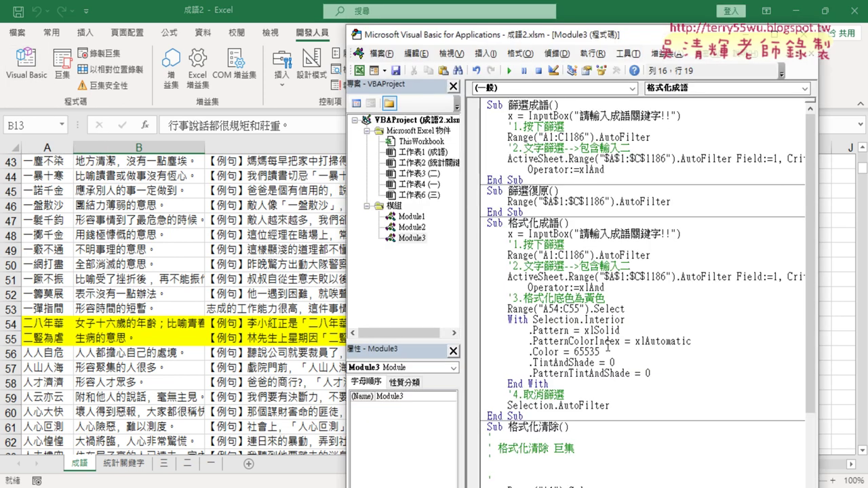
scroll(644, 204, down, 3)
click(510, 70)
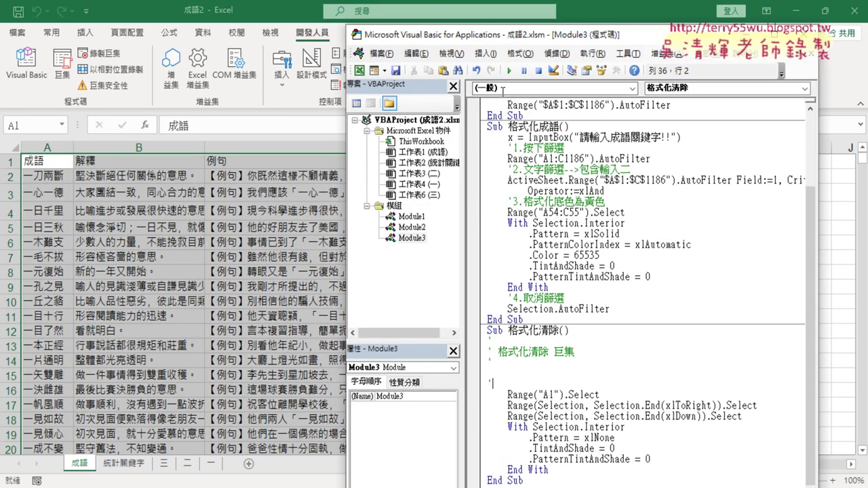
Rerun 格式化成語 with keyword 三 and confirm rows 54–55 turn yellow.
click(510, 71)
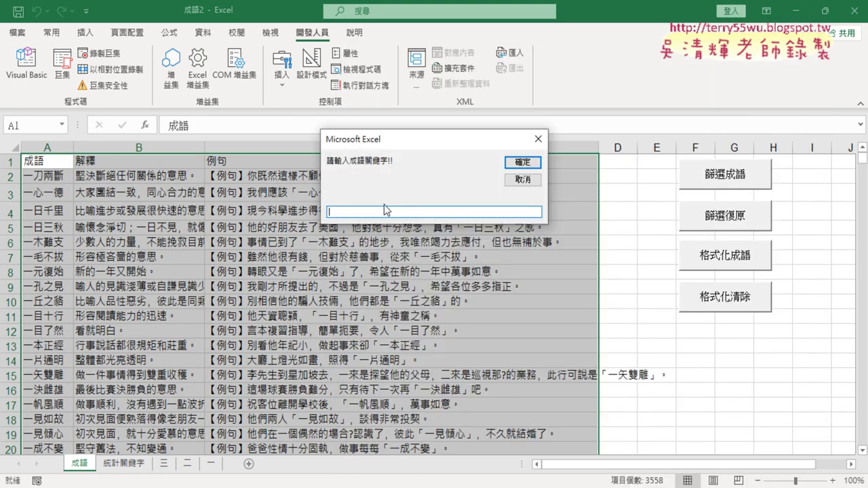
text(三)
key(Return)
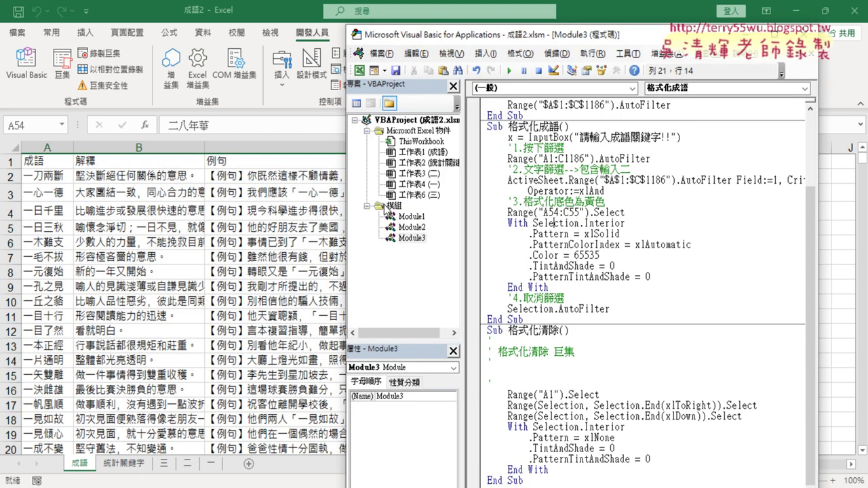
click(178, 267)
scroll(170, 285, down, 8)
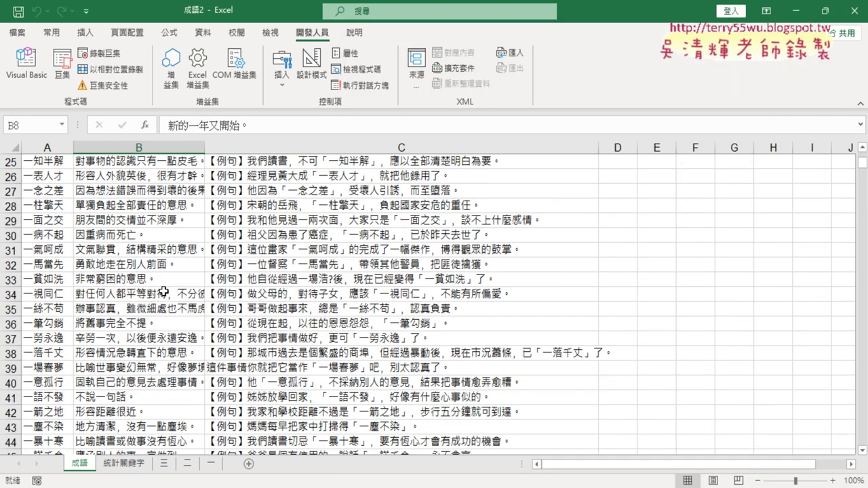
scroll(163, 292, down, 5)
scroll(163, 292, down, 1)
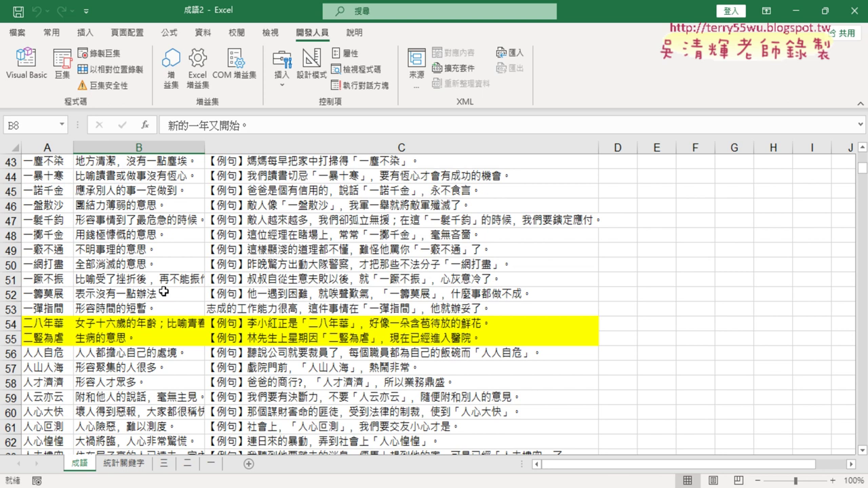
scroll(314, 293, down, 1)
scroll(314, 296, down, 9)
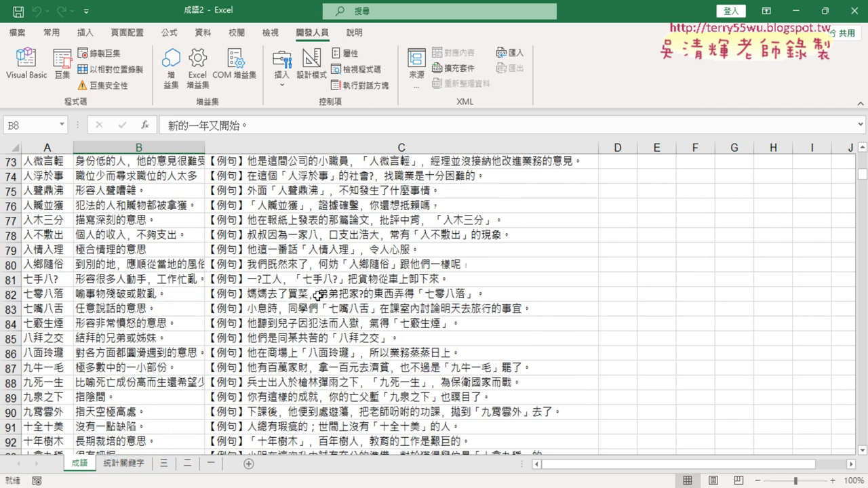
scroll(316, 297, down, 4)
scroll(316, 298, down, 7)
scroll(316, 299, down, 7)
scroll(316, 298, down, 4)
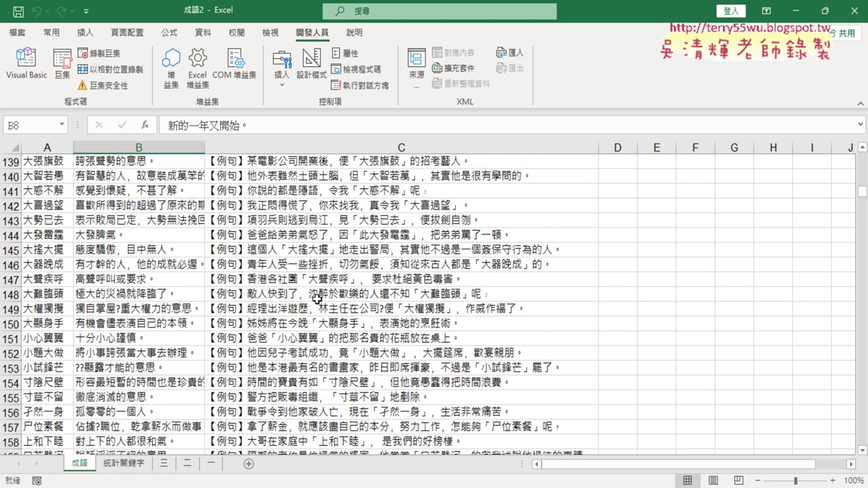
scroll(316, 298, up, 4)
click(27, 80)
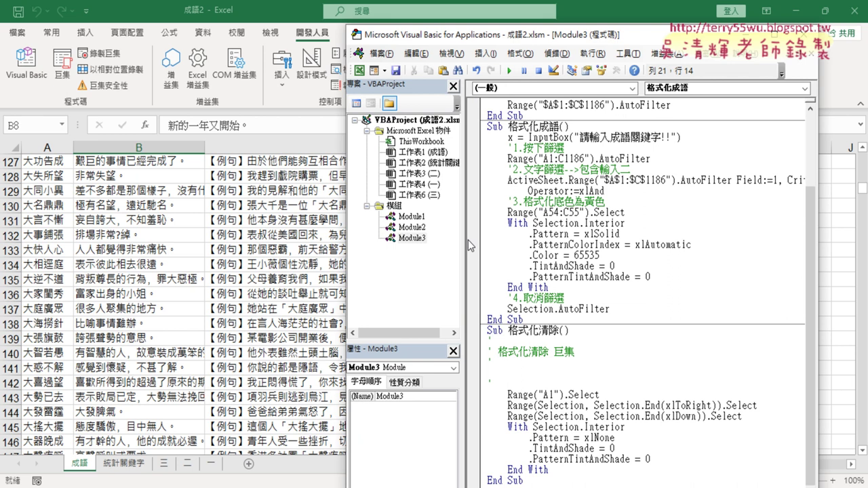
Select the hard-coded Range("A54:C55") fill block and widen the editor to show full lines.
drag(533, 212, 588, 212)
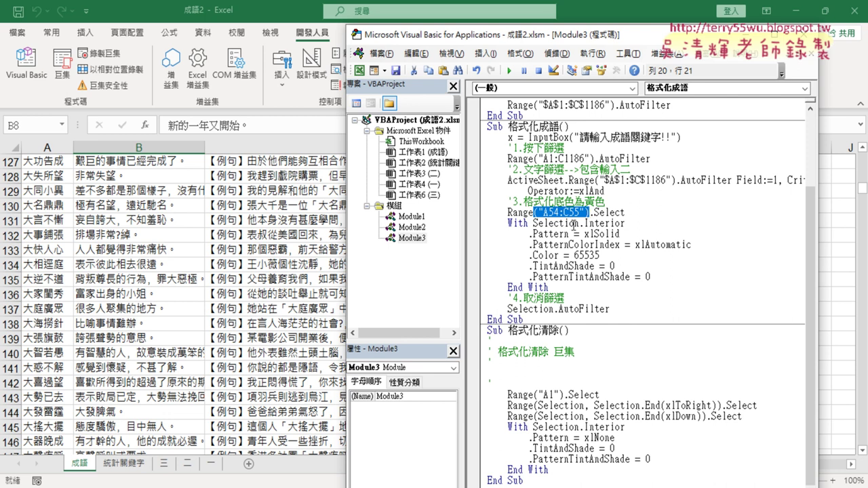
drag(549, 287, 482, 213)
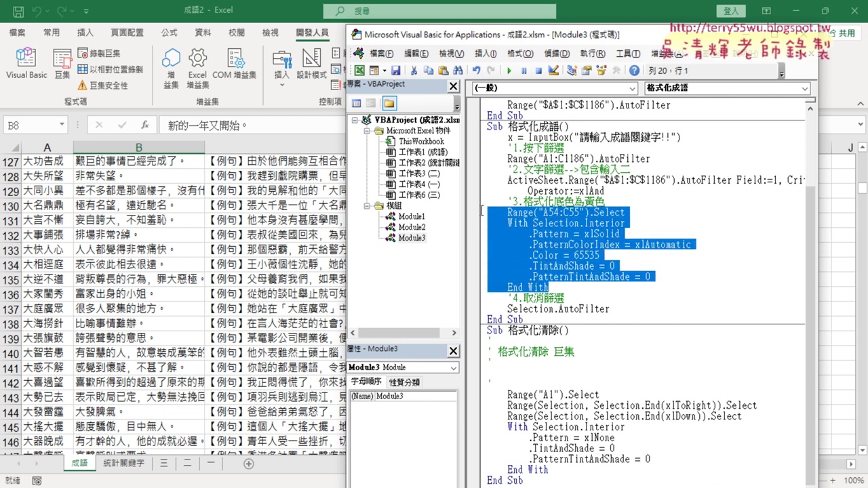
drag(541, 40, 366, 39)
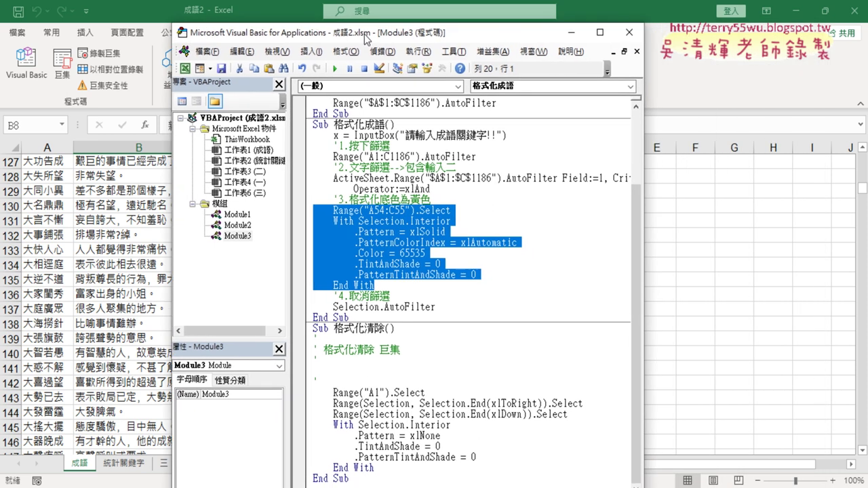
drag(642, 195, 823, 195)
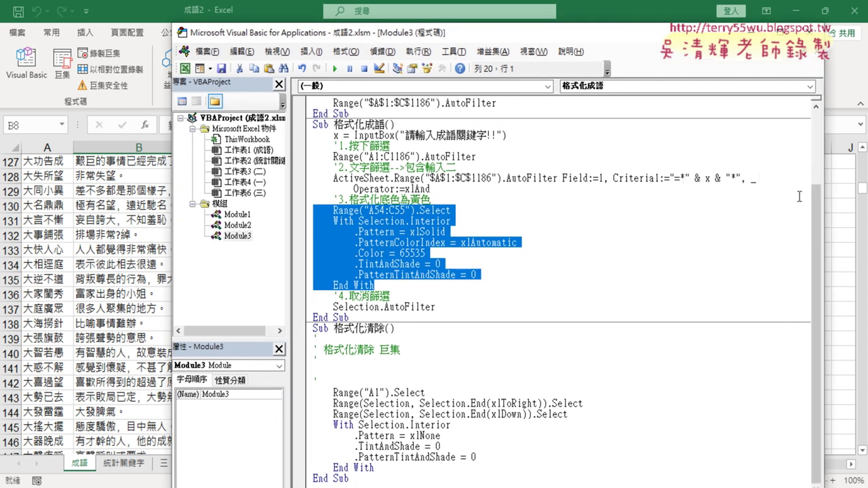
click(522, 234)
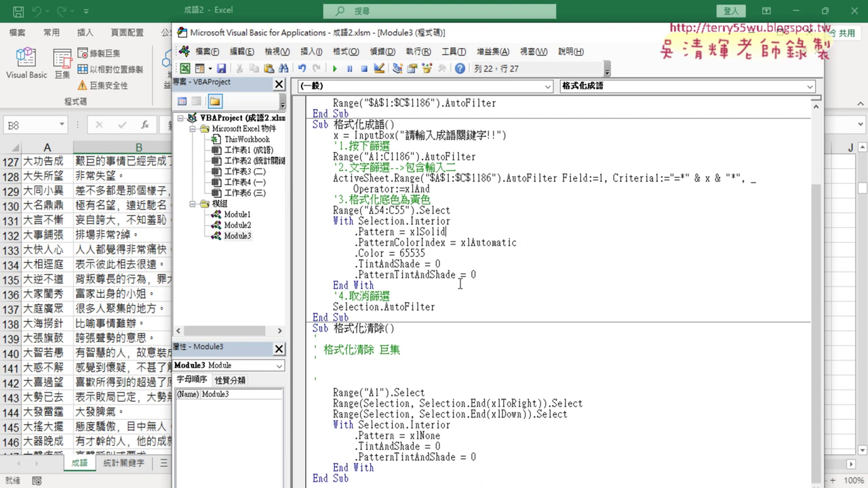
drag(393, 285, 301, 210)
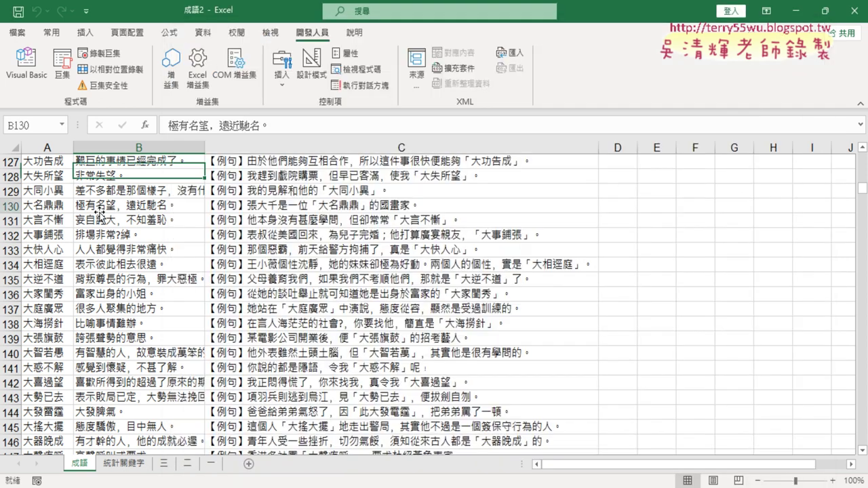
Scroll the worksheet back to the top and select header cell A1.
click(98, 209)
scroll(180, 204, up, 10)
scroll(179, 204, up, 11)
scroll(180, 204, up, 9)
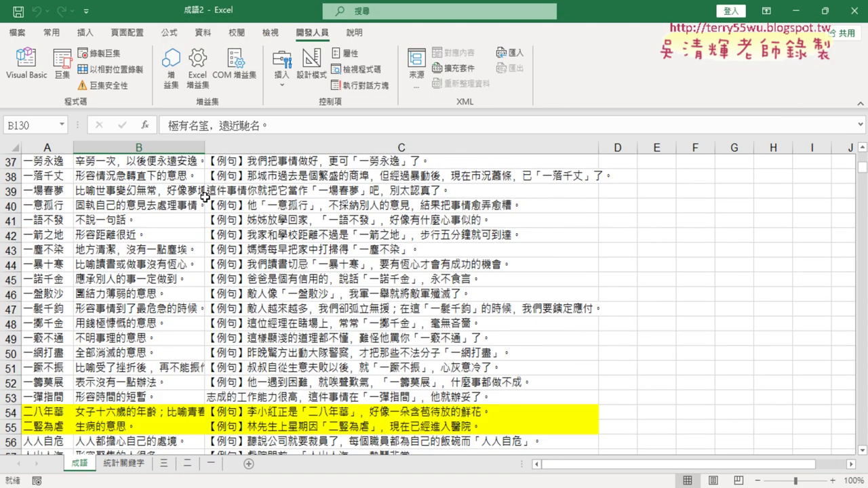
scroll(151, 205, up, 9)
scroll(150, 205, up, 3)
click(64, 161)
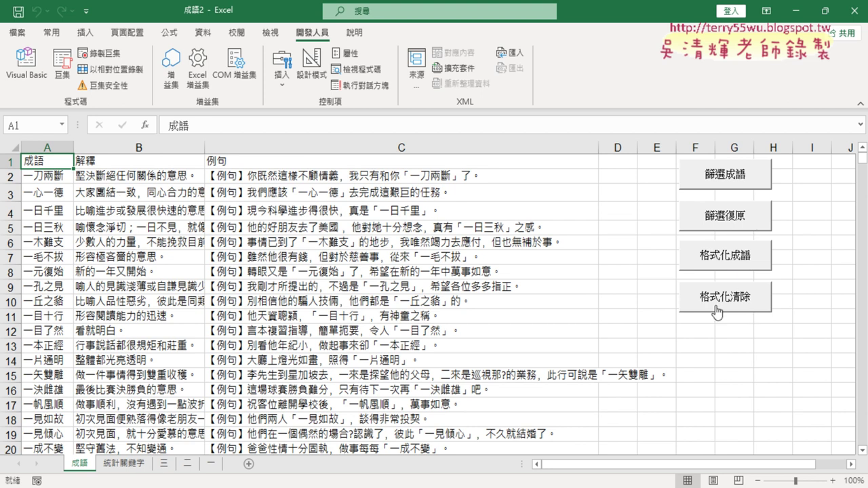
Reselect the code lines from Range("A54:C55").Select through End With.
click(29, 75)
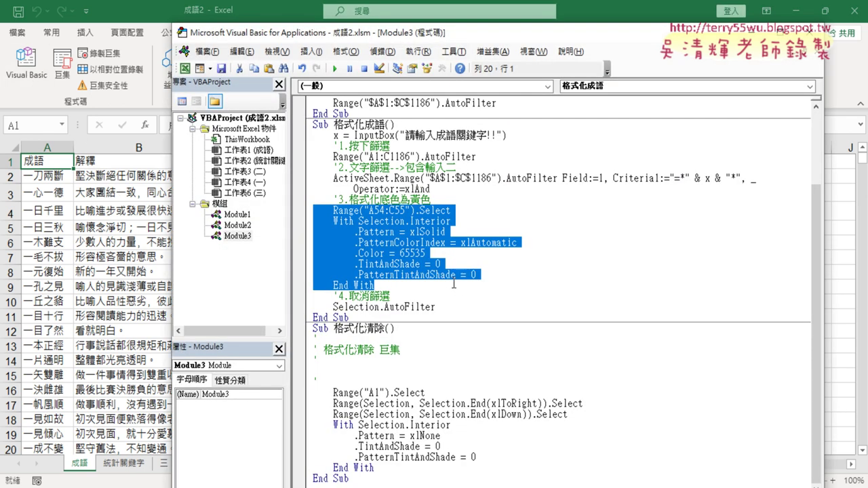
click(413, 275)
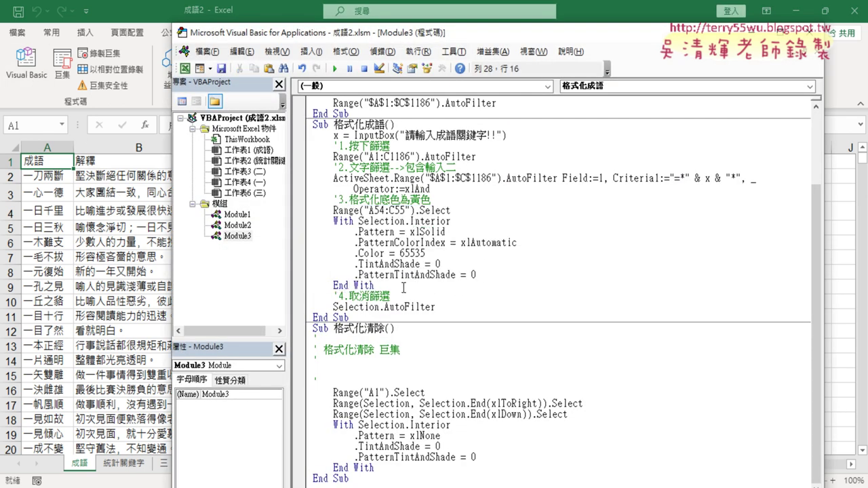
drag(375, 285, 316, 213)
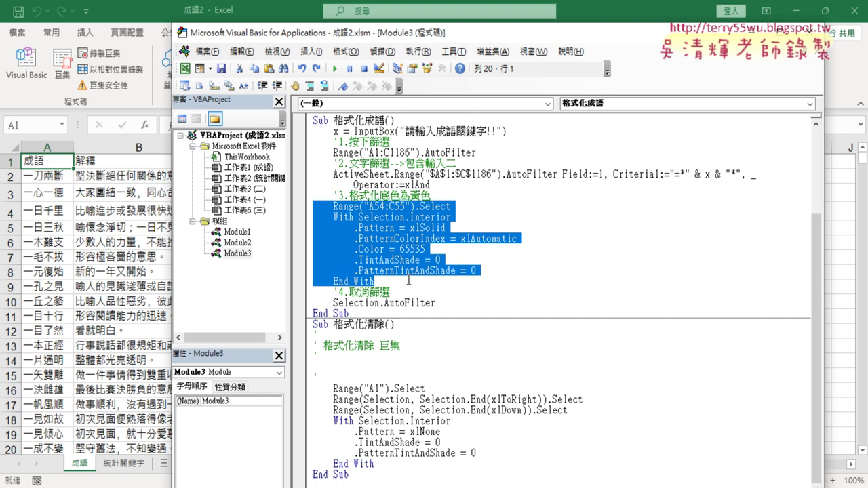
click(379, 235)
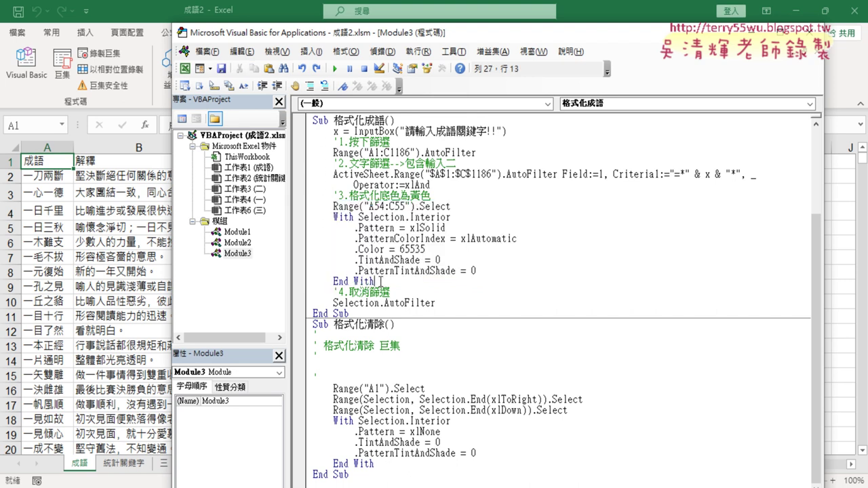
drag(375, 283, 309, 203)
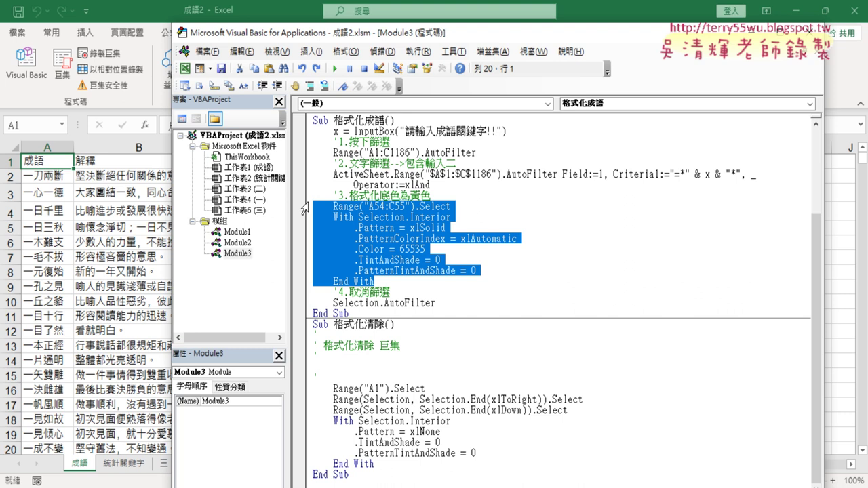
click(374, 228)
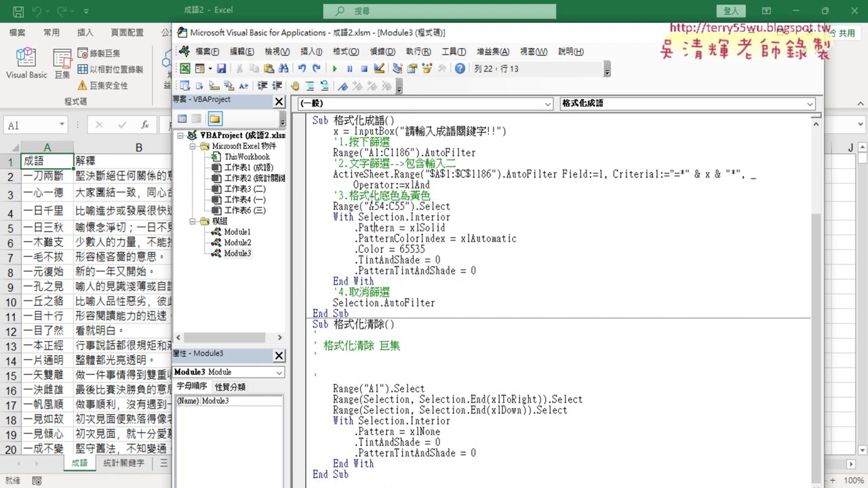
drag(373, 281, 311, 206)
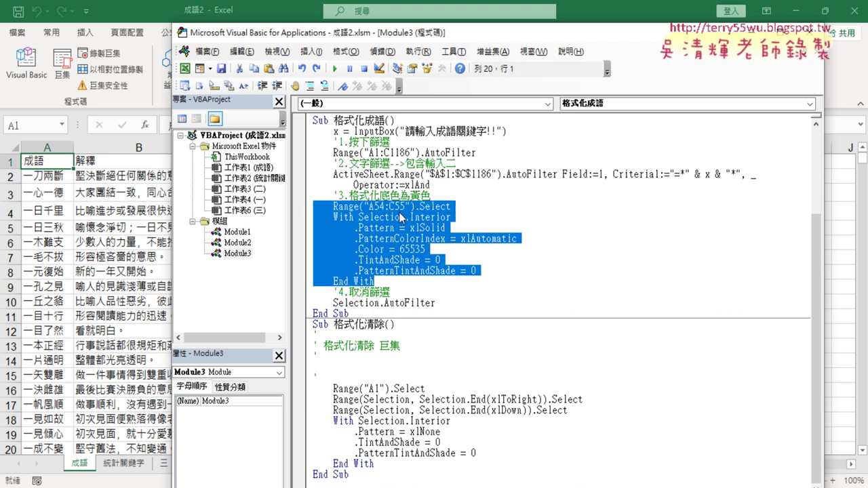
Toggle the Edit toolbar off and back on in the VBA editor.
right_click(349, 68)
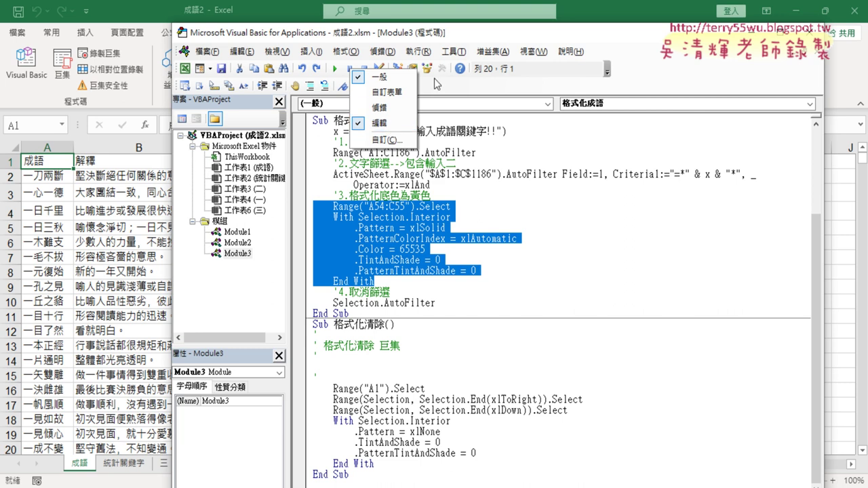
right_click(440, 75)
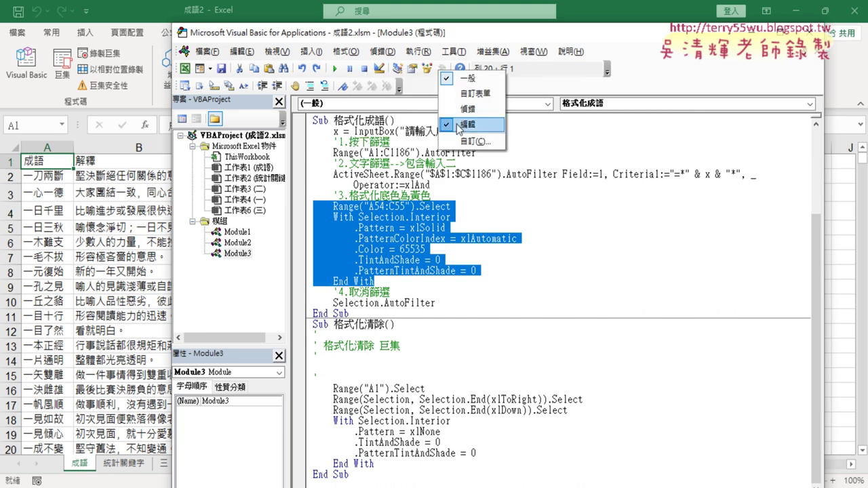
click(461, 124)
right_click(411, 71)
click(429, 115)
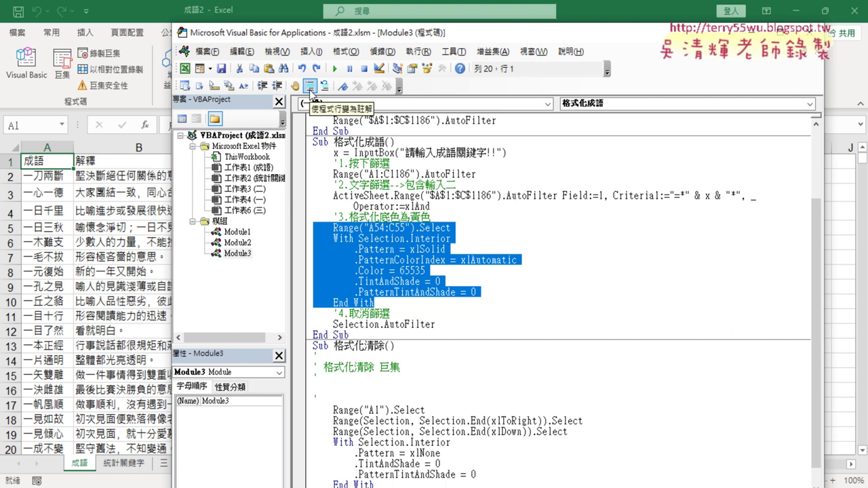
Comment out the Range("A54:C55") yellow-fill lines with Comment Block.
click(311, 86)
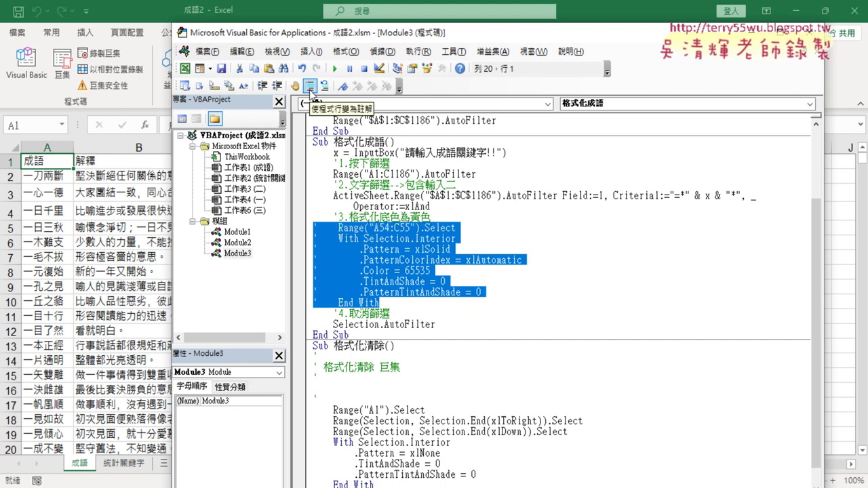
click(318, 228)
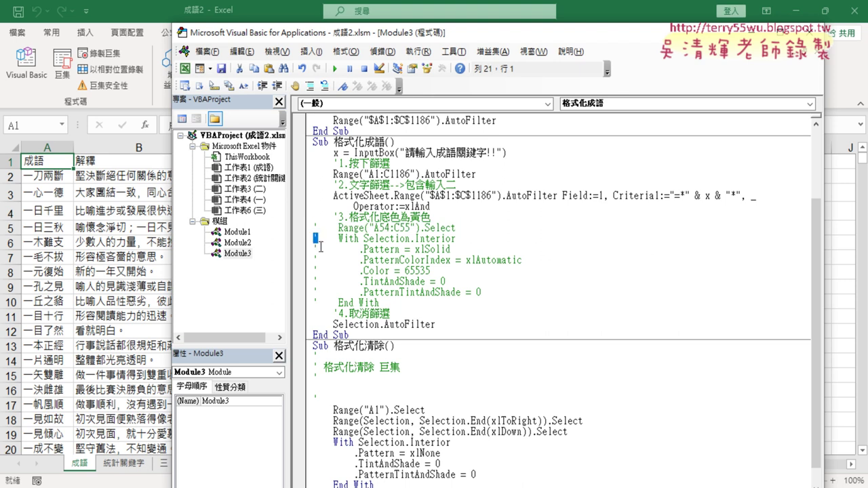
drag(318, 249, 314, 249)
drag(399, 305, 314, 227)
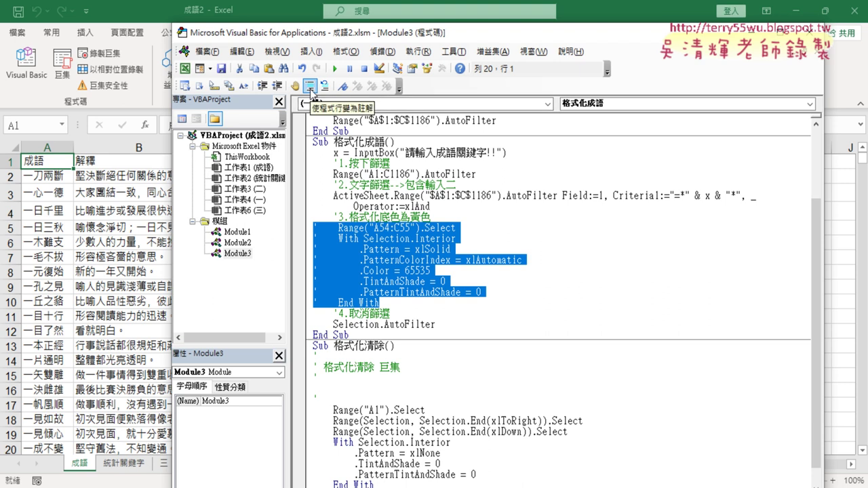
click(324, 86)
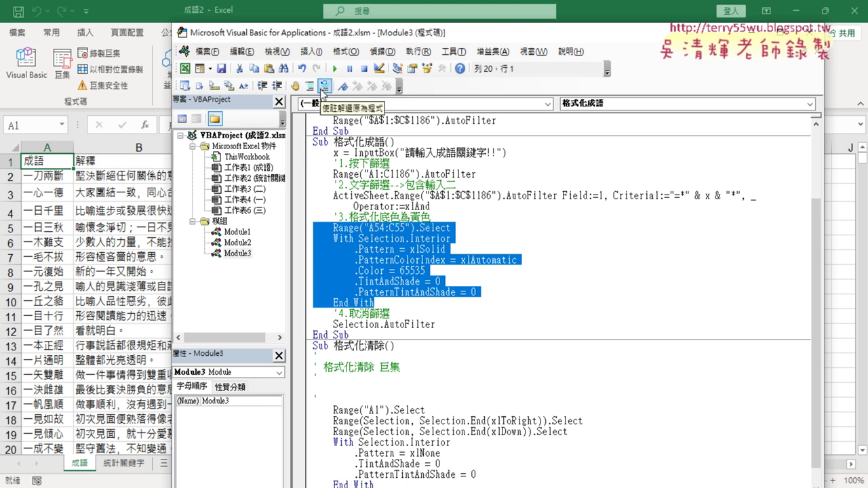
click(310, 86)
click(325, 86)
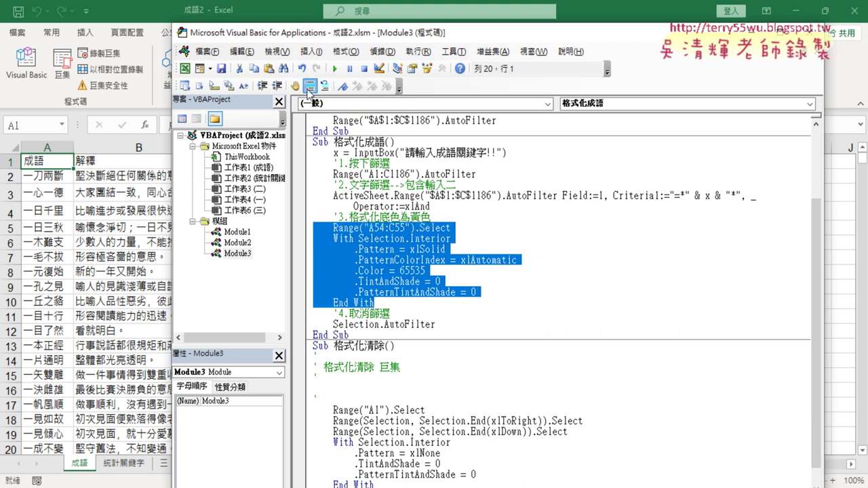
click(309, 87)
Add an indented blank line after End With.
click(397, 302)
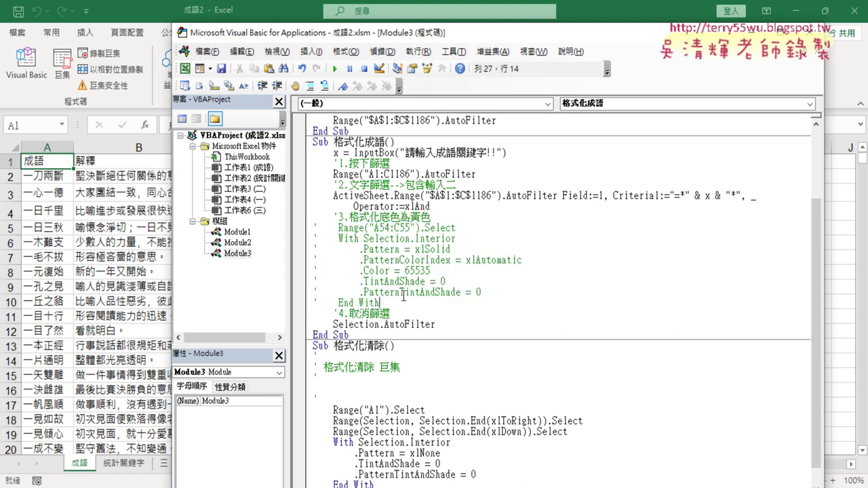
key(Return)
key(Tab)
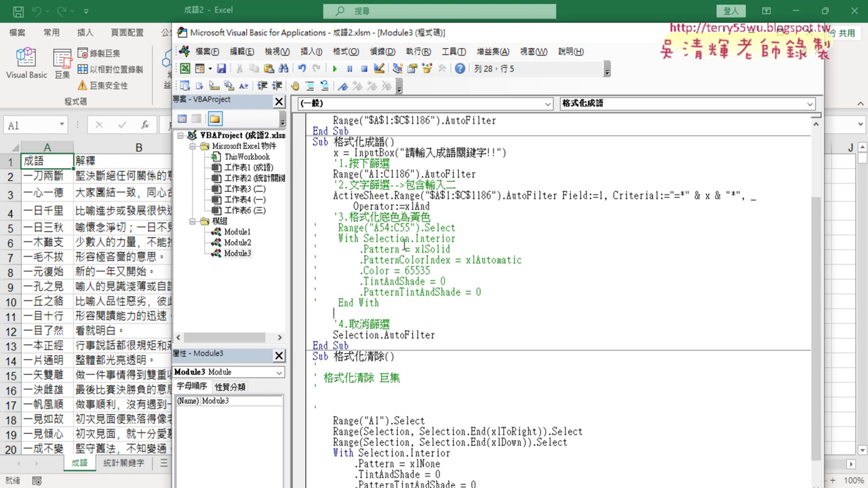
Copy Range("A1:C1186") onto the blank line and extend it to .Interior.Color.
drag(333, 174, 420, 174)
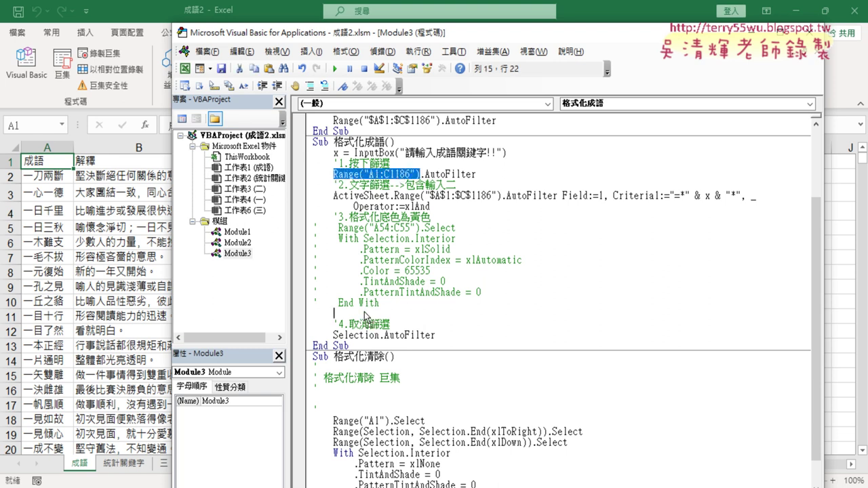
drag(365, 313, 366, 314)
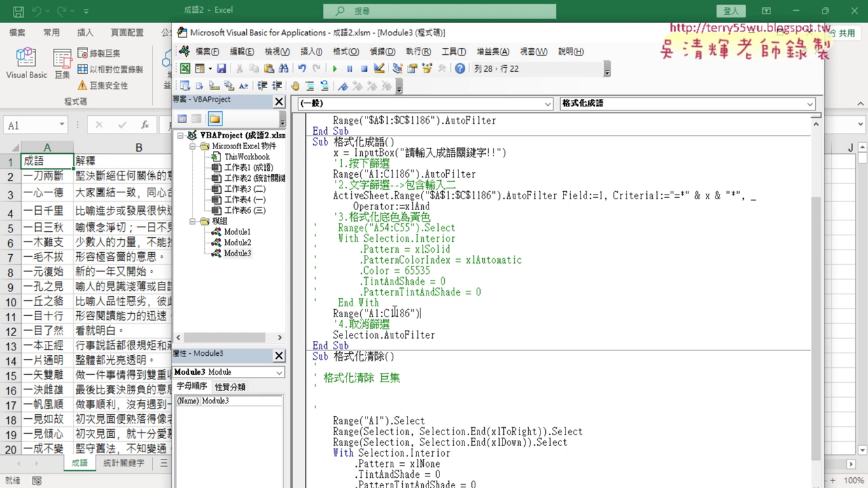
text(.)
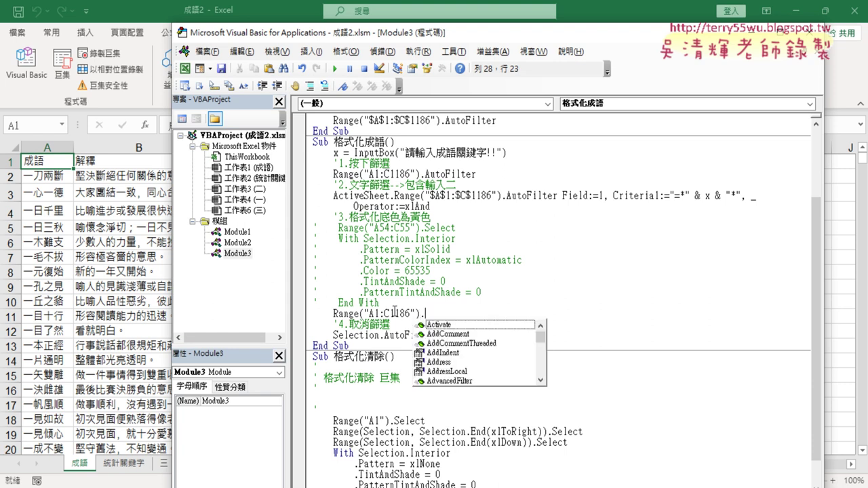
text(in)
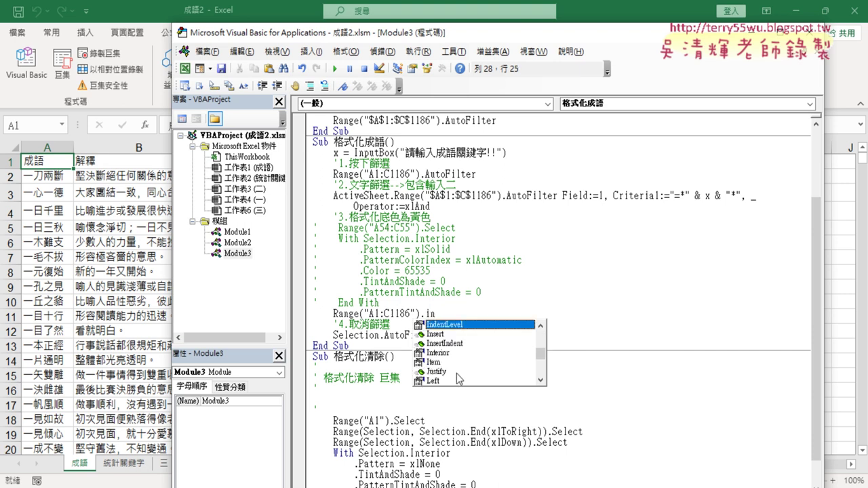
click(445, 355)
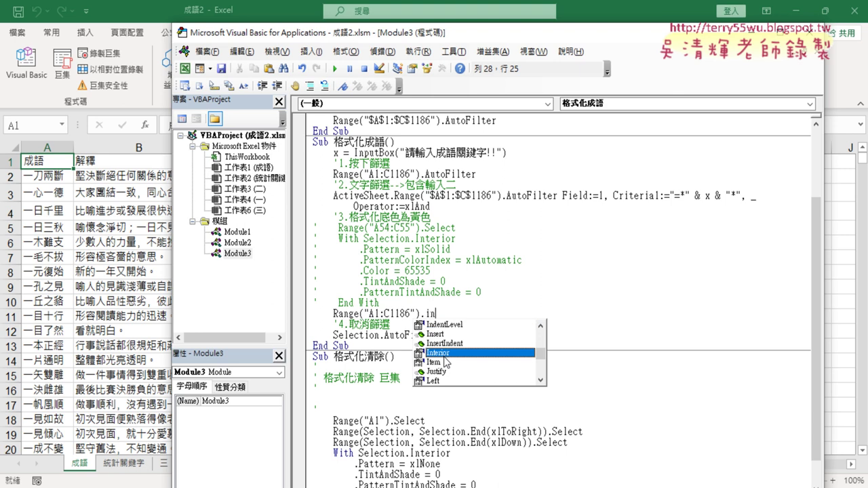
double_click(445, 354)
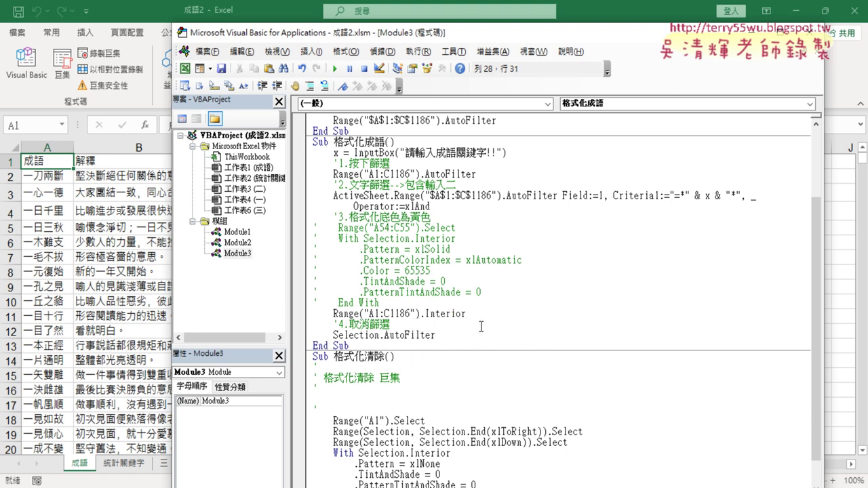
text(.)
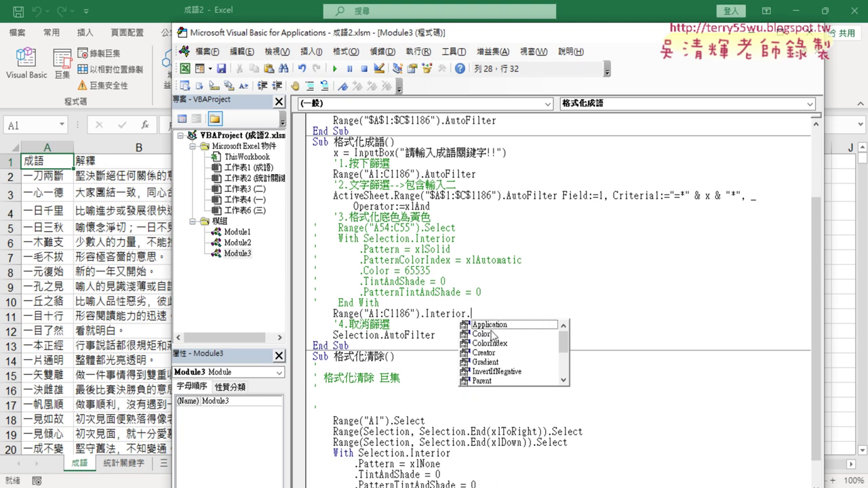
double_click(482, 334)
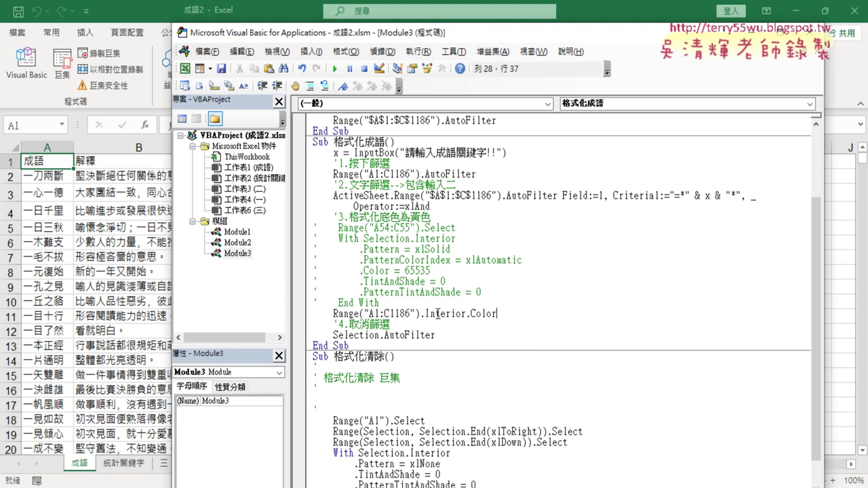
drag(498, 313, 426, 315)
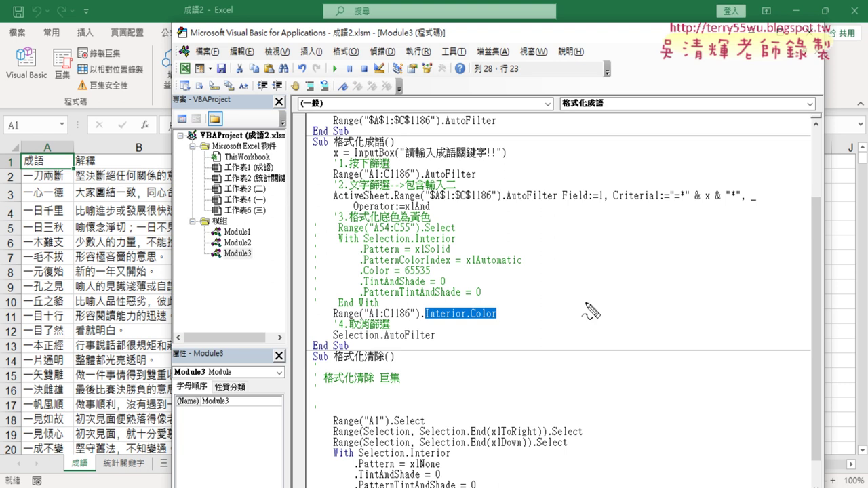
drag(455, 241, 416, 241)
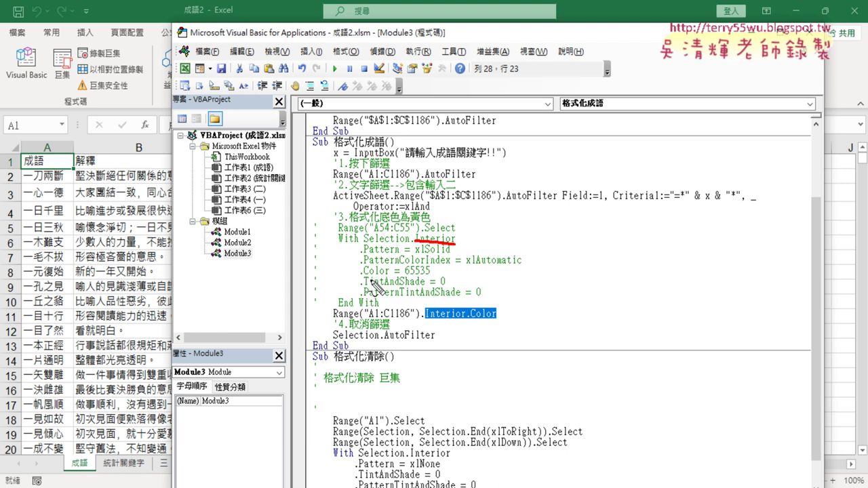
mouse_move(370, 278)
mouse_down()
mouse_move(428, 276)
mouse_move(415, 271)
mouse_up()
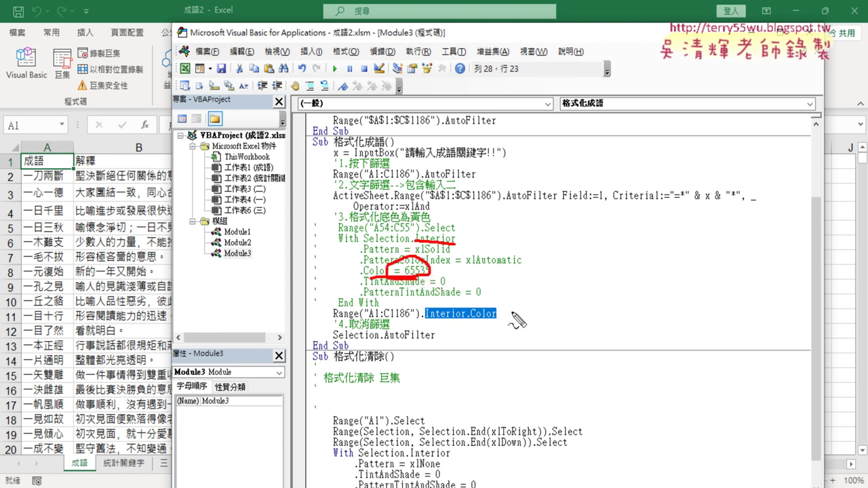
key(Escape)
Append = RGB(255, 255, 0) to the new Interior.Color line.
key(Down)
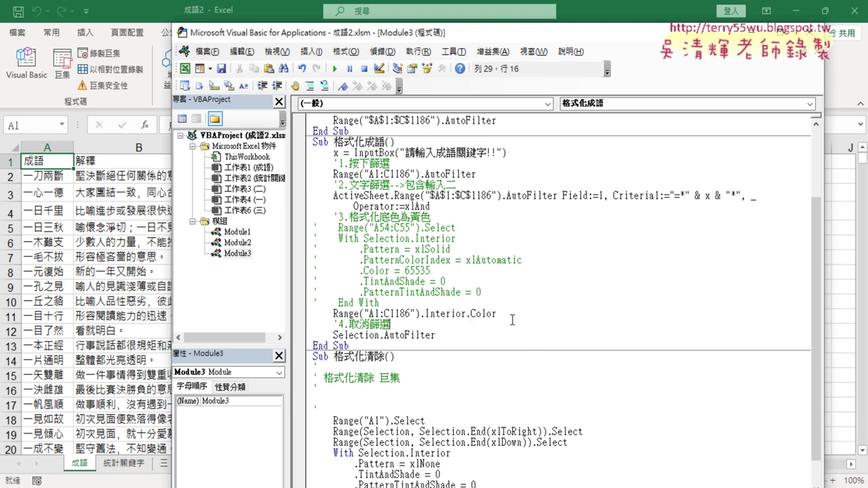
click(515, 313)
text(=)
text(rgb)
text(()
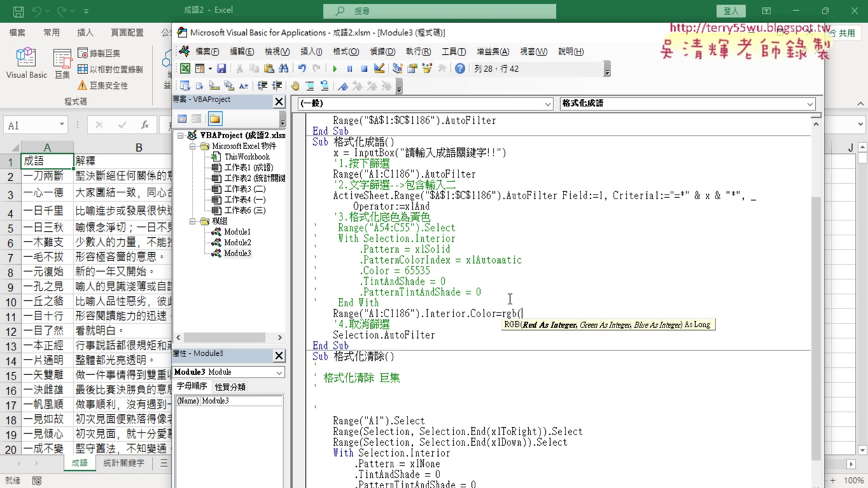
text(2)
text(55, )
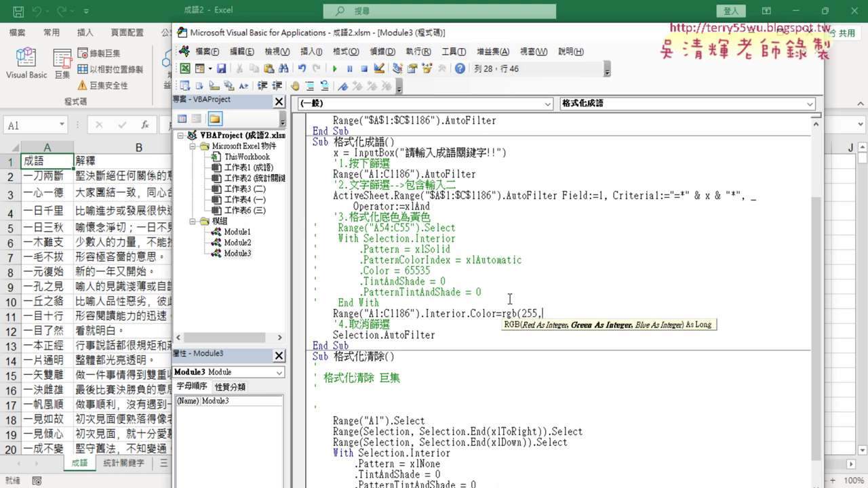
text(255)
text(, 0)
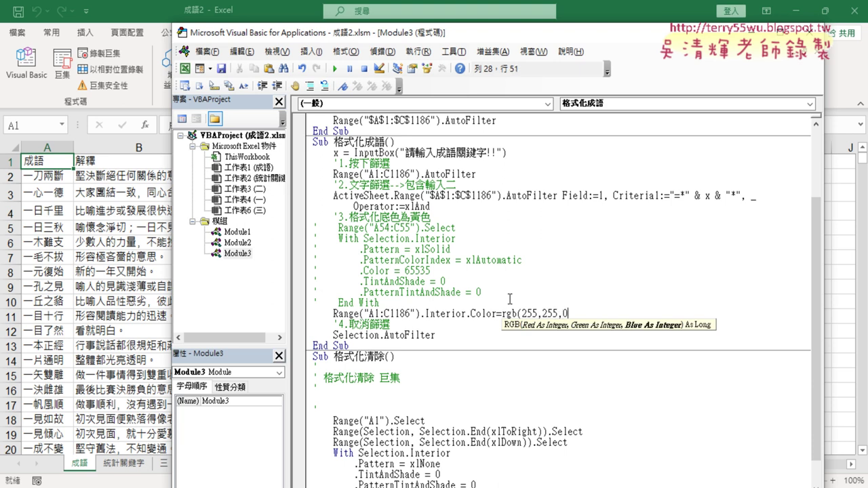
text())
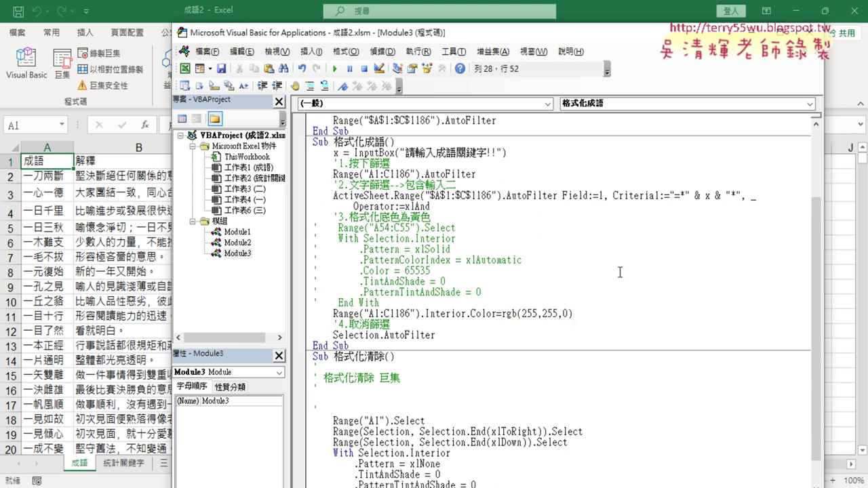
key(Up)
key(Up)
key(Up)
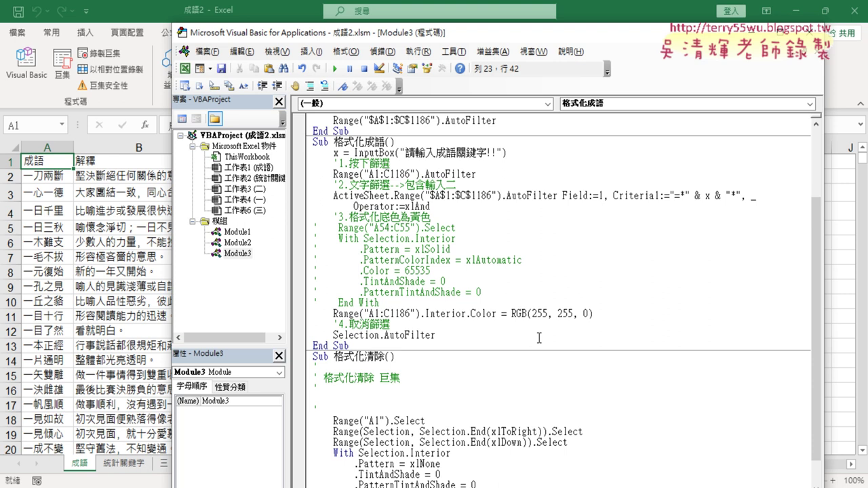
Replace RGB(255, 255, 0) with 65535 copied from the existing .Color line.
drag(594, 314, 511, 313)
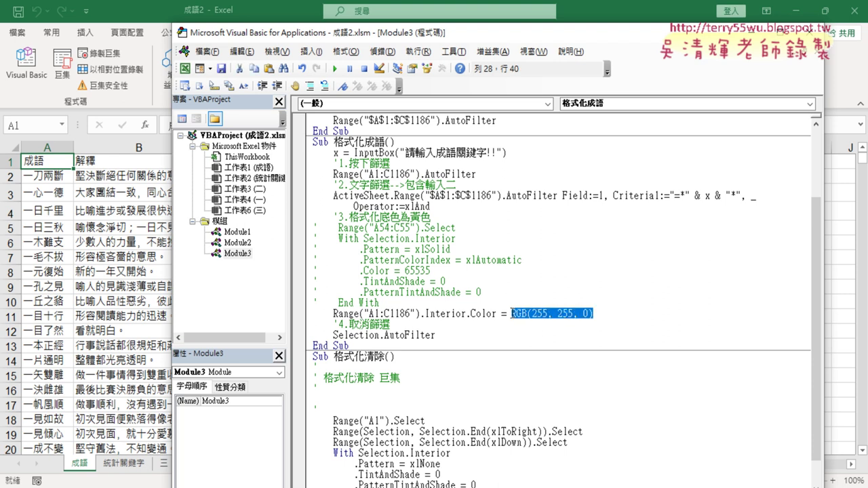
drag(434, 271, 405, 271)
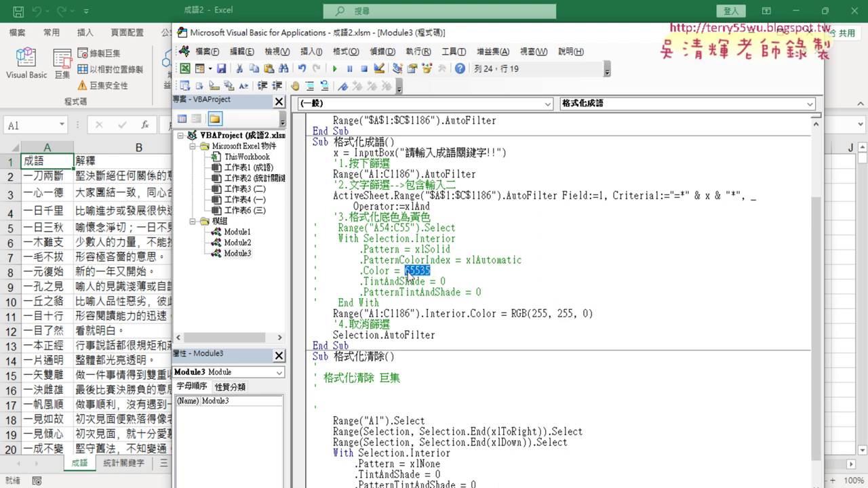
right_click(406, 271)
click(450, 71)
drag(594, 313, 512, 313)
text(65535)
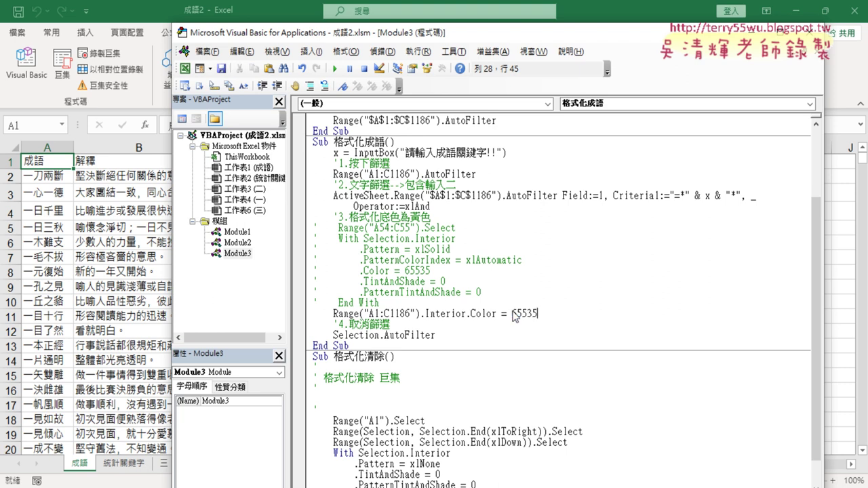
key(Up)
key(Up)
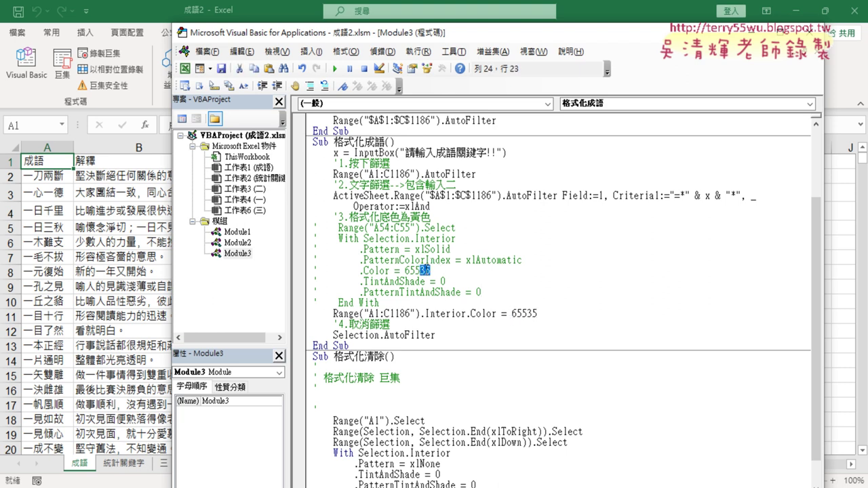
drag(430, 271, 405, 271)
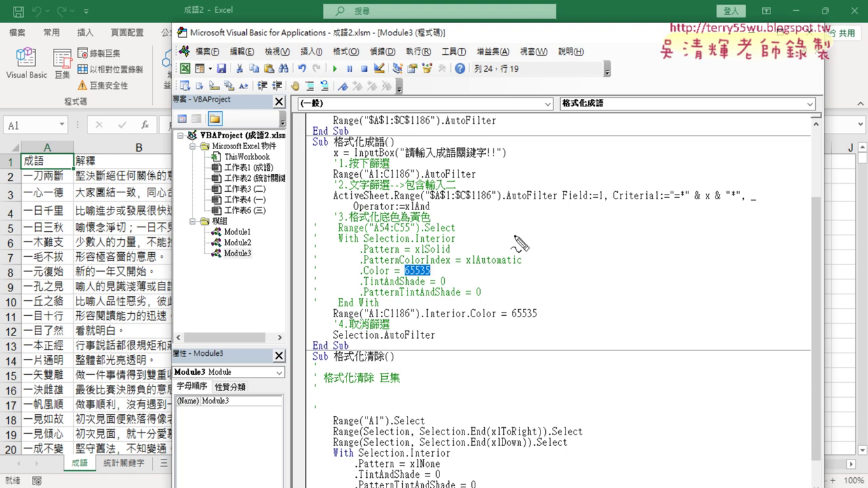
drag(455, 240, 417, 242)
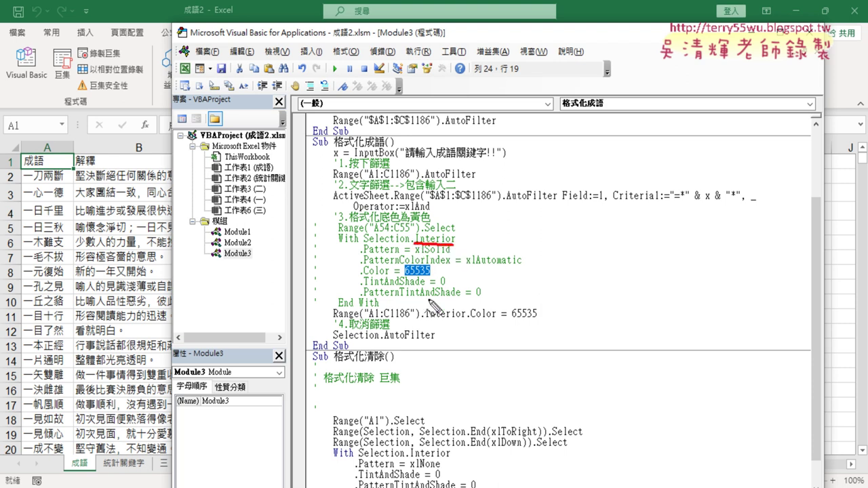
drag(462, 316, 438, 317)
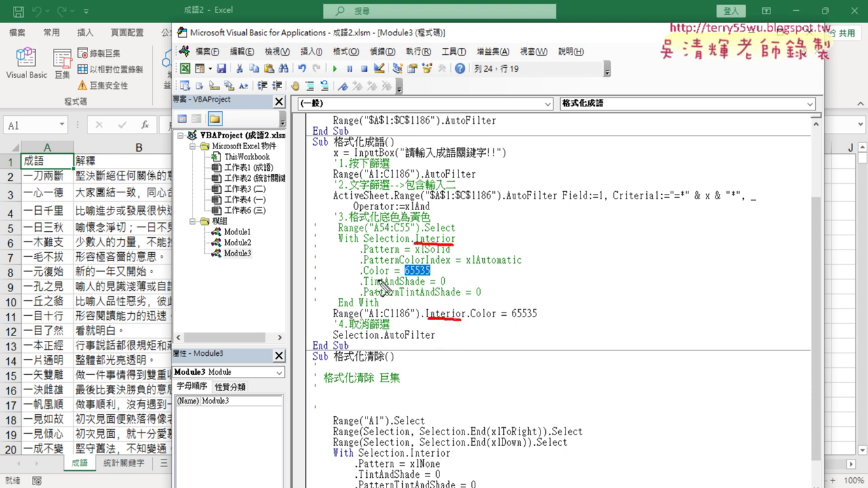
drag(391, 277, 361, 278)
drag(493, 317, 468, 316)
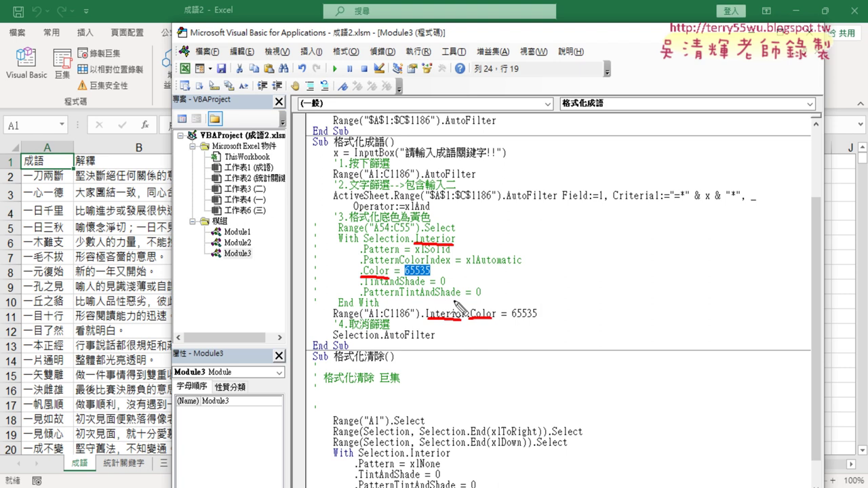
drag(430, 276, 404, 276)
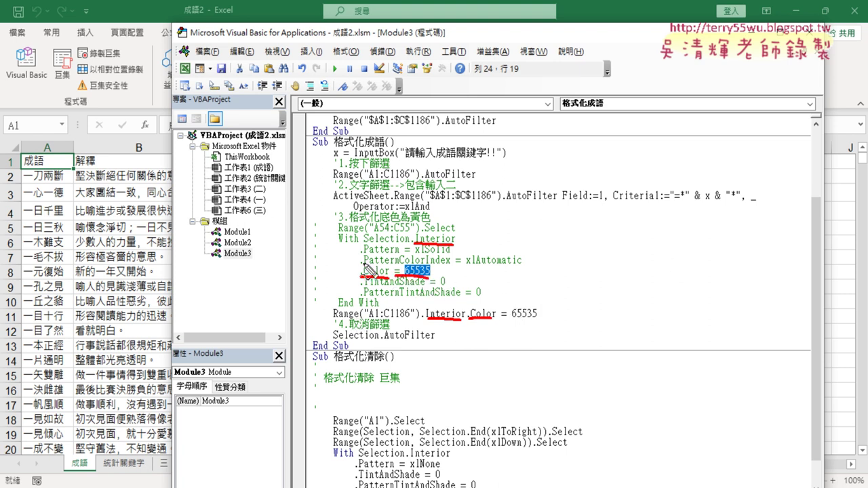
drag(338, 236, 461, 237)
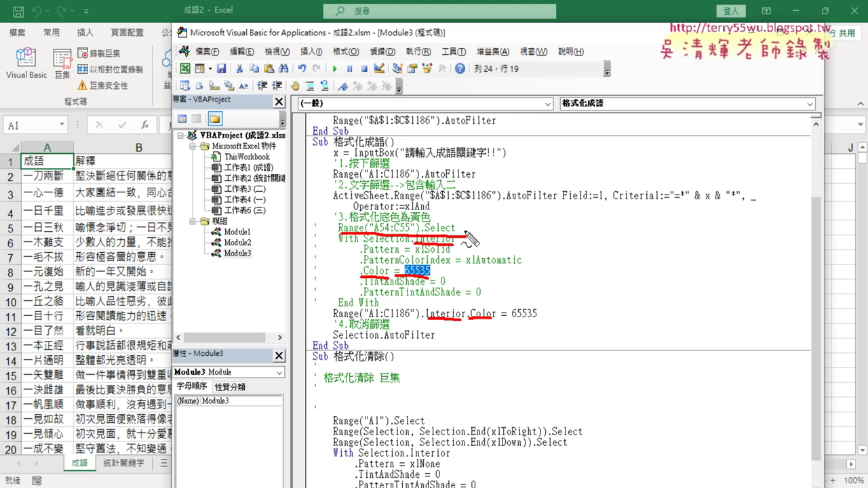
key(Escape)
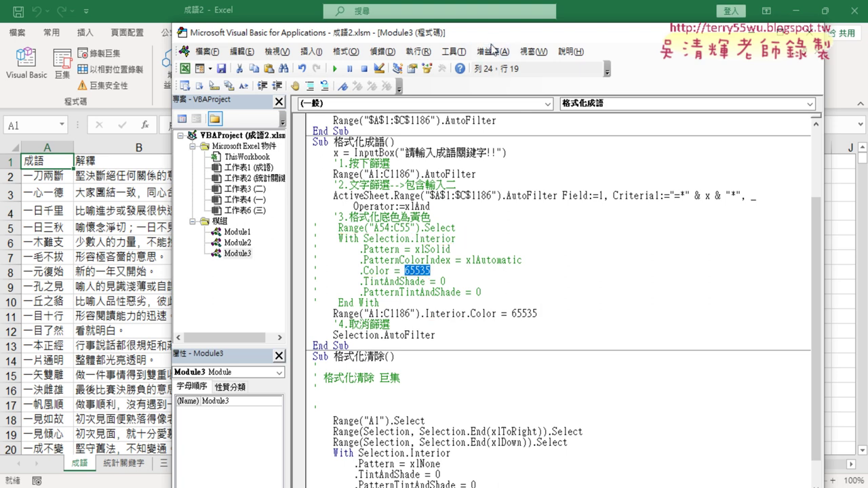
drag(481, 35, 519, 33)
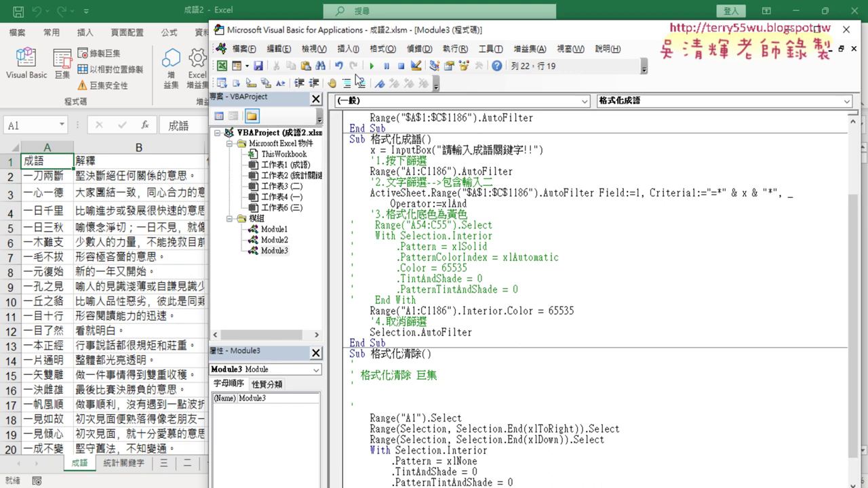
Run 格式化成語 with keyword 三, filling header row 1 and row 5 yellow.
key(F5)
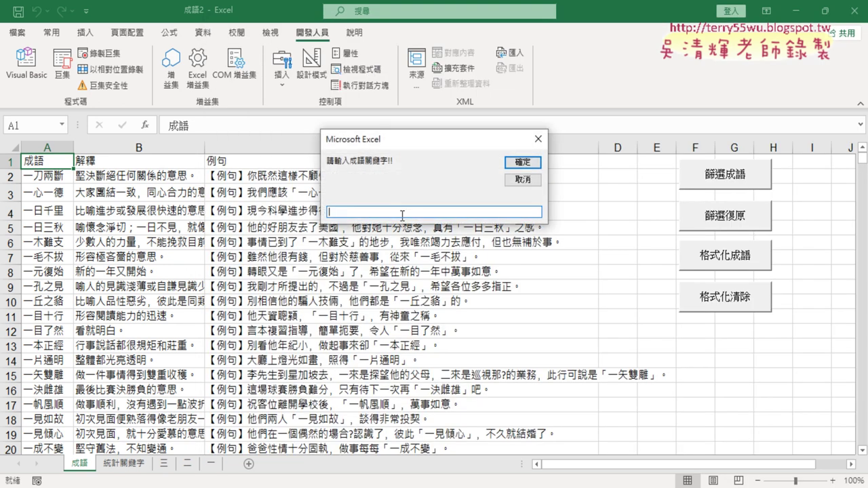
text(ㄧ)
text(三)
click(533, 162)
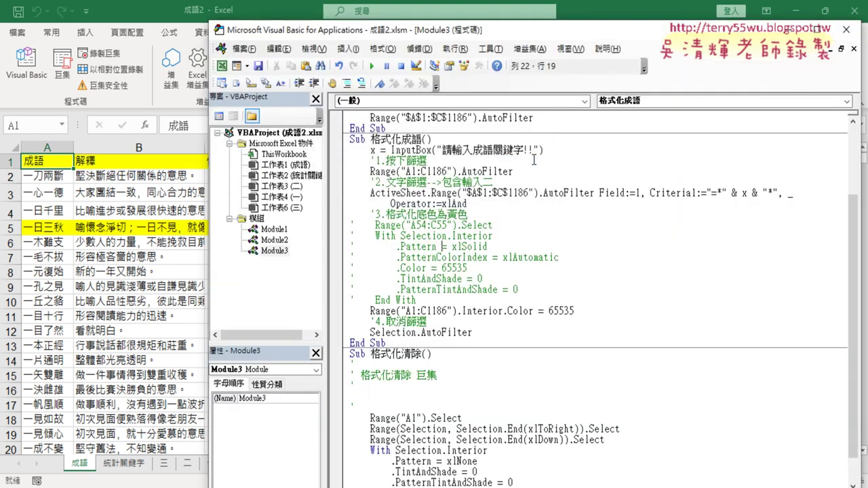
click(152, 287)
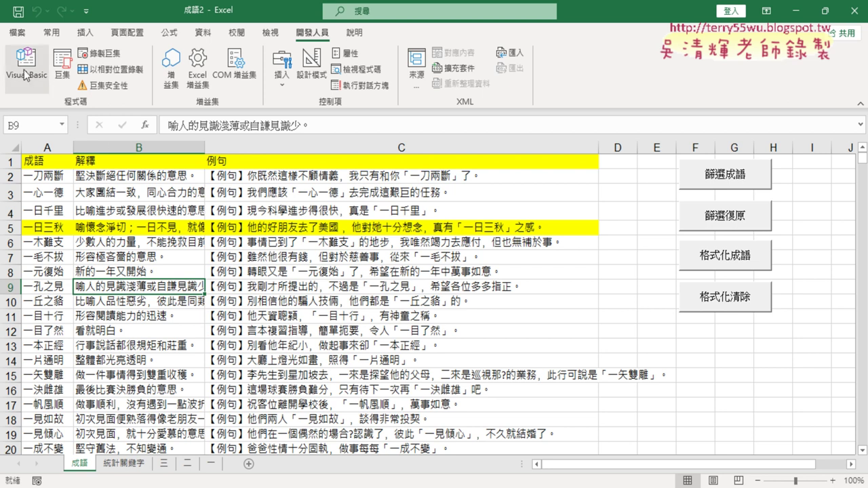
scroll(51, 167, down, 6)
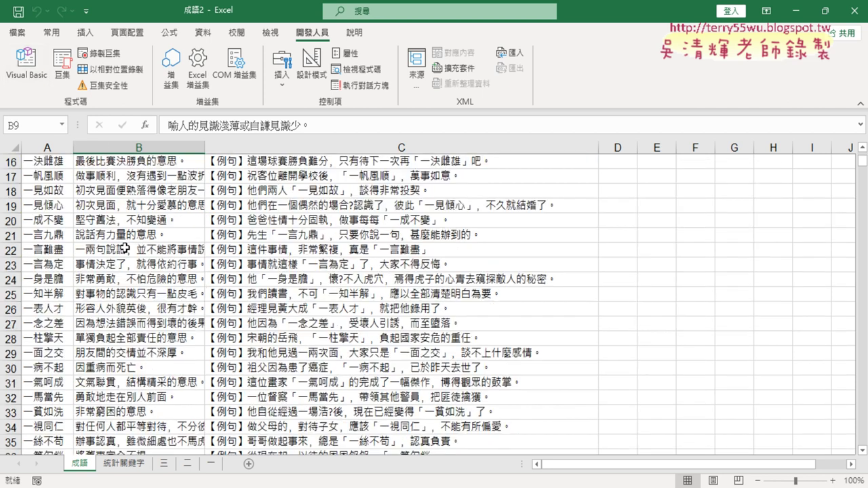
scroll(89, 203, down, 7)
scroll(124, 249, down, 2)
scroll(124, 249, down, 5)
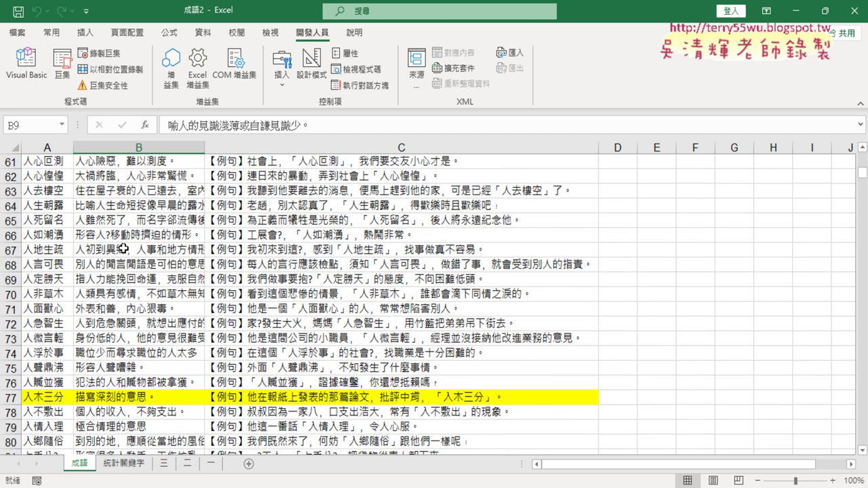
scroll(124, 249, down, 4)
scroll(125, 248, down, 2)
scroll(122, 249, down, 7)
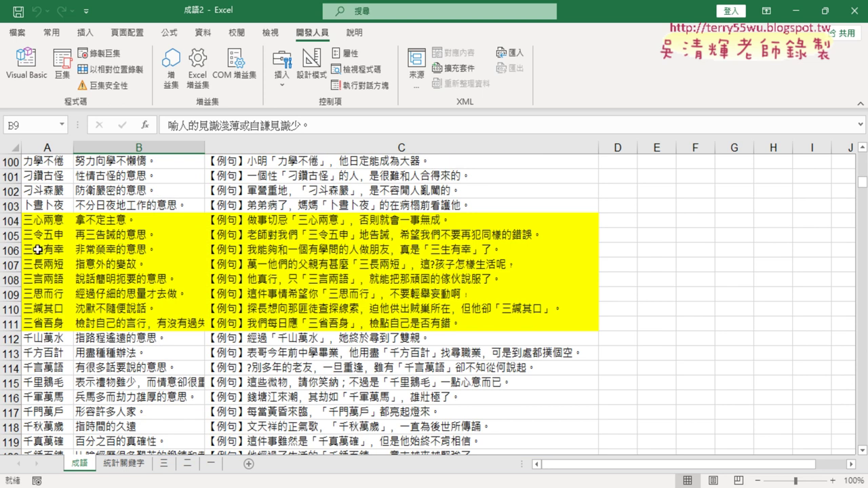
scroll(103, 339, up, 1)
scroll(103, 339, up, 10)
scroll(127, 310, up, 9)
scroll(126, 310, up, 5)
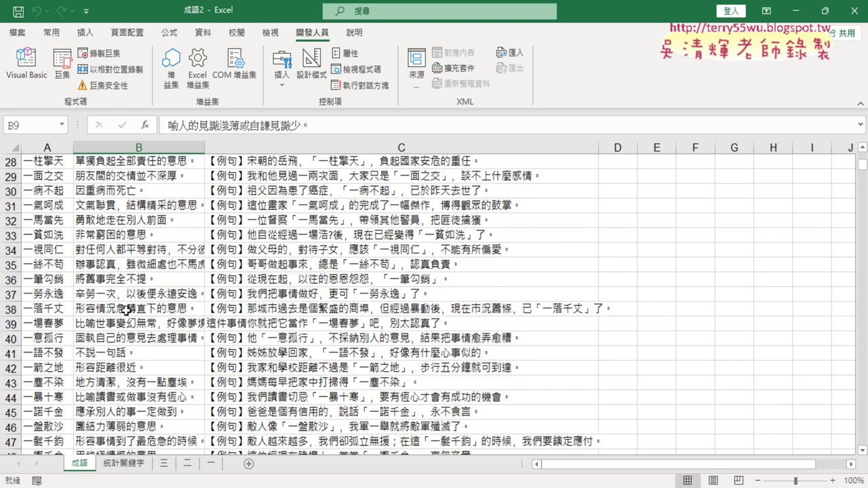
scroll(127, 311, up, 9)
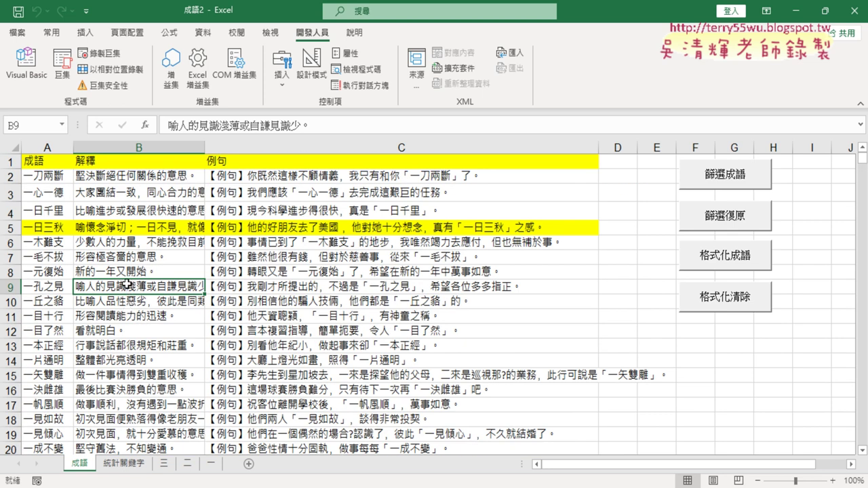
click(62, 228)
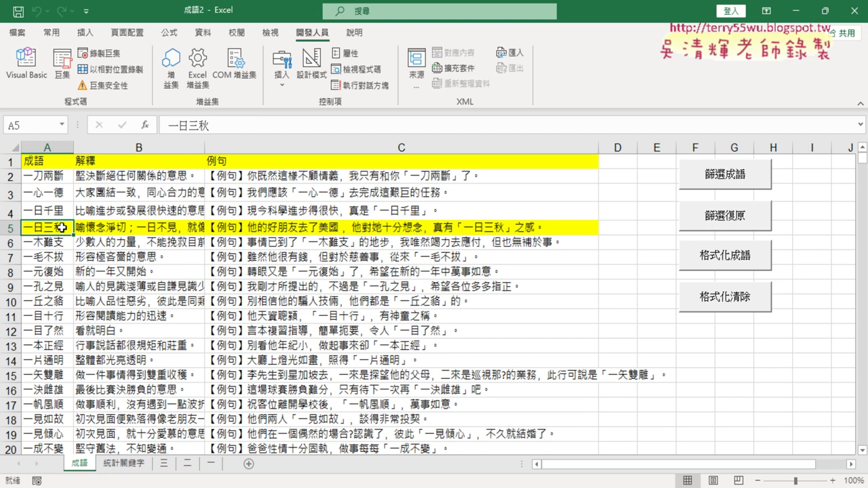
drag(62, 227, 58, 229)
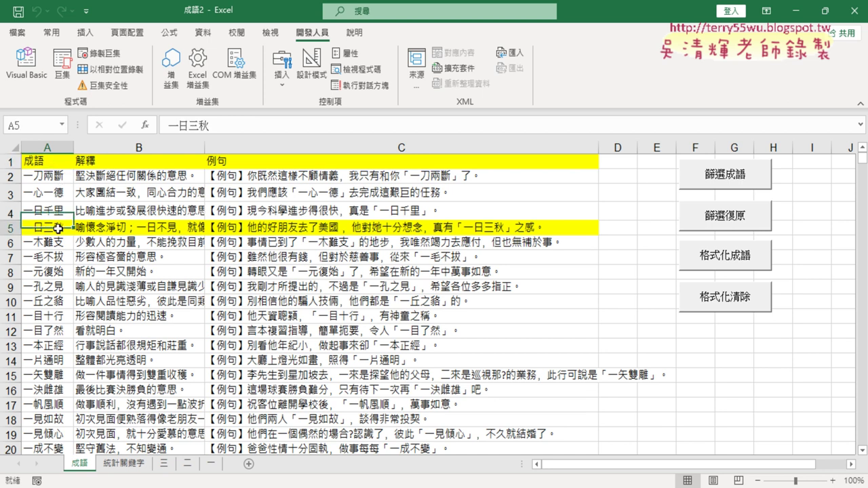
scroll(87, 250, down, 3)
scroll(87, 249, down, 7)
scroll(68, 285, down, 3)
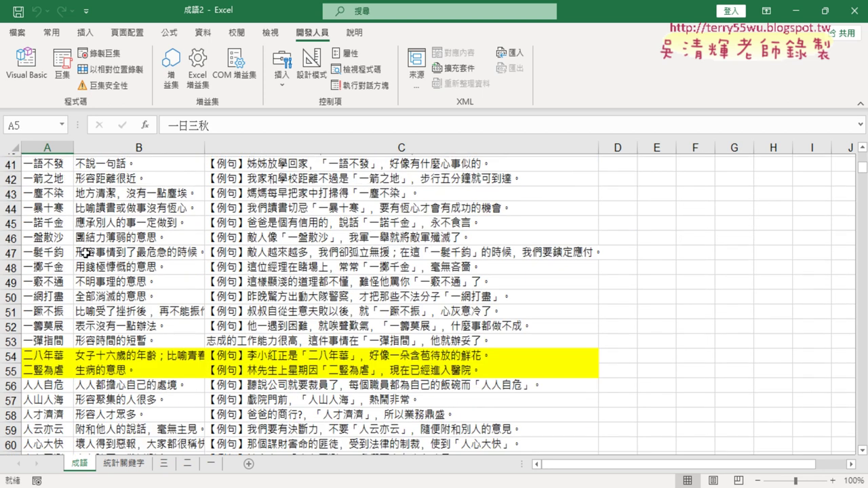
scroll(49, 327, down, 1)
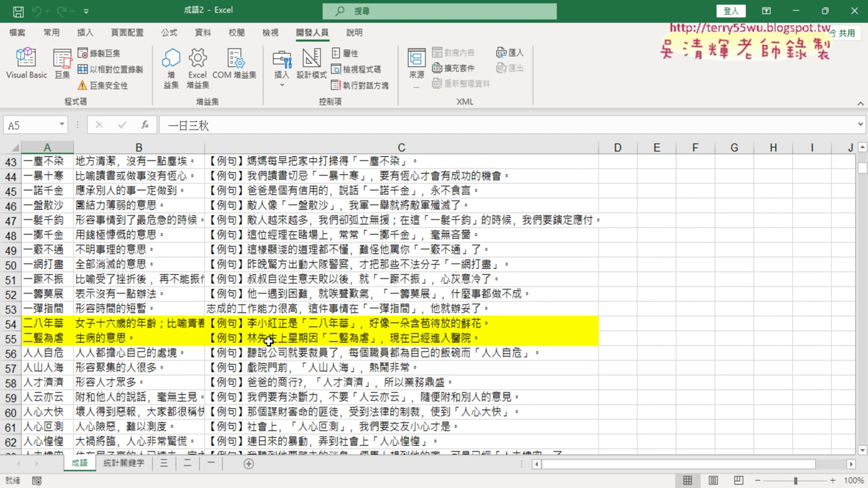
Rewrite 格式化清除 as Range("A1:C1186").Interior.Color = xlNone.
click(26, 63)
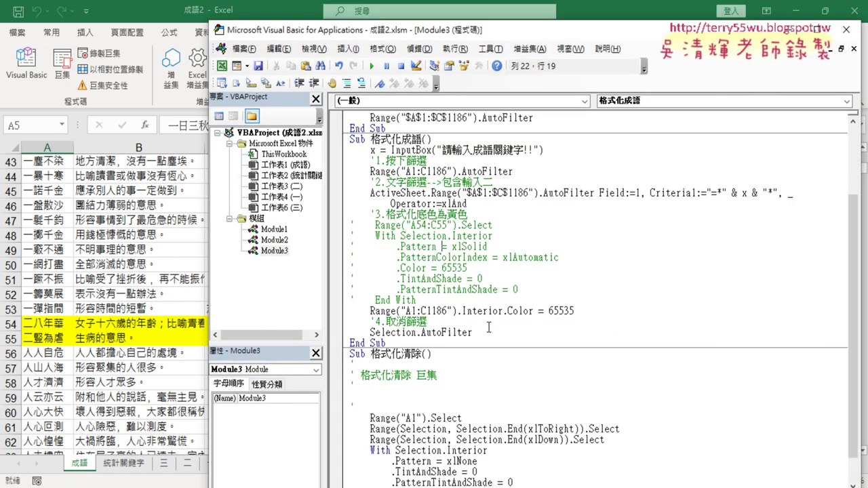
scroll(508, 327, down, 1)
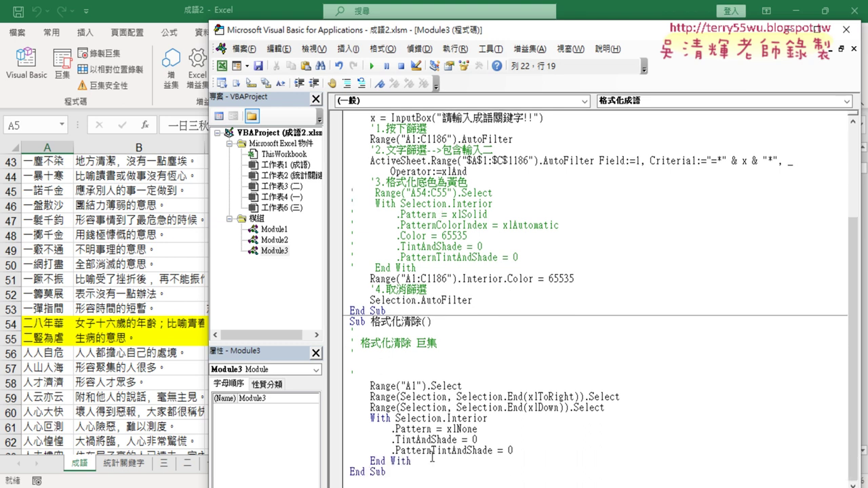
mouse_move(411, 461)
mouse_down()
mouse_move(392, 418)
mouse_move(478, 329)
mouse_up()
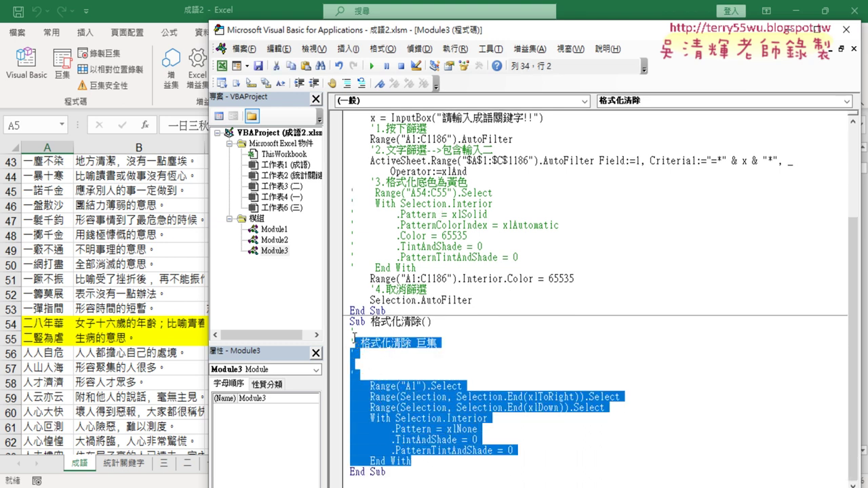
key(Delete)
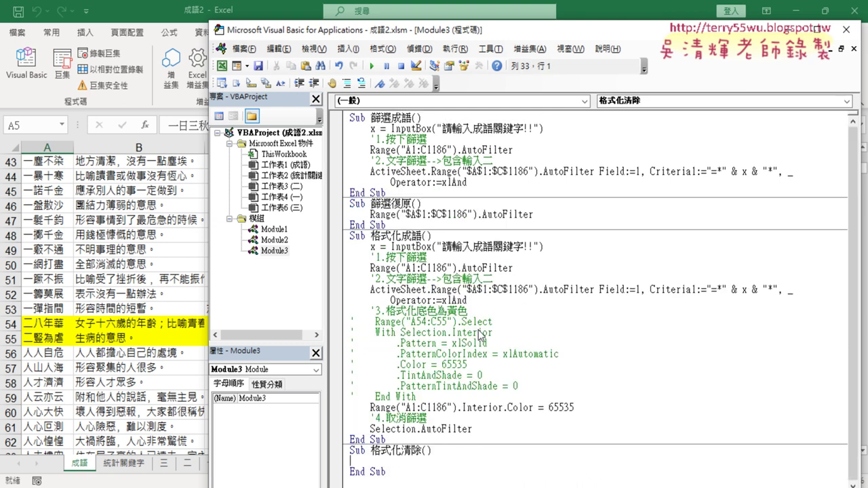
key(Tab)
mouse_move(575, 407)
mouse_down()
mouse_move(370, 406)
mouse_move(379, 466)
mouse_up()
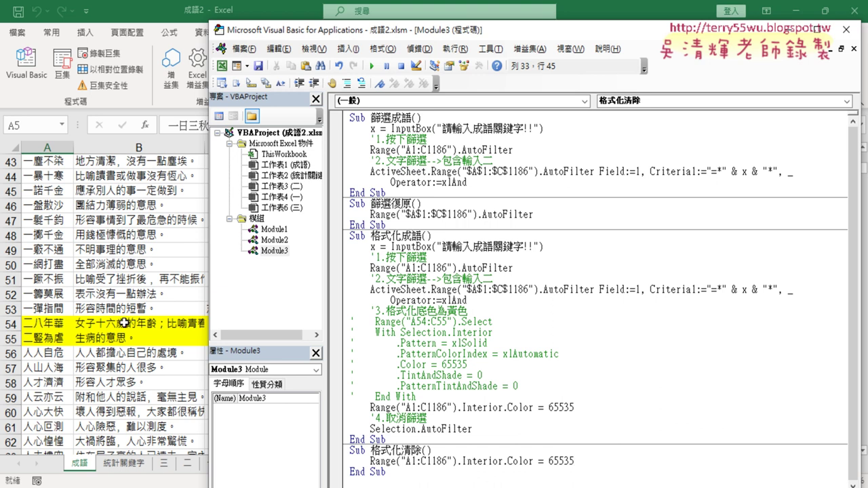
drag(548, 461, 575, 461)
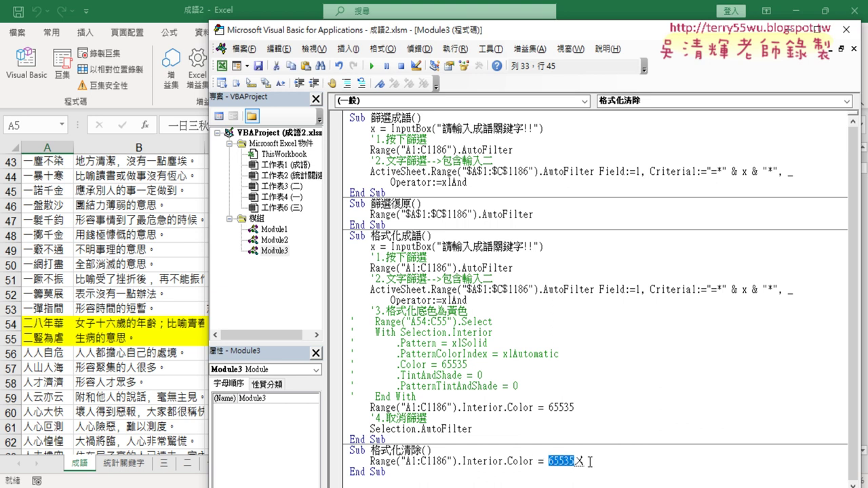
text(x)
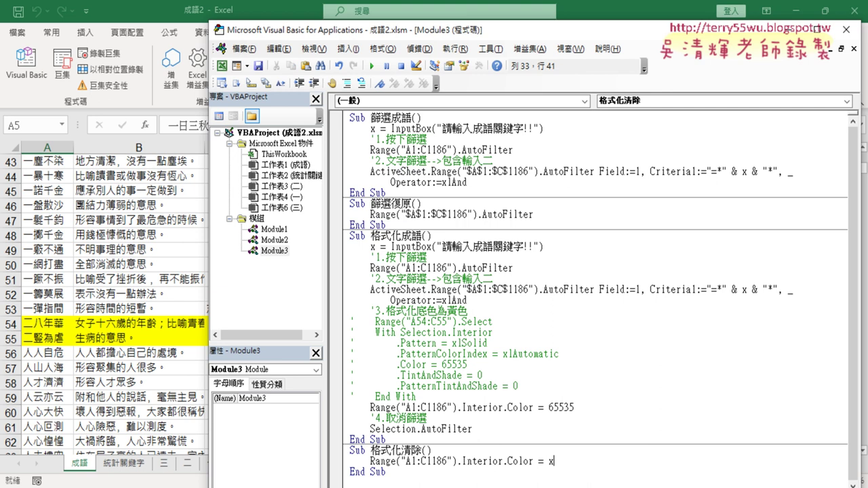
text(lno)
text(ne)
key(Up)
key(Up)
Run 格式化清除 and scroll the worksheet back to the top.
click(484, 462)
click(371, 68)
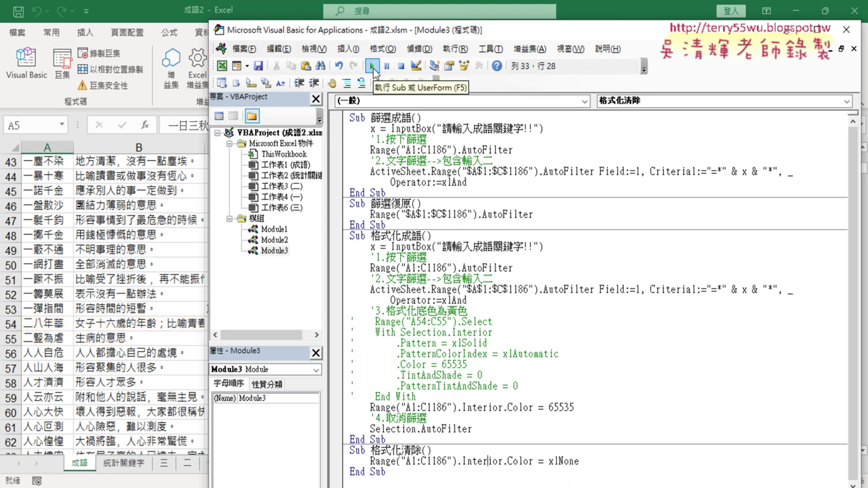
click(90, 230)
scroll(90, 231, up, 13)
scroll(90, 231, up, 1)
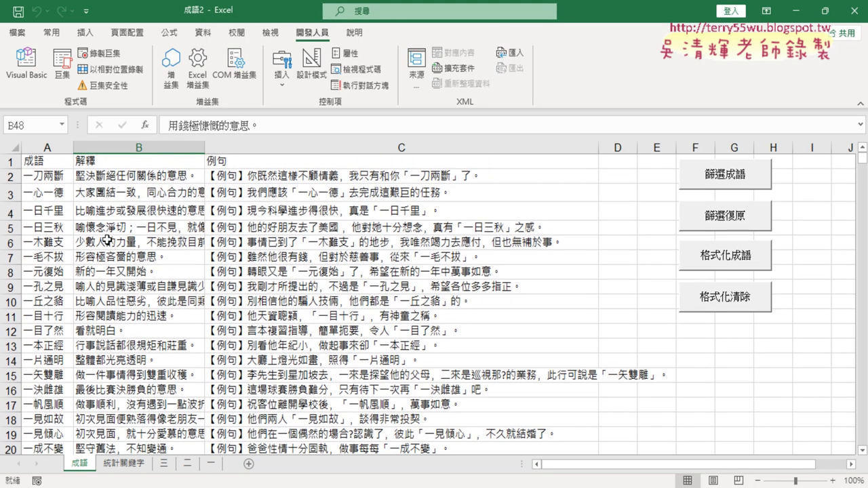
click(35, 75)
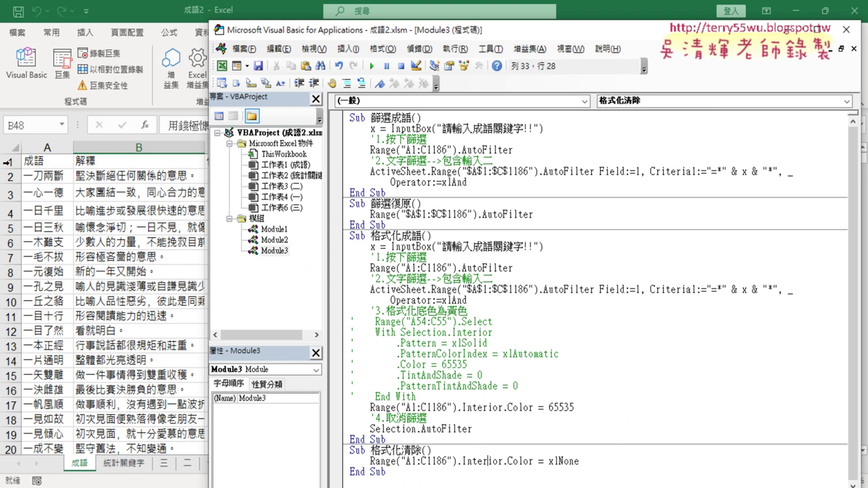
Change the fill range to Range("A2:C1186") and run 格式化成語.
click(413, 407)
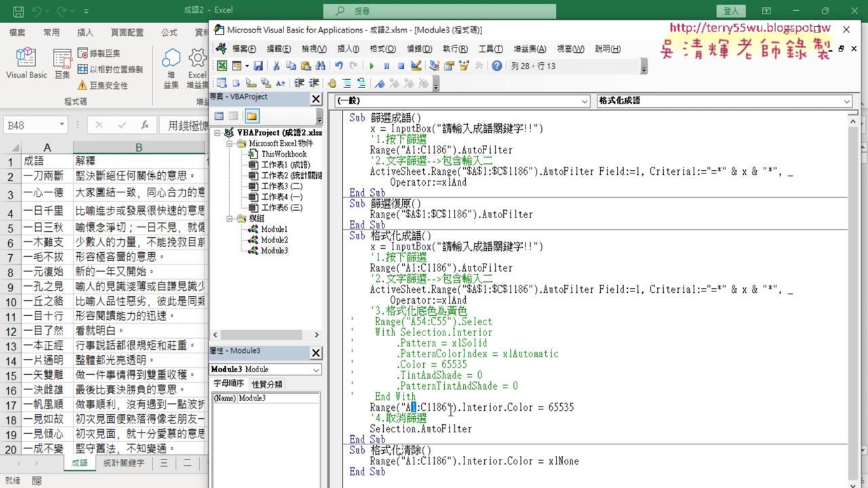
text(2)
click(371, 65)
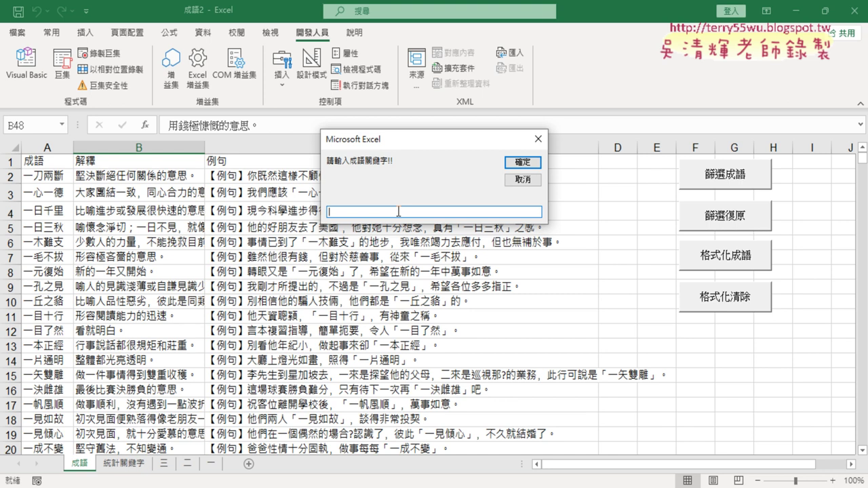
Enter keyword 三 in the prompt, confirm, and select cell A5.
text(a)
key(BackSpace)
key(BackSpace)
text(三)
click(519, 162)
click(49, 290)
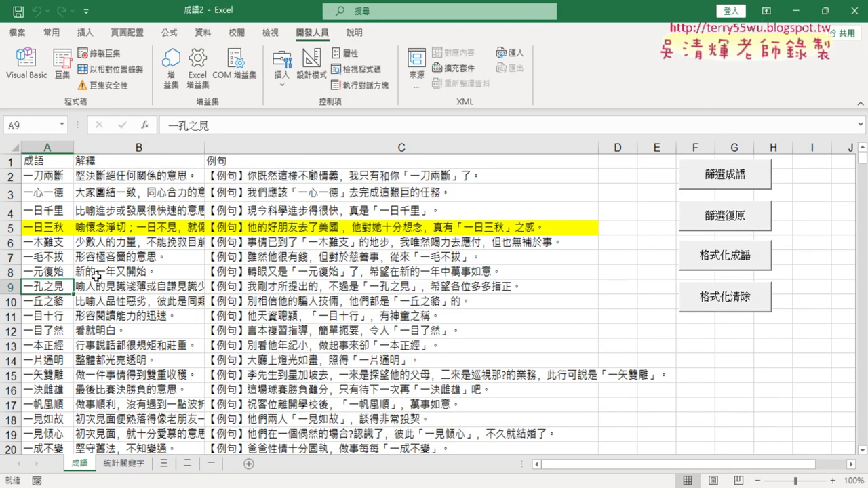
click(32, 229)
Scroll down the sheet to check yellow rows such as 77 and 245.
scroll(110, 295, down, 5)
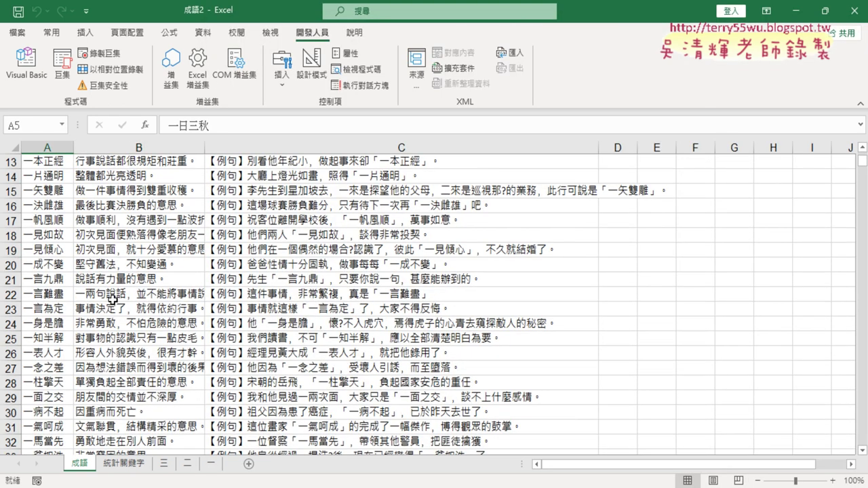
scroll(110, 295, down, 9)
scroll(111, 295, down, 3)
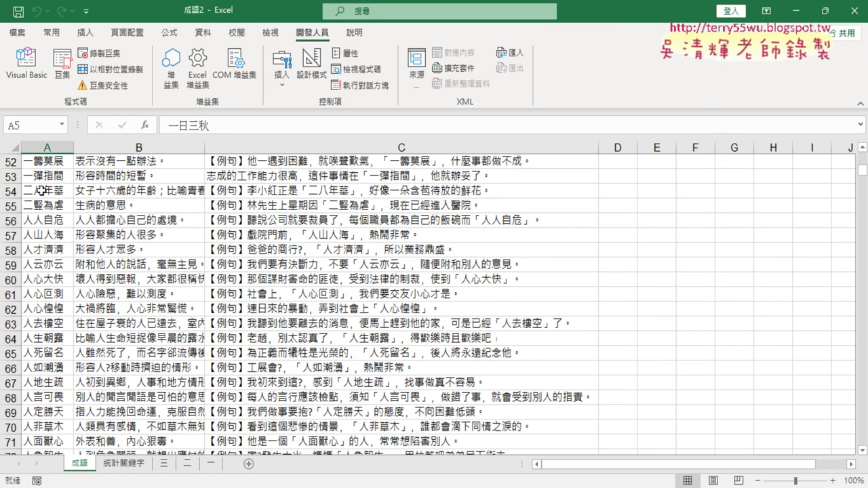
scroll(135, 224, down, 5)
scroll(125, 236, down, 1)
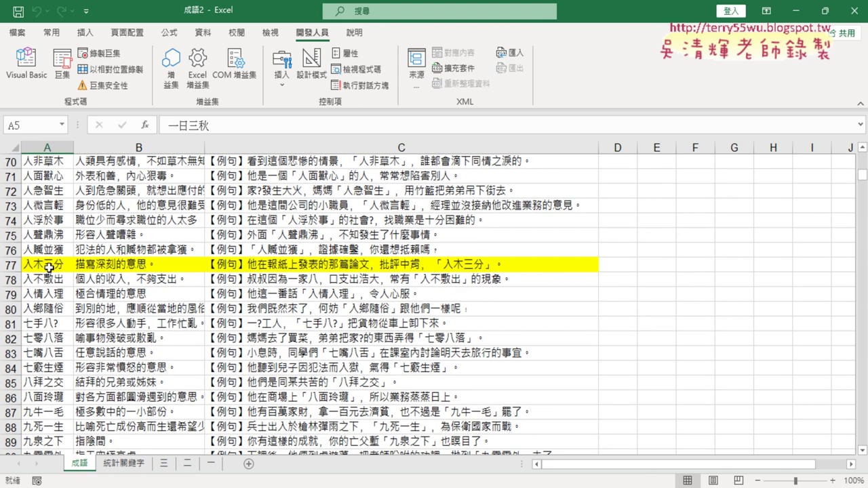
scroll(48, 268, down, 5)
scroll(49, 268, down, 4)
scroll(34, 309, down, 5)
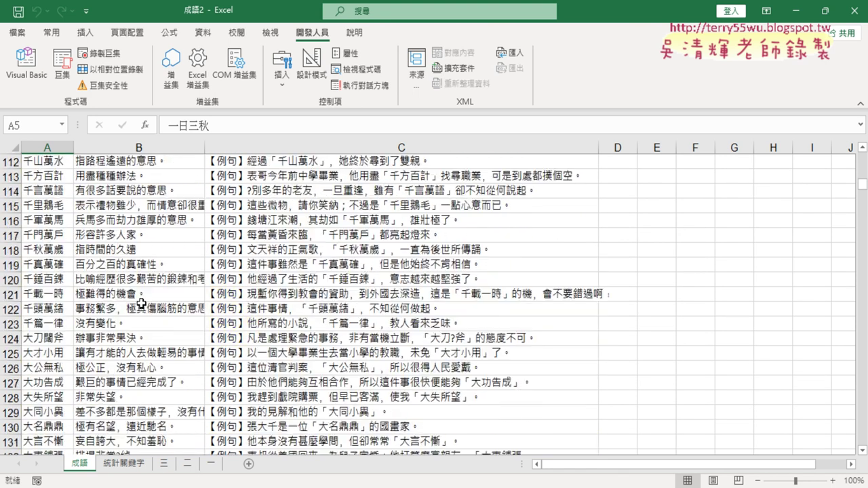
scroll(68, 310, down, 5)
scroll(102, 309, down, 9)
scroll(142, 308, down, 10)
scroll(142, 309, down, 5)
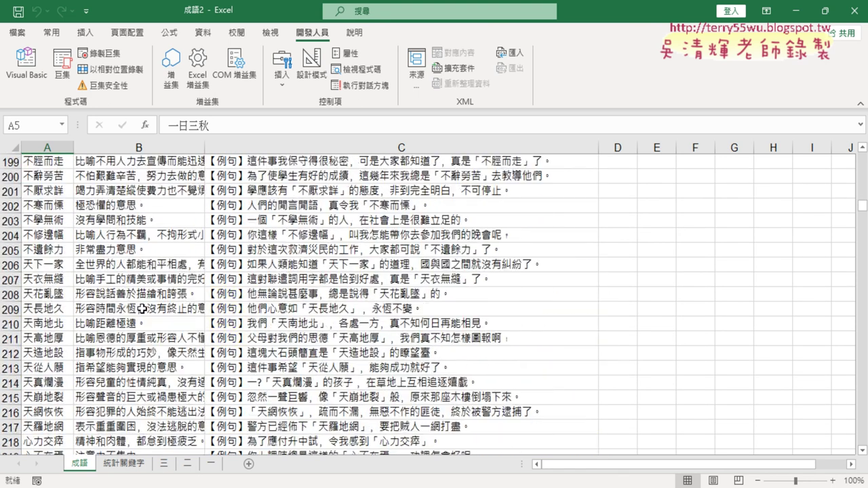
scroll(142, 308, down, 10)
scroll(141, 308, down, 4)
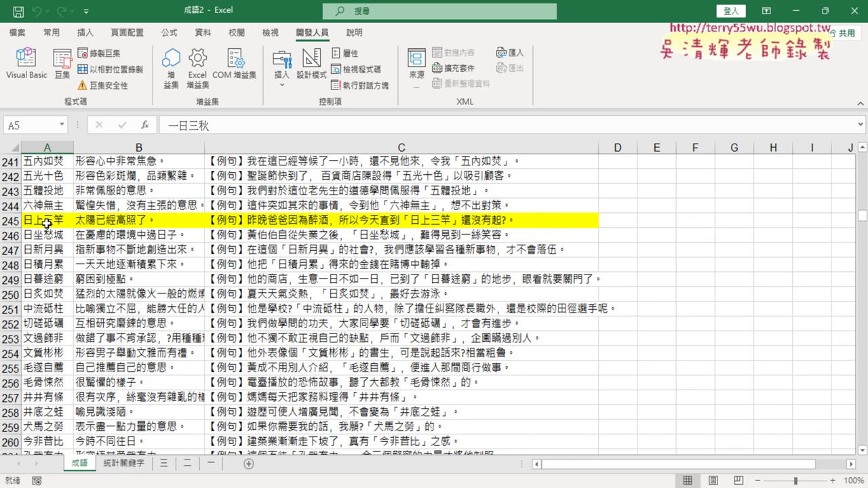
click(28, 64)
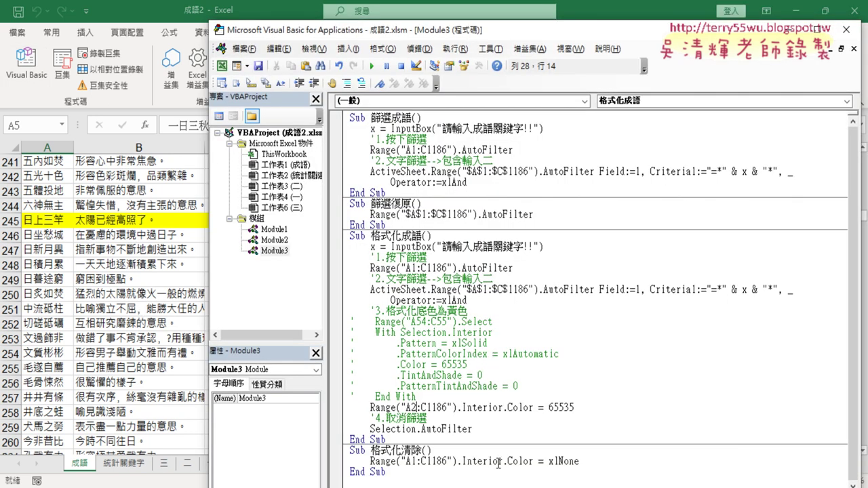
Run 格式化清除 from its xlNone line, then select the commented With…End With block.
drag(502, 462, 579, 462)
drag(506, 460, 370, 461)
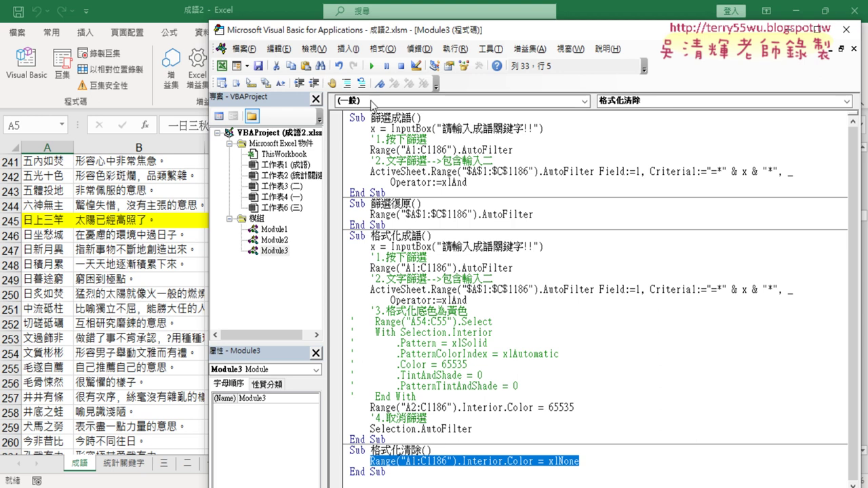
click(372, 66)
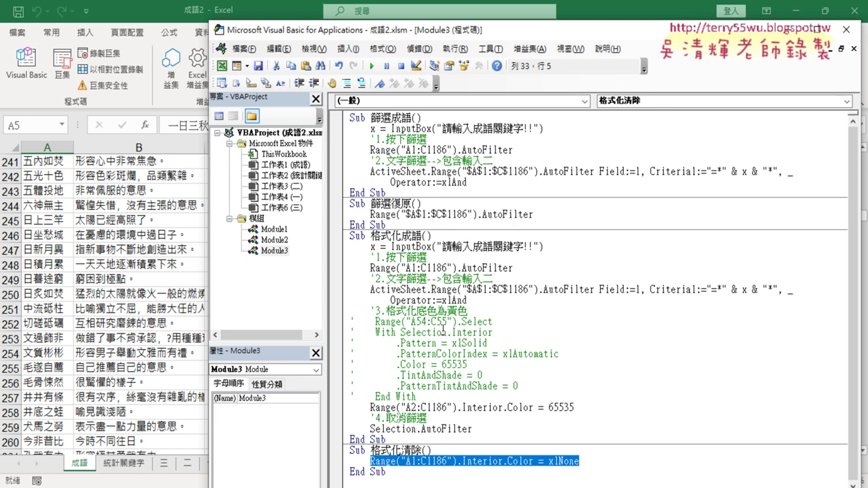
mouse_move(417, 396)
mouse_down()
mouse_move(350, 332)
mouse_move(350, 322)
mouse_up()
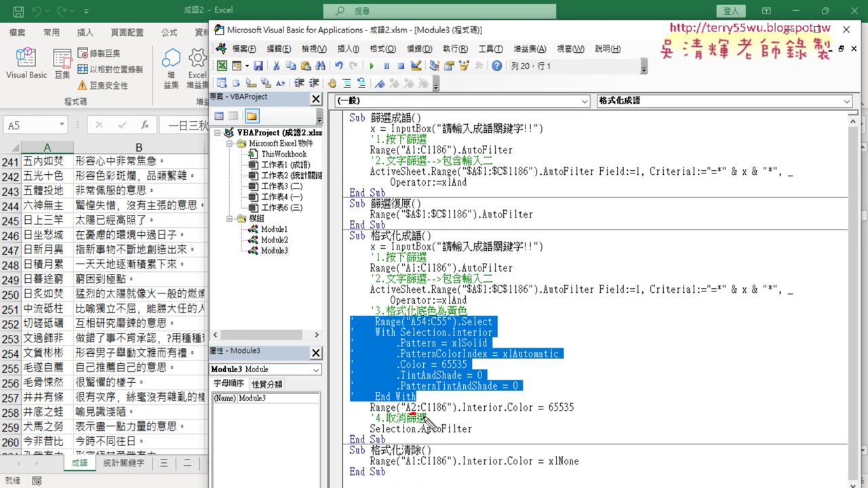
drag(411, 412, 571, 410)
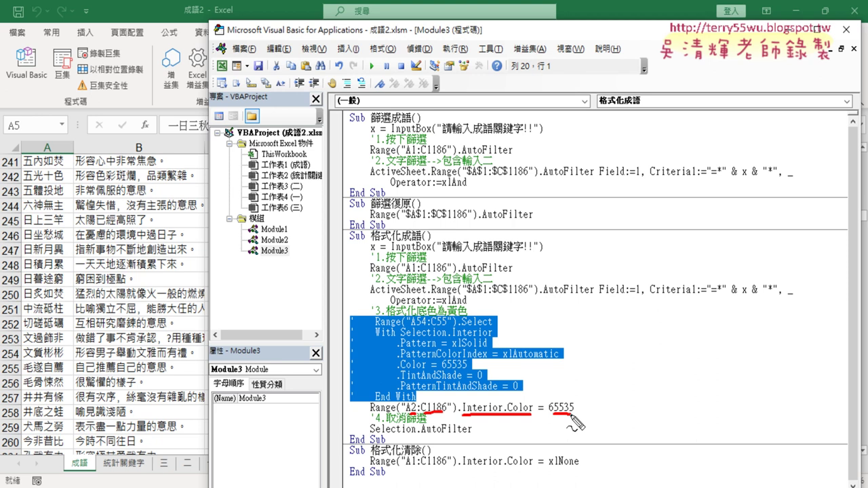
mouse_move(464, 370)
mouse_down()
mouse_move(441, 373)
mouse_move(543, 404)
mouse_move(537, 397)
mouse_up()
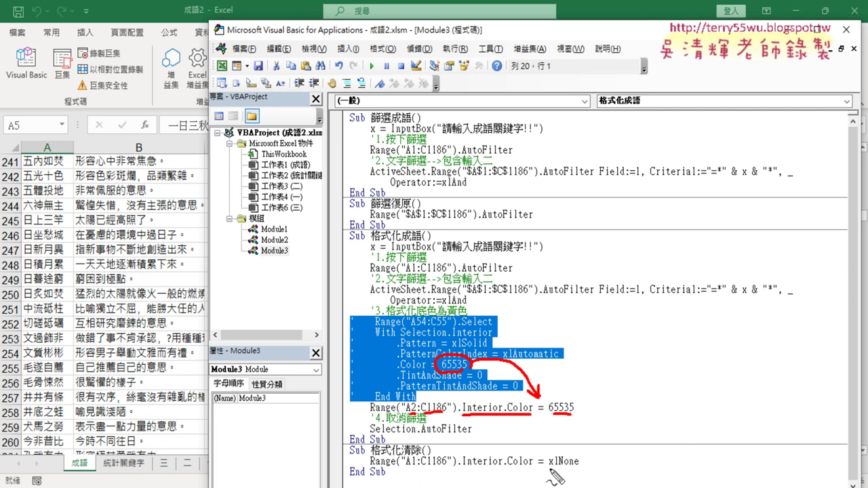
drag(548, 465, 587, 467)
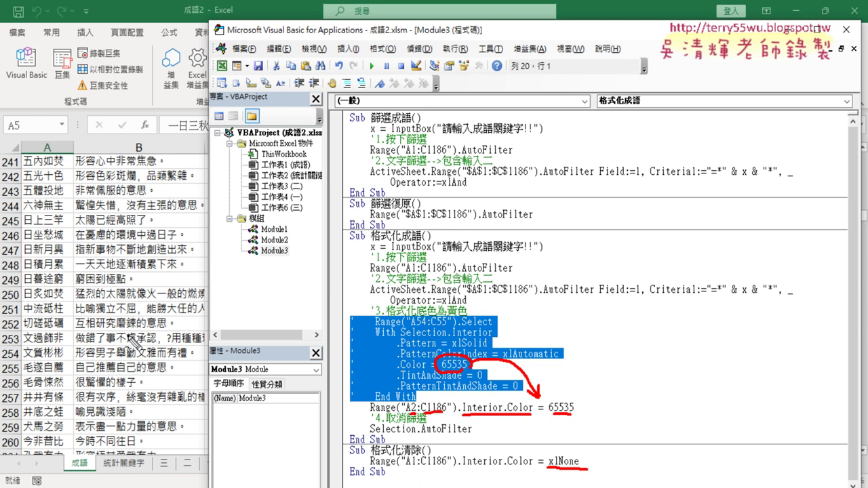
key(e)
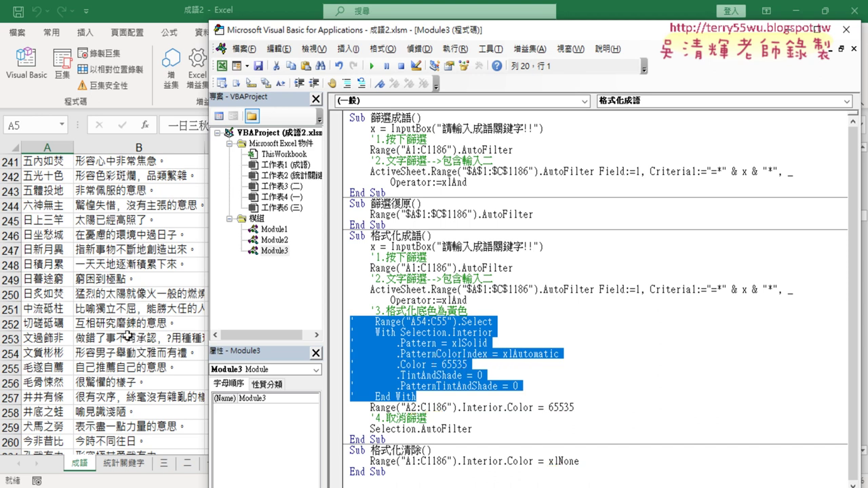
scroll(102, 343, down, 3)
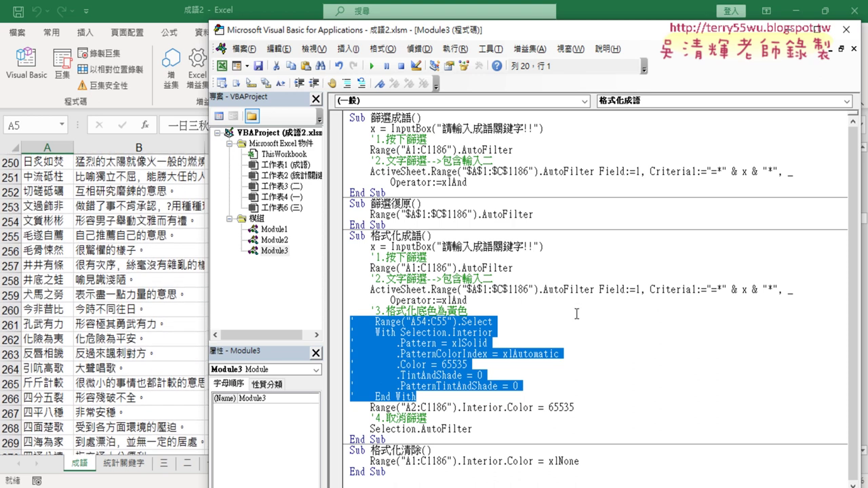
click(513, 352)
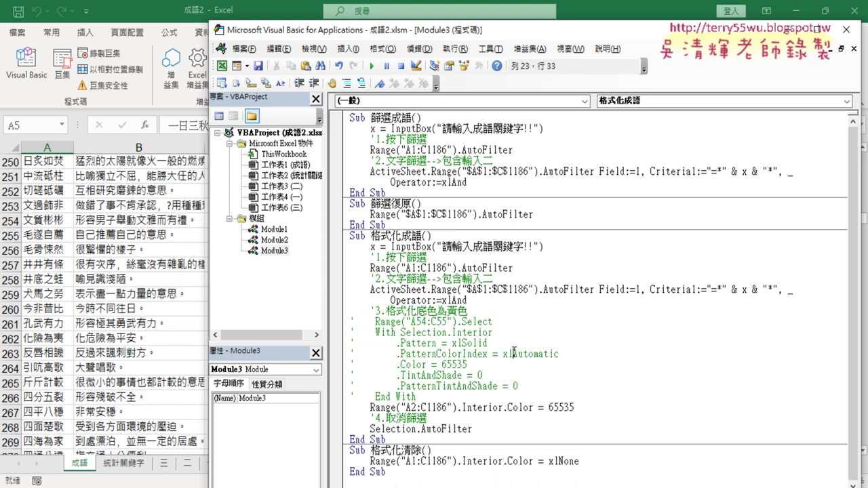
click(427, 398)
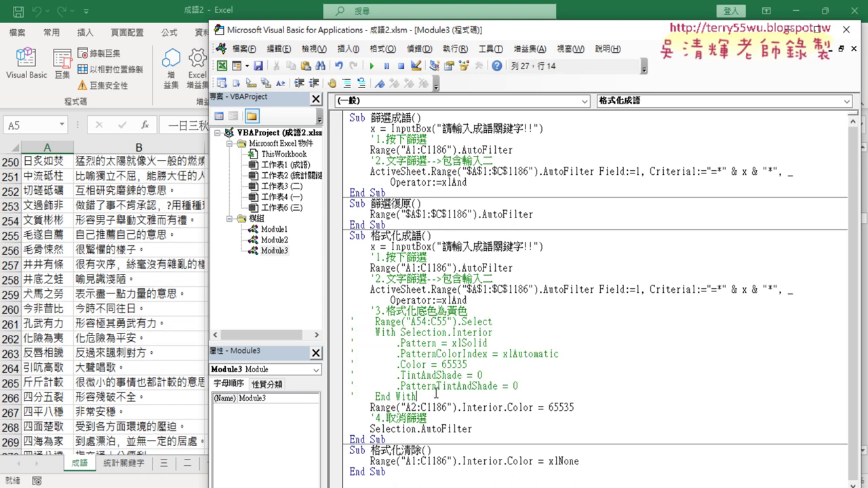